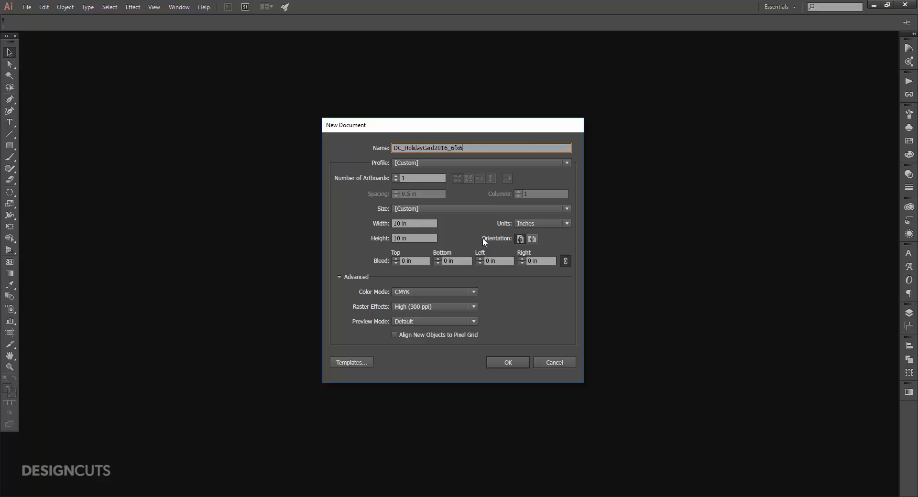
# Create the document DC_HolidayCard2016_6fx6f with 2 artboards, each 6.25 in wide and 6.25 in high, with a 0.125 in bleed on all sides
pyautogui.write('f')
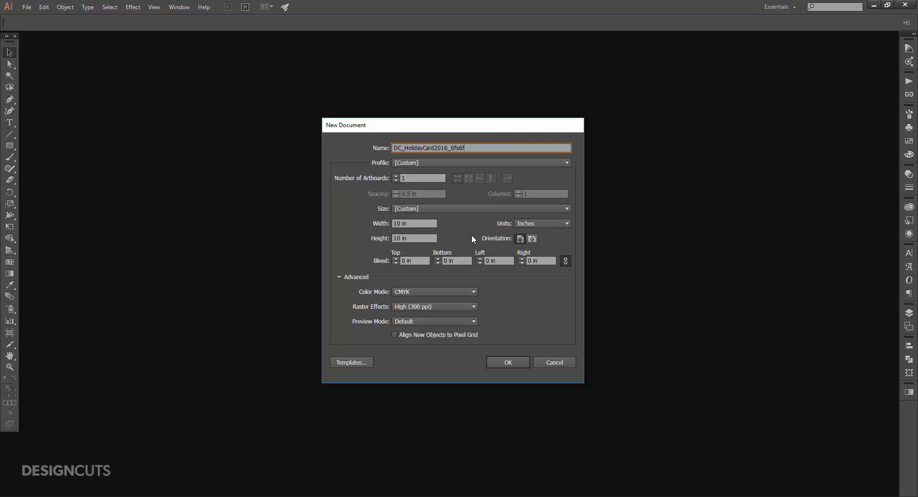
pyautogui.click(396, 175)
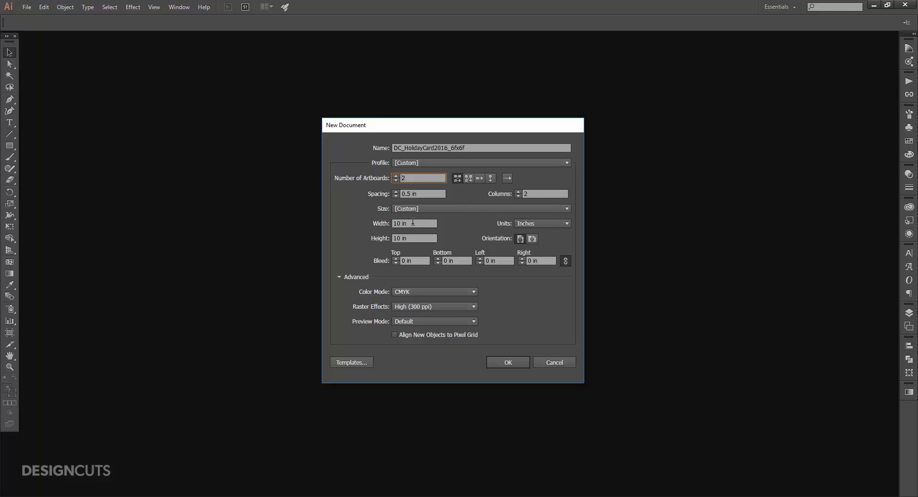
pyautogui.moveTo(399, 223); pyautogui.dragTo(378, 223)
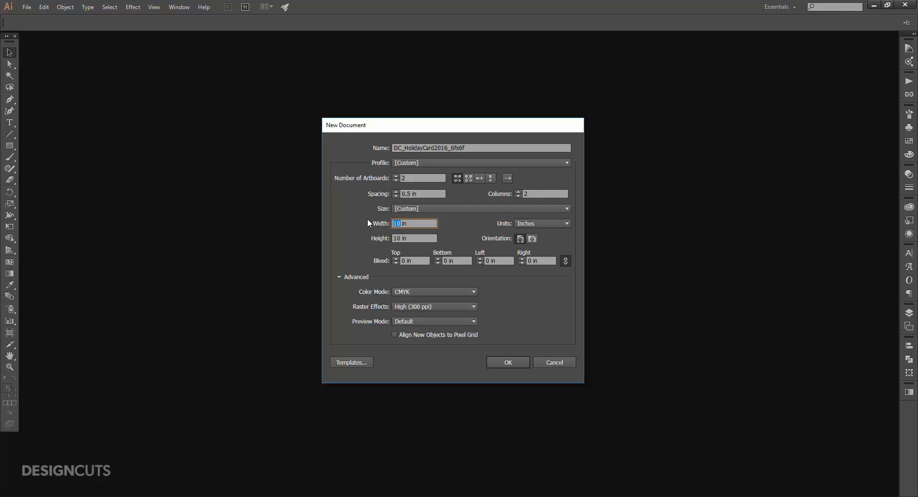
pyautogui.write('6.5')
pyautogui.press('BackSpace')
pyautogui.write('25')
pyautogui.press('Tab')
pyautogui.write('6.')
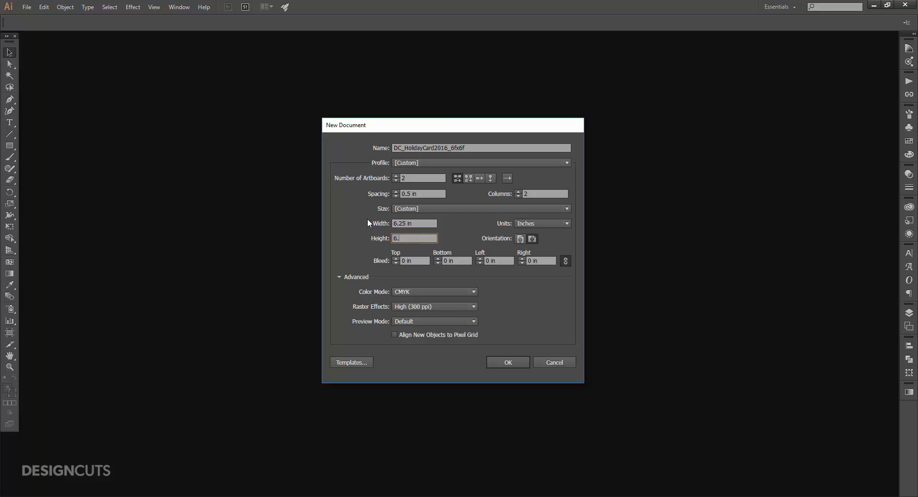
pyautogui.write('25')
pyautogui.press('Tab')
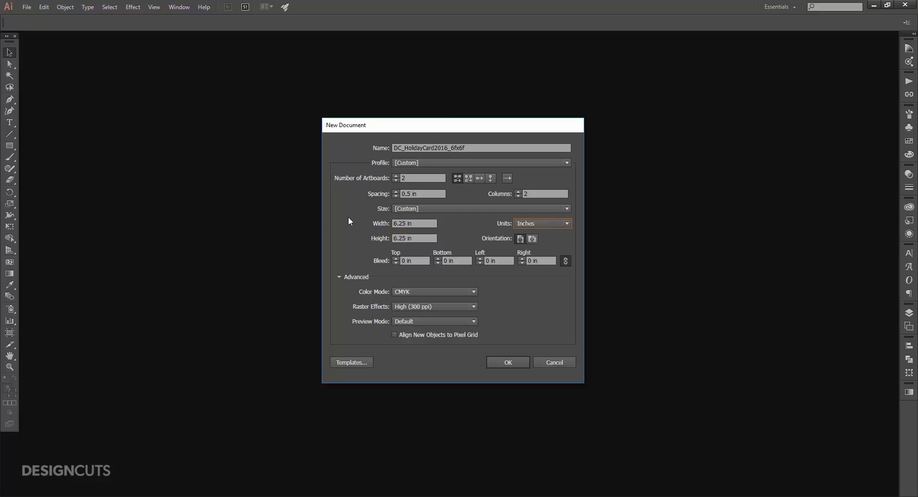
pyautogui.click(396, 258)
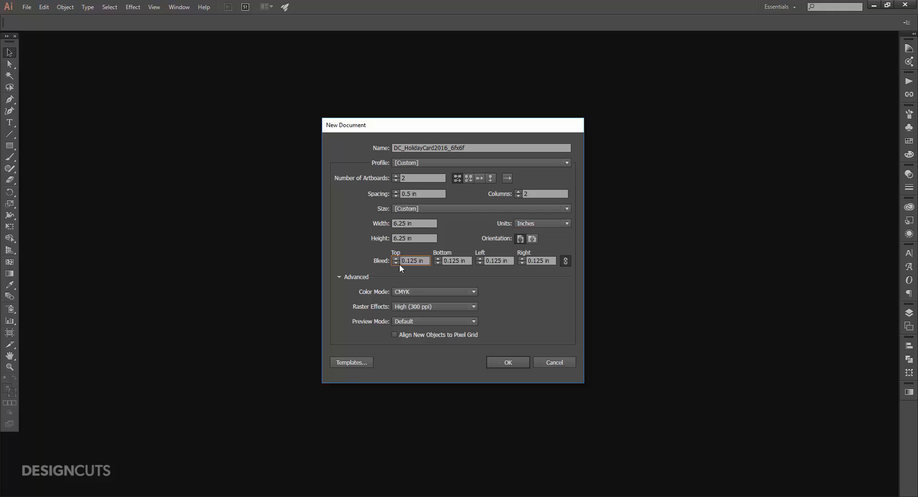
pyautogui.click(507, 356)
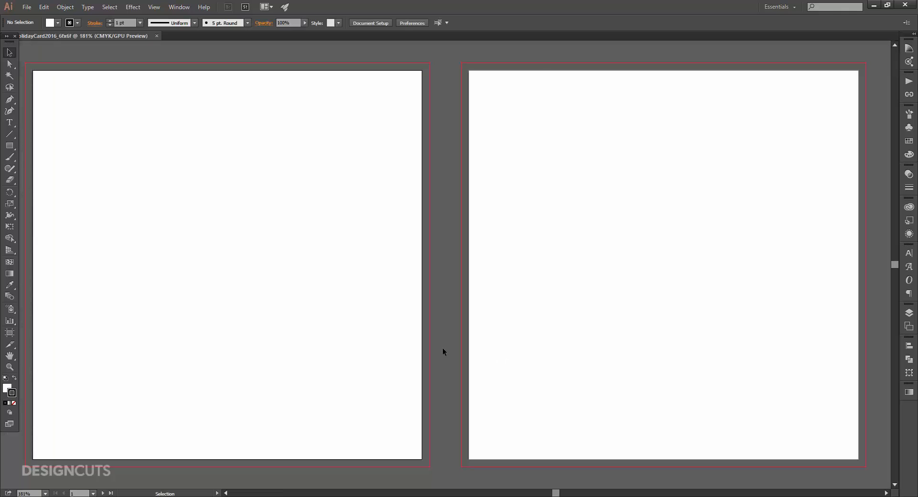
# Create a 6.5 in by 6.5 in rectangle on the first artboard
pyautogui.moveTo(357, 314); pyautogui.dragTo(460, 319)
pyautogui.click(8, 147)
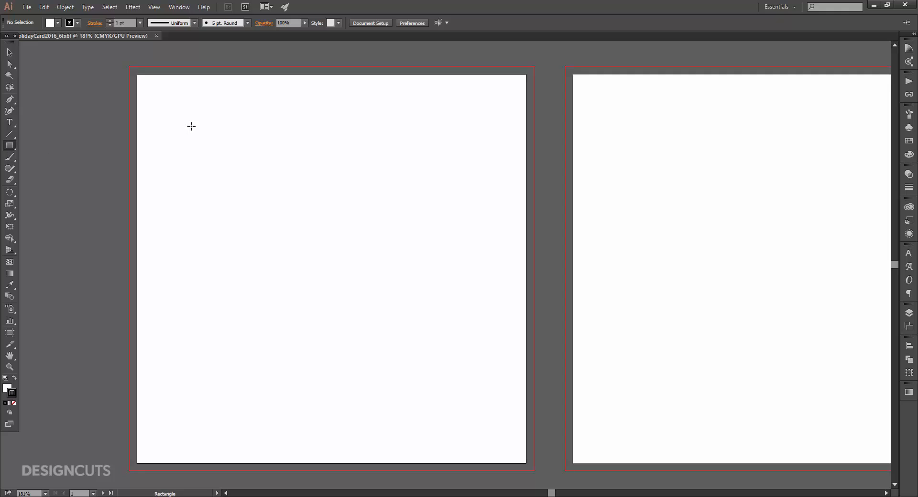
pyautogui.click(202, 116)
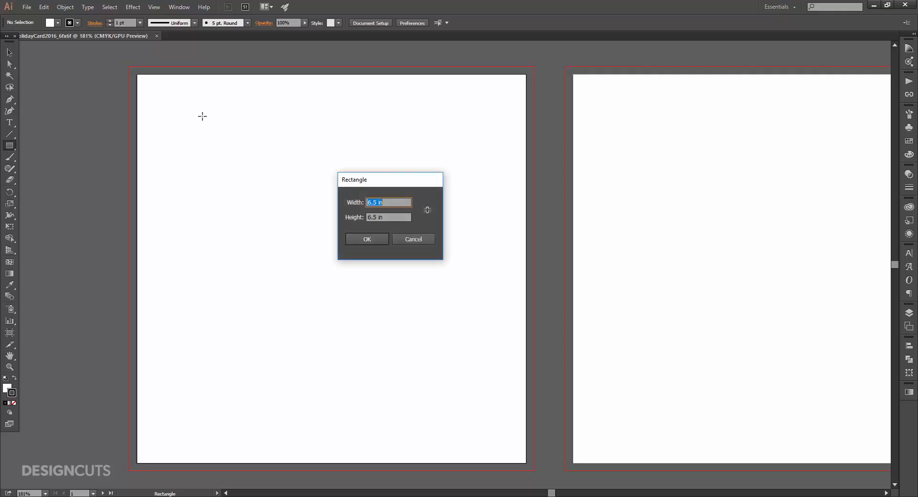
pyautogui.write('6.5')
pyautogui.press('Tab')
pyautogui.write('6.5')
pyautogui.press('Return')
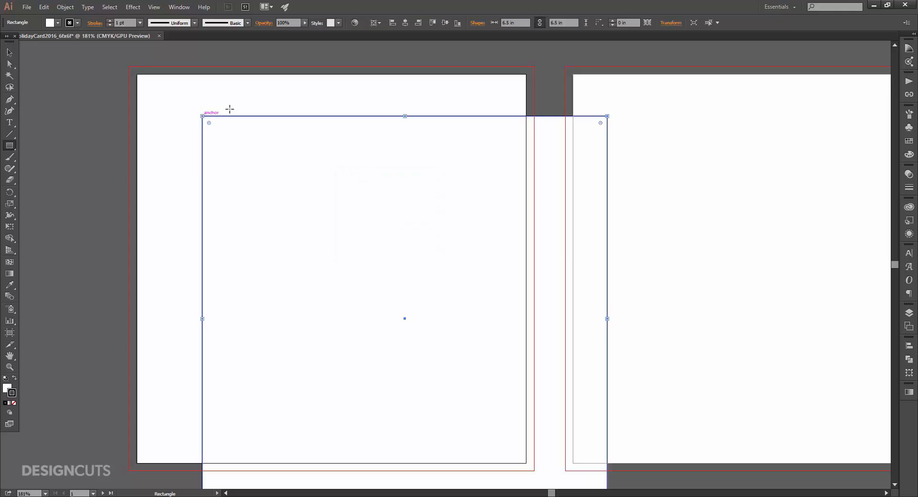
# Center the rectangle horizontally and vertically on the first artboard
pyautogui.click(909, 345)
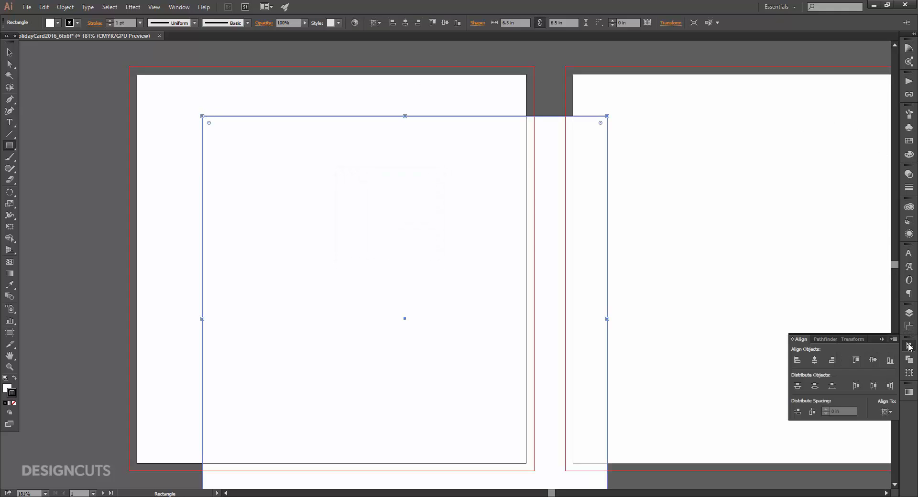
pyautogui.click(885, 411)
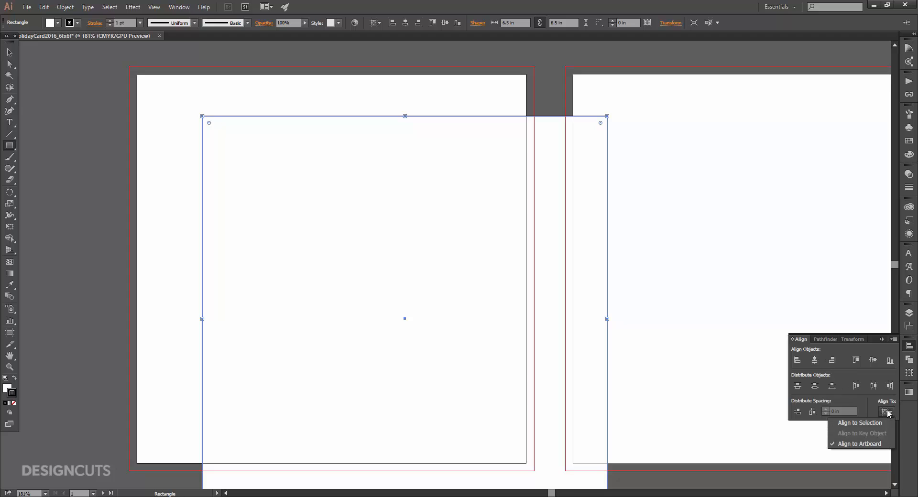
pyautogui.click(814, 362)
pyautogui.click(814, 361)
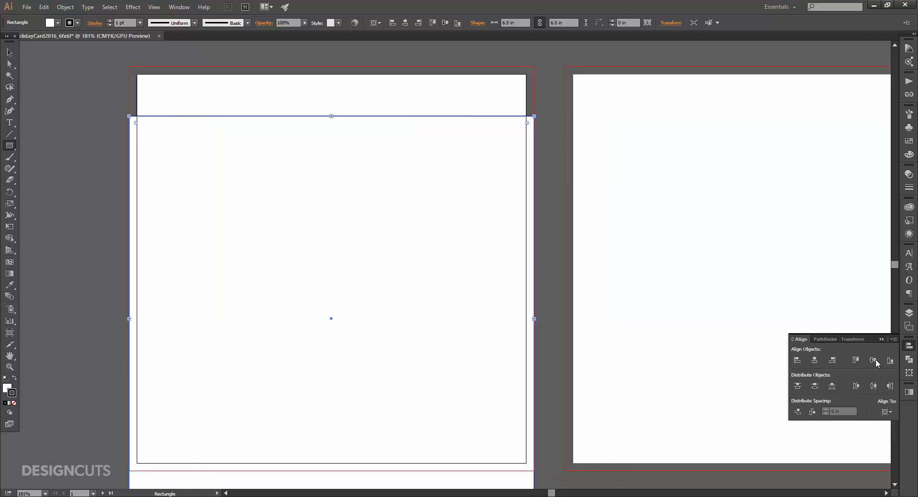
pyautogui.click(873, 361)
# Set the first rectangle's fill colour to C 30, M 10, Y 18, K 0
pyautogui.click(909, 154)
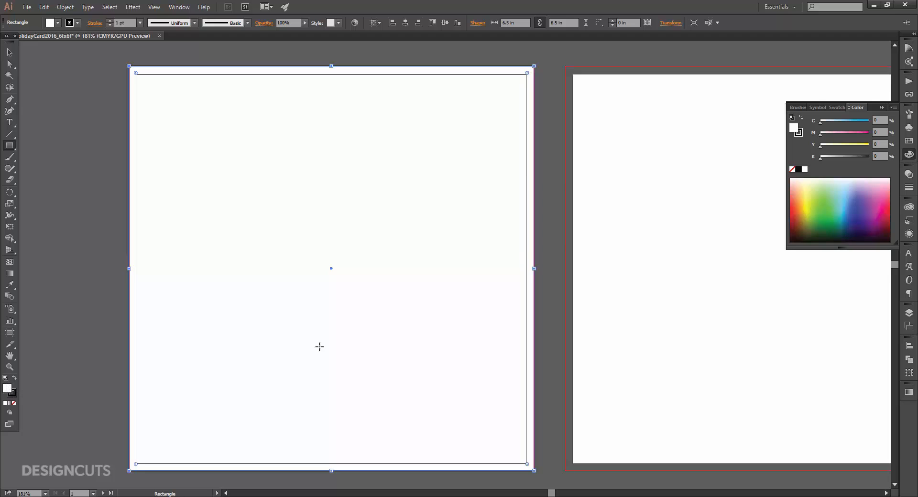
pyautogui.click(879, 120)
pyautogui.write('30')
pyautogui.press('Tab')
pyautogui.write('10')
pyautogui.press('Tab')
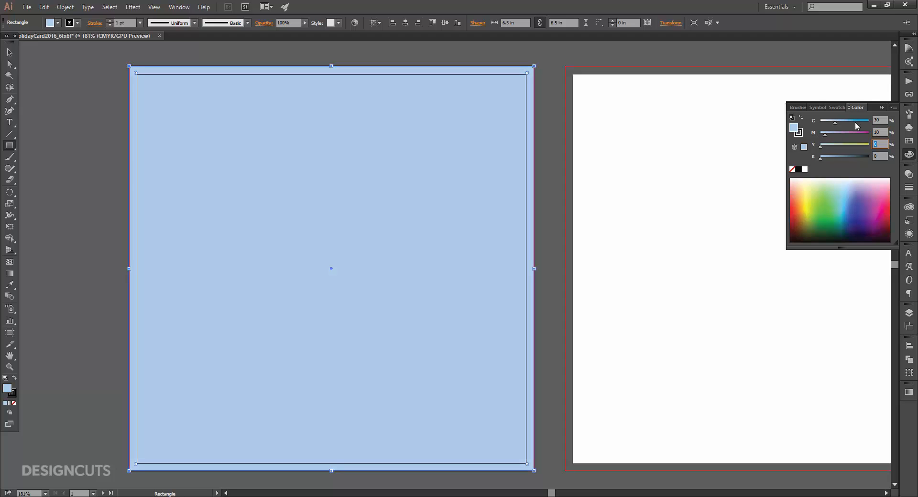
pyautogui.write('18')
pyautogui.press('Tab')
pyautogui.press('Tab')
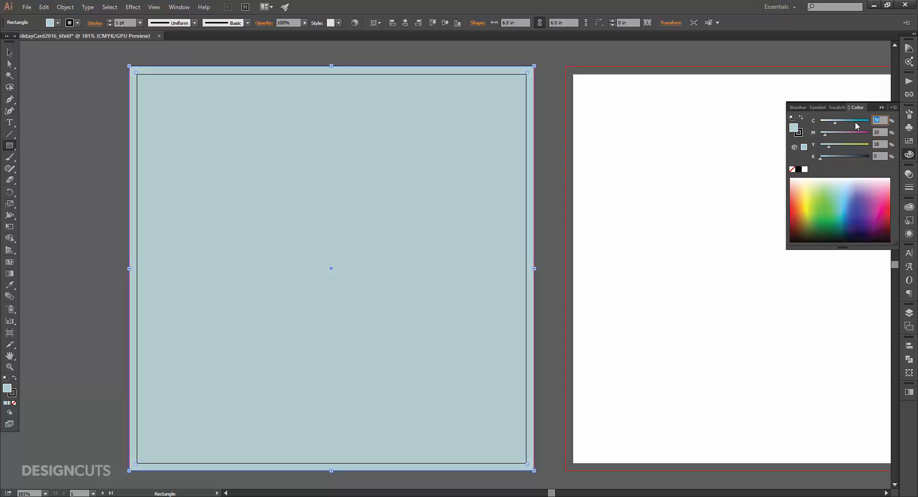
# Remove the stroke from the first artboard's background rectangle
pyautogui.click(798, 132)
pyautogui.click(792, 170)
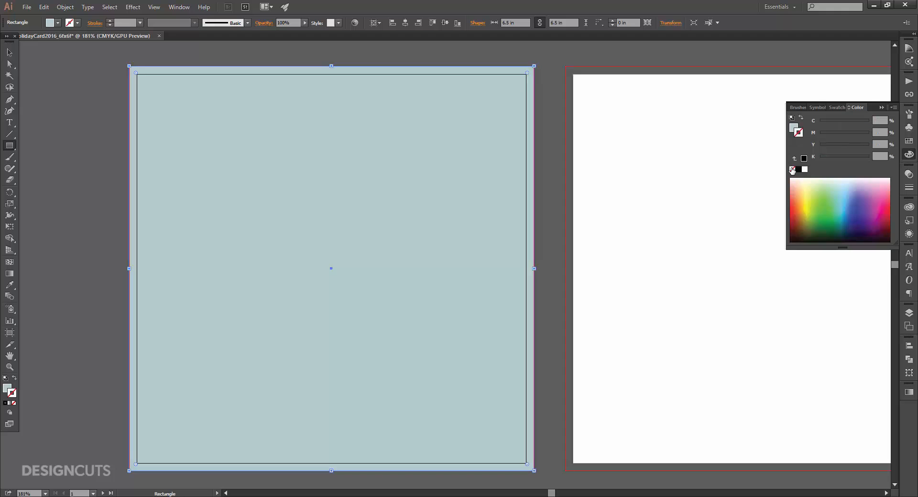
pyautogui.click(909, 154)
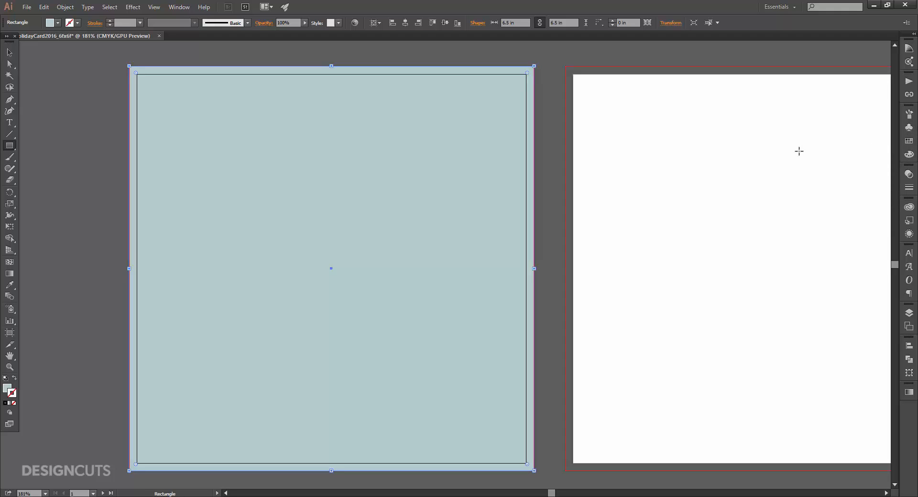
# Create a 6.5 in by 6.5 in rectangle on the second artboard and center it both ways on that artboard
pyautogui.moveTo(725, 164); pyautogui.dragTo(473, 157)
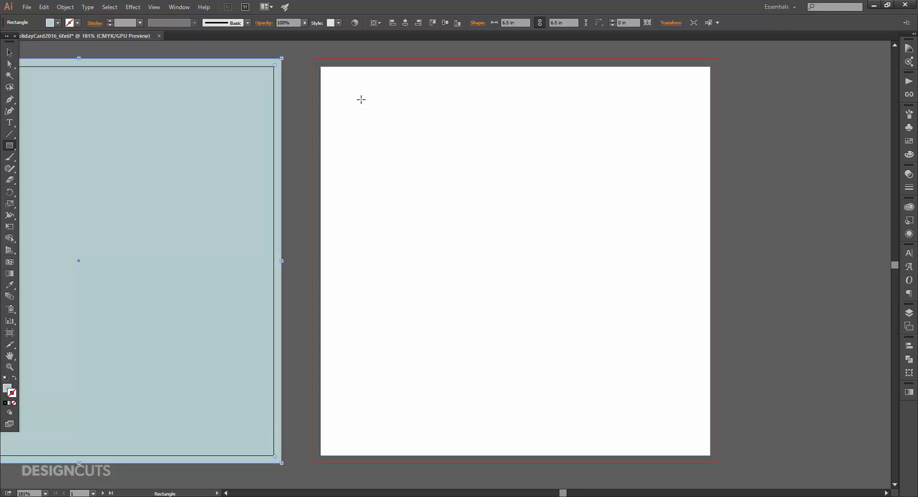
pyautogui.click(361, 100)
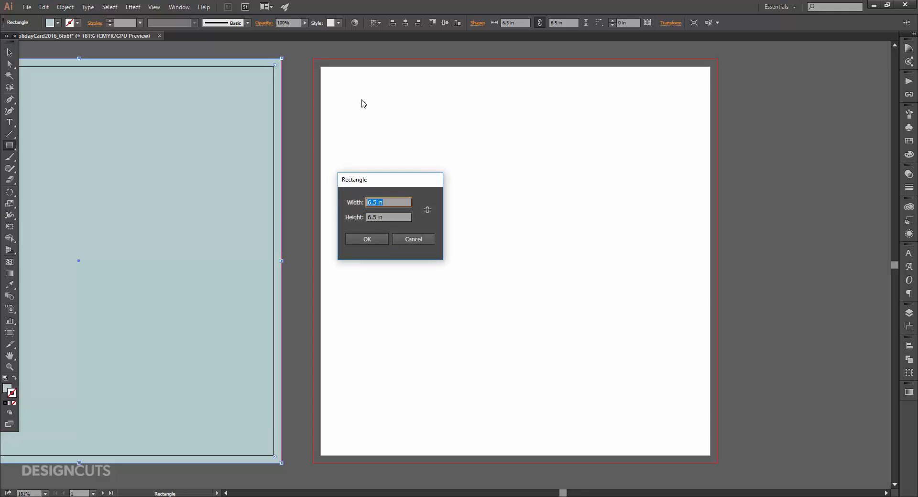
pyautogui.click(366, 241)
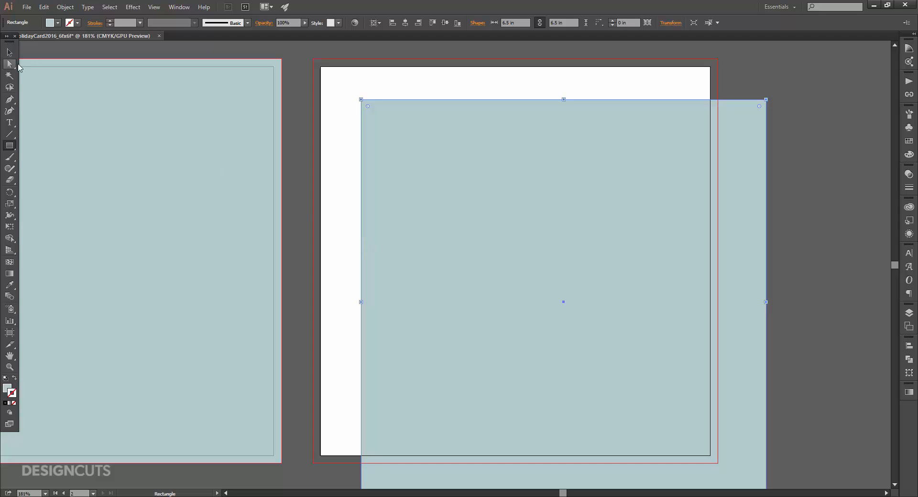
pyautogui.click(909, 345)
pyautogui.click(814, 360)
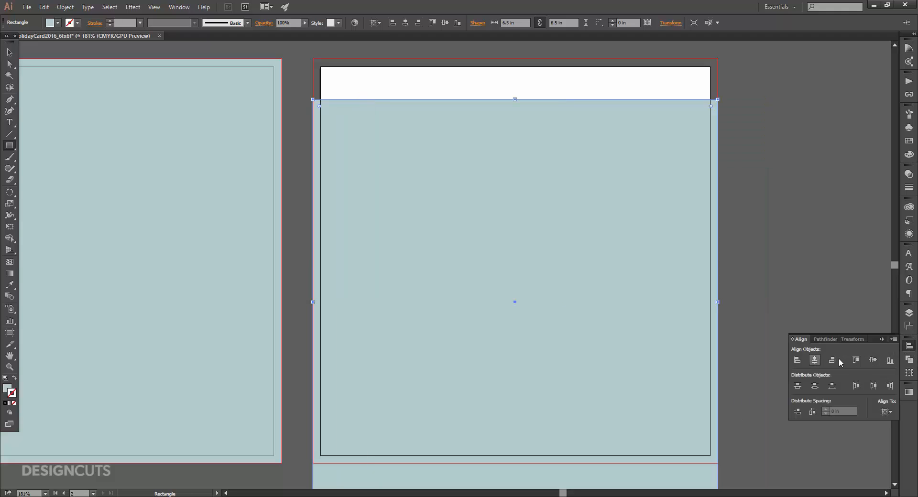
pyautogui.click(873, 360)
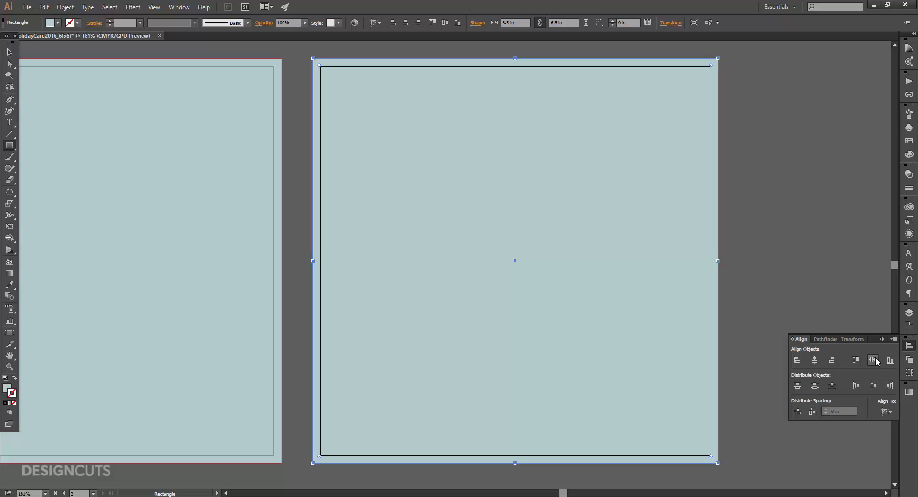
# Set the second rectangle's fill colour to C 10, M 95, Y 75, K 20 and deselect it
pyautogui.click(905, 158)
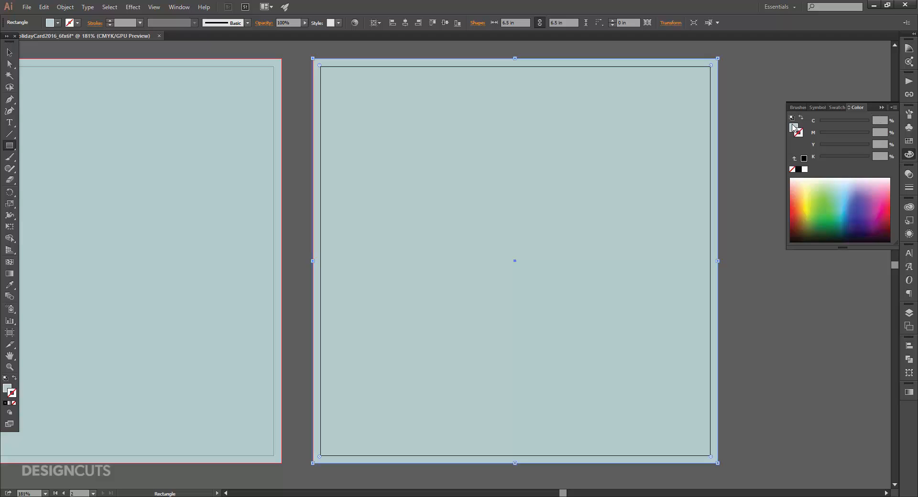
pyautogui.click(793, 126)
pyautogui.click(884, 121)
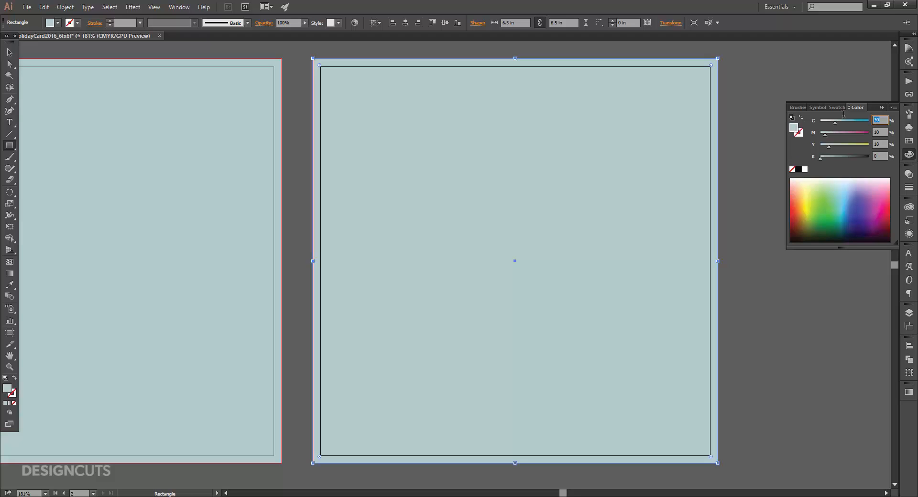
pyautogui.write('10')
pyautogui.press('Tab')
pyautogui.write('95')
pyautogui.press('Tab')
pyautogui.write('75')
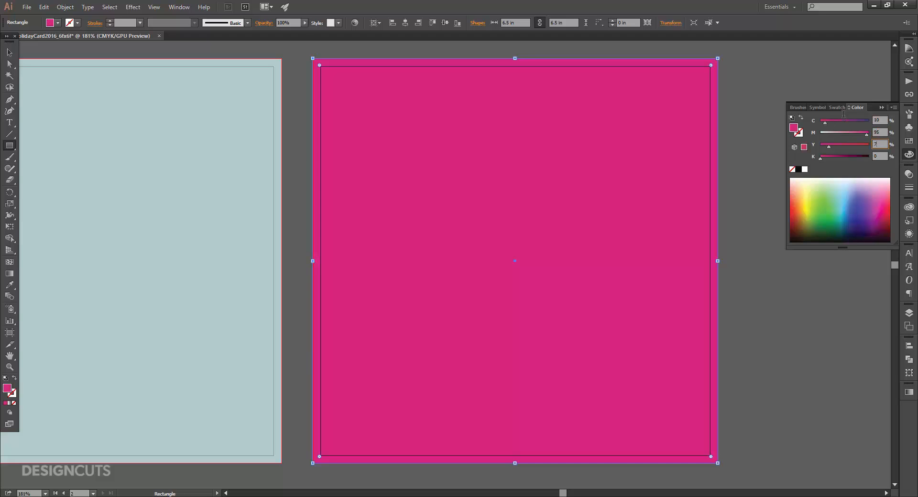
pyautogui.press('Tab')
pyautogui.write('20')
pyautogui.press('Tab')
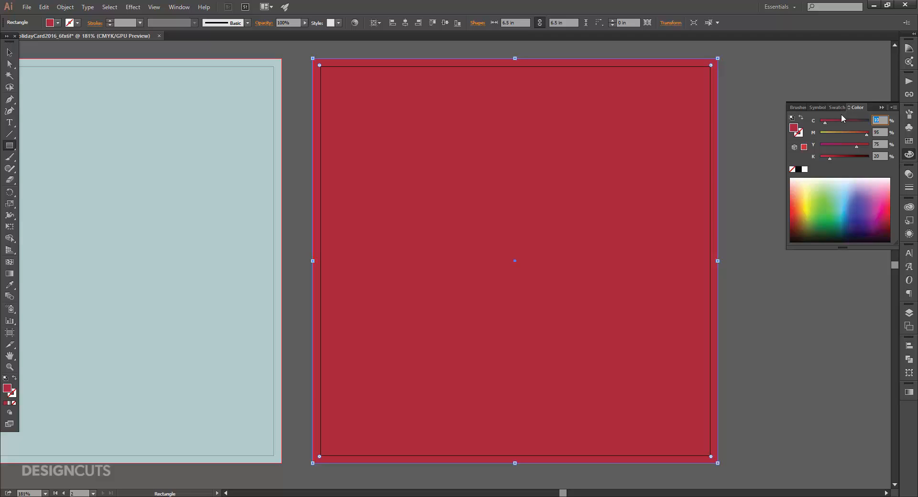
pyautogui.click(9, 54)
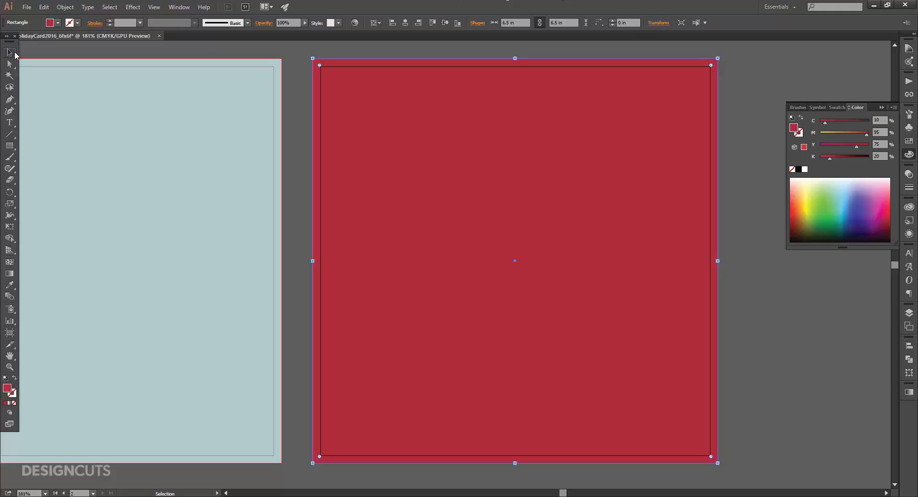
pyautogui.click(288, 90)
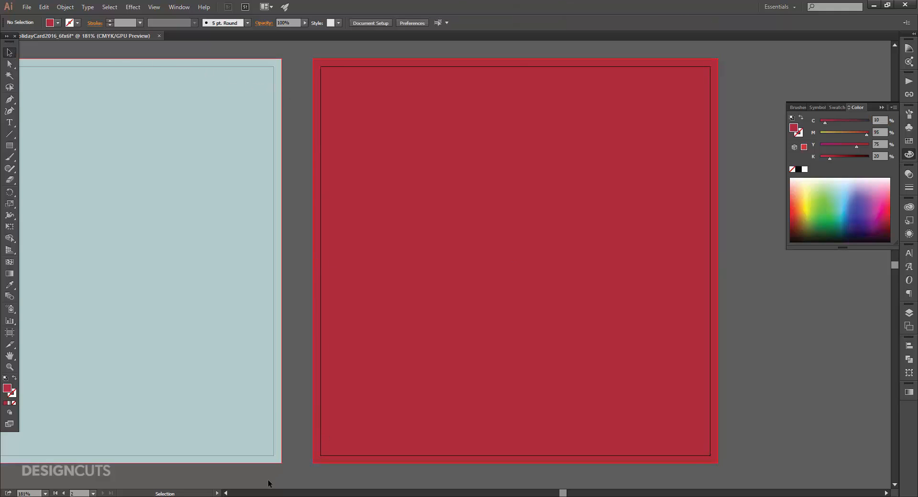
# Switch to File Explorer and open Hand_drawn_texture_patterns from the Holiday Christmas Bundle's Illustrator Patterns folder
pyautogui.click(266, 496)
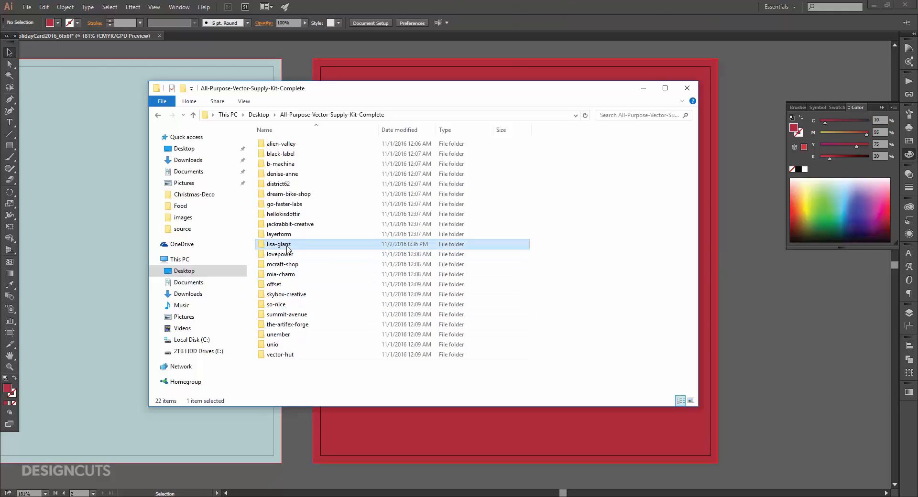
pyautogui.doubleClick(286, 245)
pyautogui.click(303, 147)
pyautogui.doubleClick(304, 147)
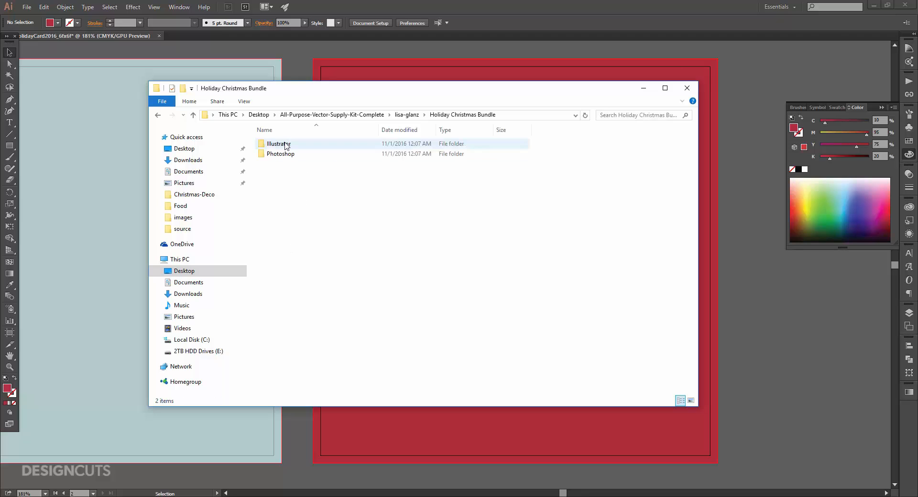
pyautogui.doubleClick(282, 146)
pyautogui.doubleClick(281, 187)
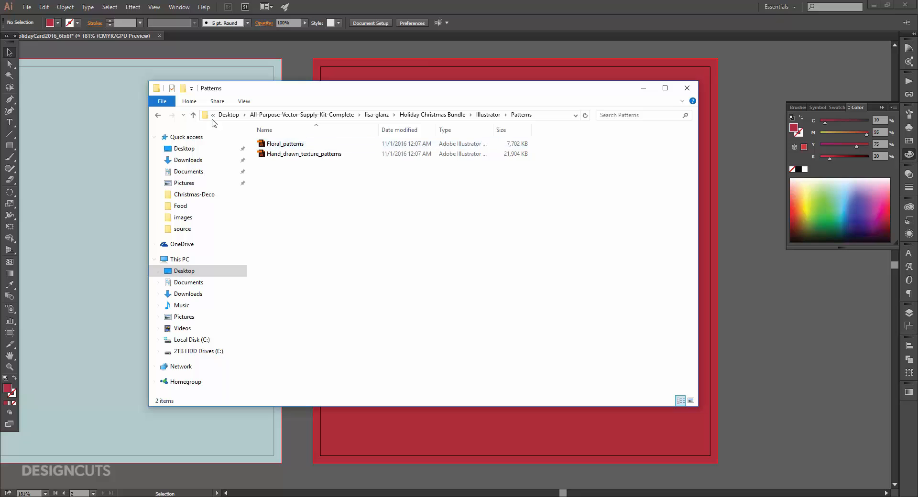
pyautogui.doubleClick(293, 154)
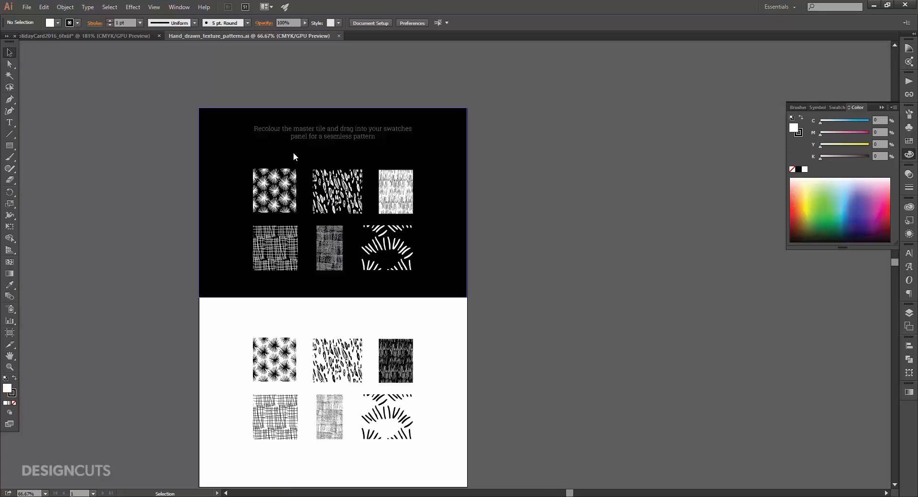
# Copy the black fine-woven texture tile in the middle of the white area's lower row and close the patterns file
pyautogui.click(328, 406)
pyautogui.hotkey('ctrl', 'c')
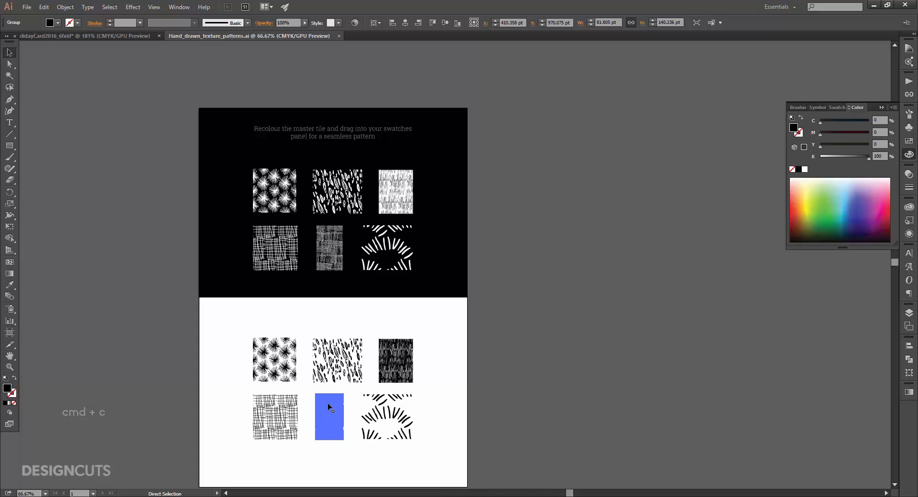
pyautogui.hotkey('ctrl', 'w')
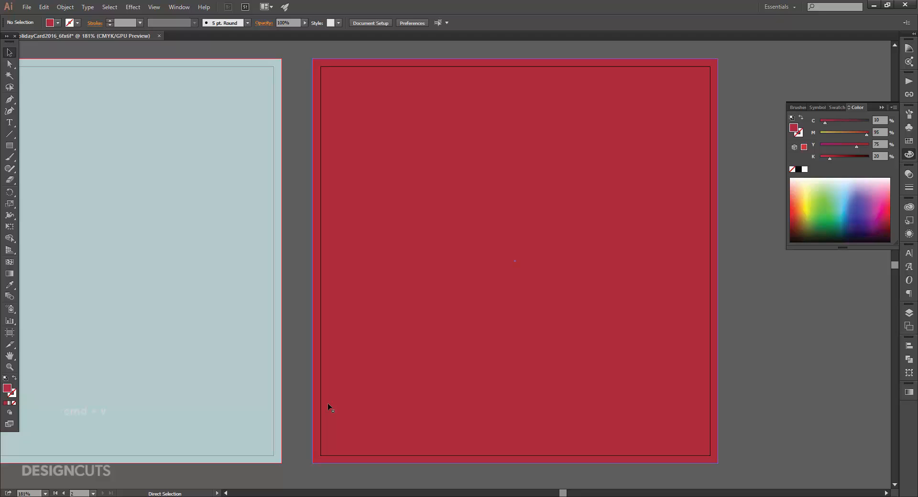
# Paste the texture tile onto the red artboard and set its fill colour to C 10, M 95, Y 75, K 0
pyautogui.hotkey('ctrl', 'v')
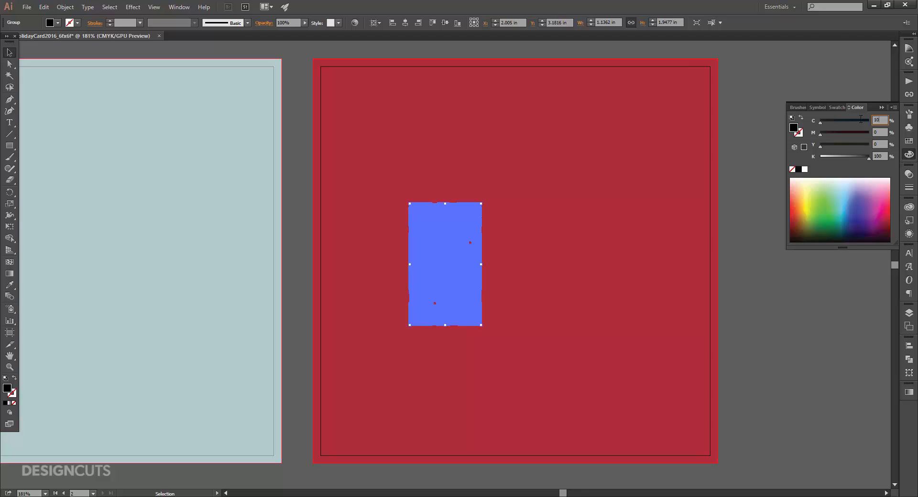
pyautogui.press('Tab')
pyautogui.write('95')
pyautogui.press('Tab')
pyautogui.write('75')
pyautogui.press('Tab')
pyautogui.write('0')
pyautogui.press('Tab')
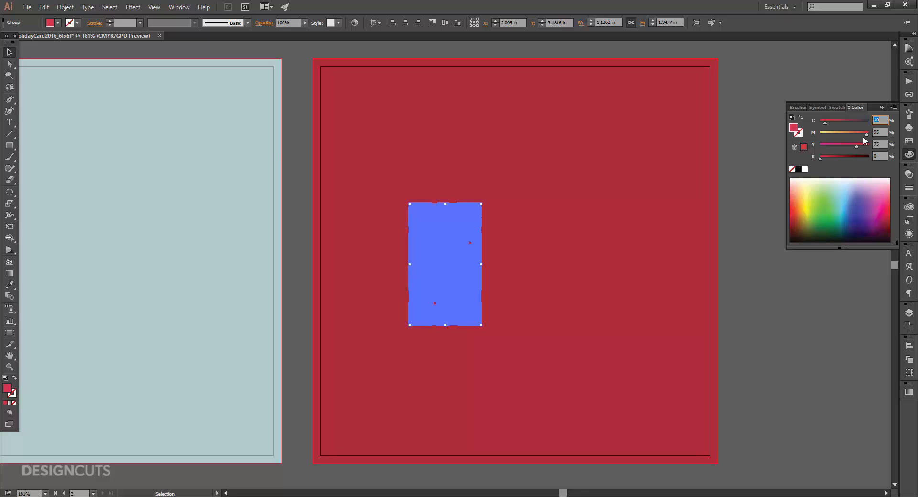
# Save the recoloured texture tile as a pattern swatch and delete the tile from the artboard
pyautogui.click(907, 141)
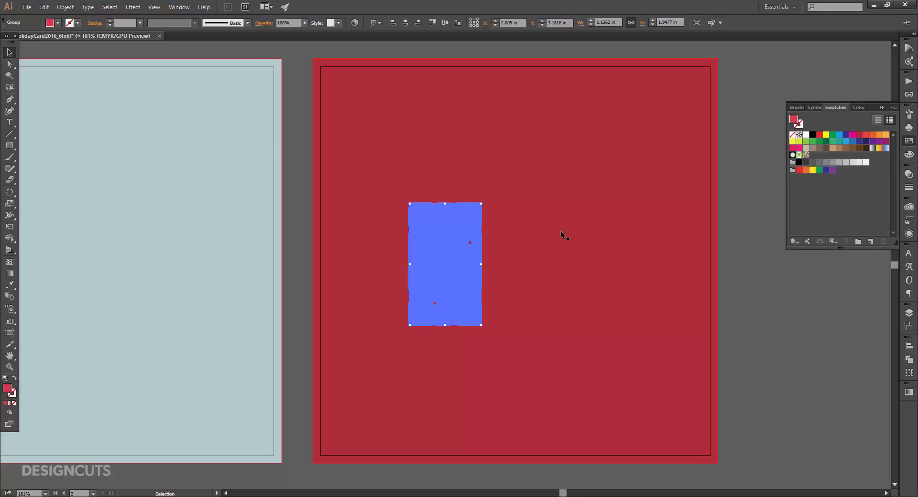
pyautogui.moveTo(734, 190); pyautogui.dragTo(818, 154)
pyautogui.press('BackSpace')
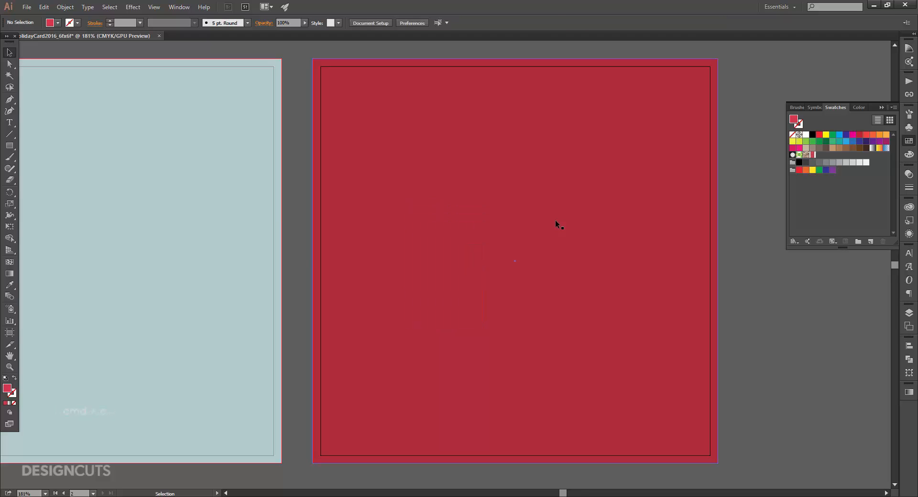
# Duplicate the red background rectangle in place on top of itself and fill the copy with the new texture pattern swatch
pyautogui.click(555, 220)
pyautogui.hotkey('ctrl', 'c')
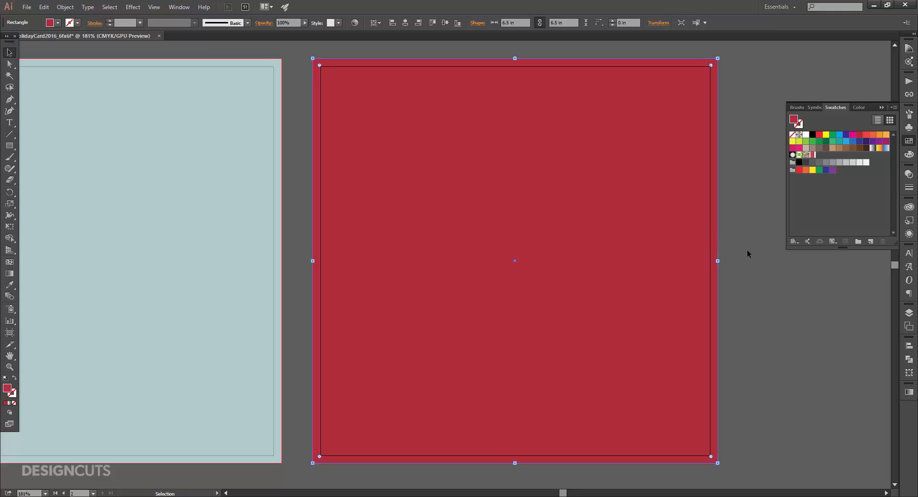
pyautogui.click(746, 250)
pyautogui.hotkey('ctrl', 'f')
pyautogui.click(811, 154)
# Rename Layer 1 as Background and lock it
pyautogui.click(909, 312)
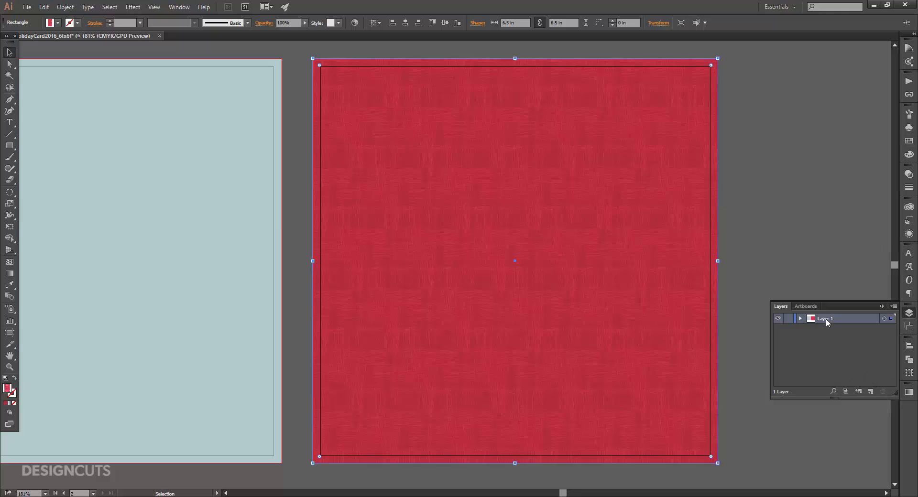
pyautogui.doubleClick(825, 318)
pyautogui.write('Background')
pyautogui.press('Return')
pyautogui.click(787, 319)
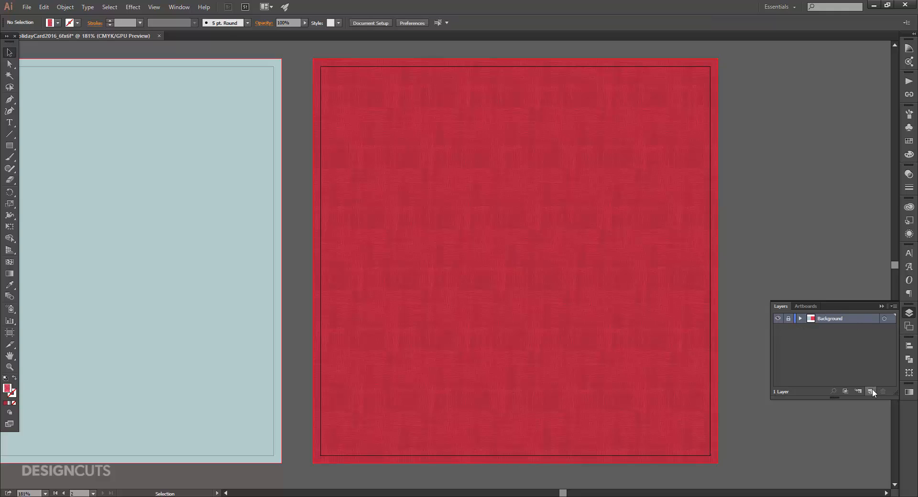
# Add a new layer above the background and name it Design Elements
pyautogui.click(871, 391)
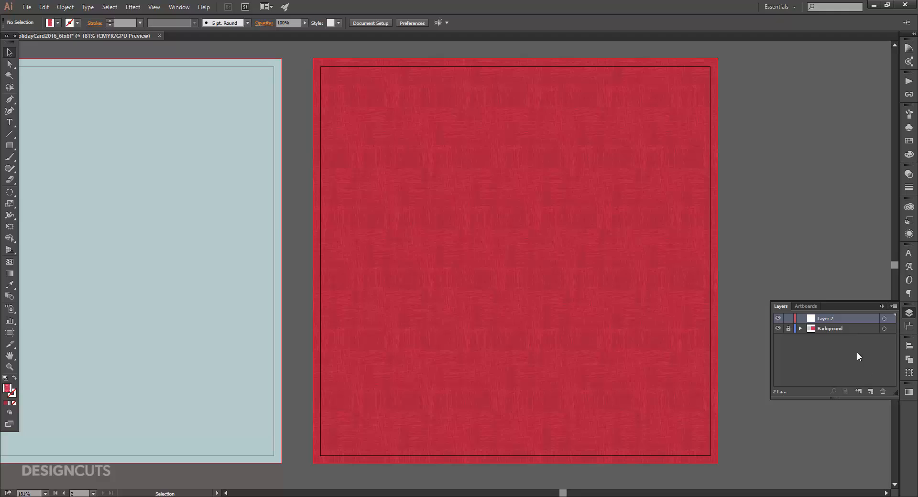
pyautogui.doubleClick(826, 318)
pyautogui.write('Design Elements')
pyautogui.press('Return')
# Switch to File Explorer and open Snow from the Holiday Christmas Bundle's Illustrator Everything Else folder
pyautogui.hotkey('alt', 'Tab')
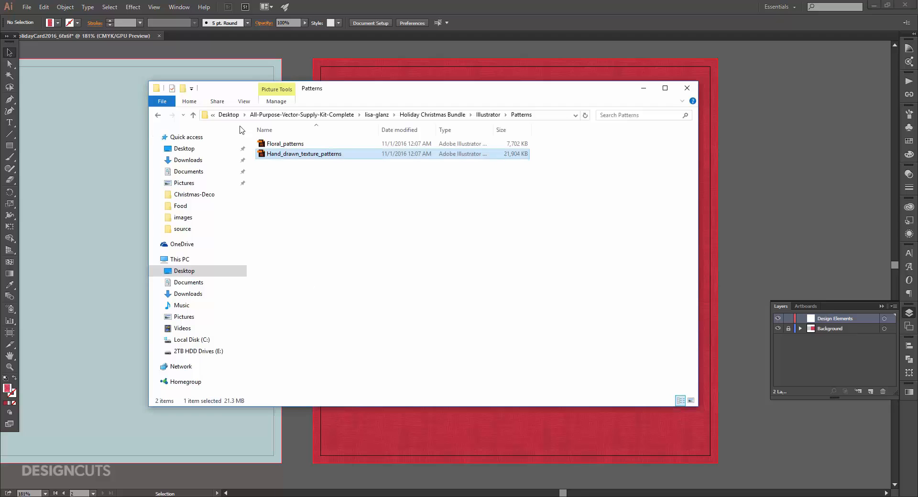
pyautogui.click(158, 115)
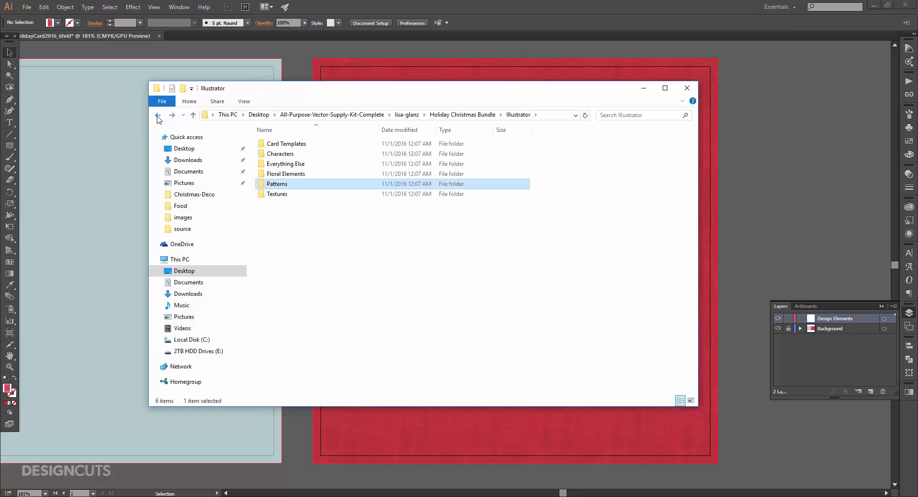
pyautogui.click(157, 116)
pyautogui.click(157, 116)
pyautogui.doubleClick(277, 147)
pyautogui.doubleClick(278, 148)
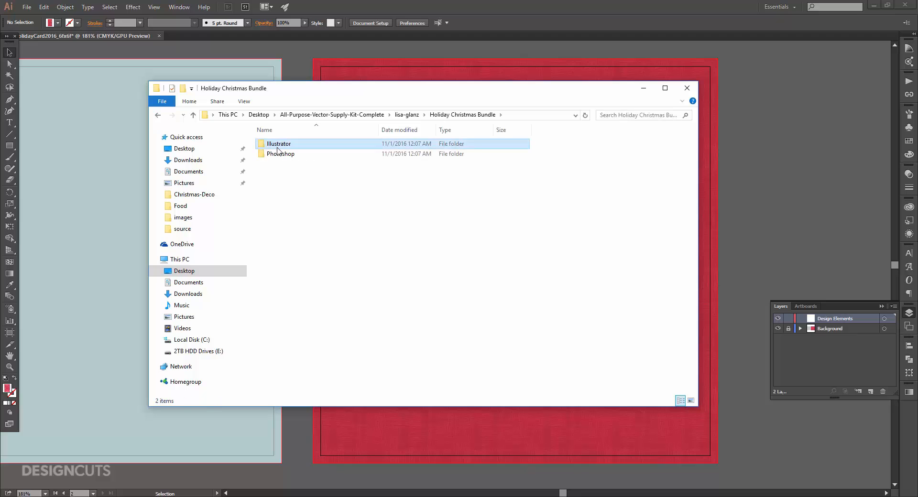
pyautogui.doubleClick(277, 147)
pyautogui.doubleClick(280, 164)
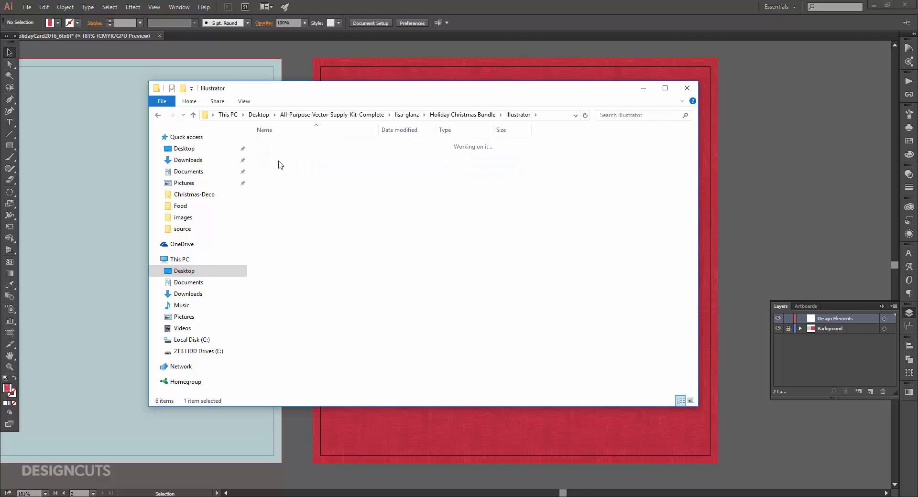
pyautogui.doubleClick(279, 163)
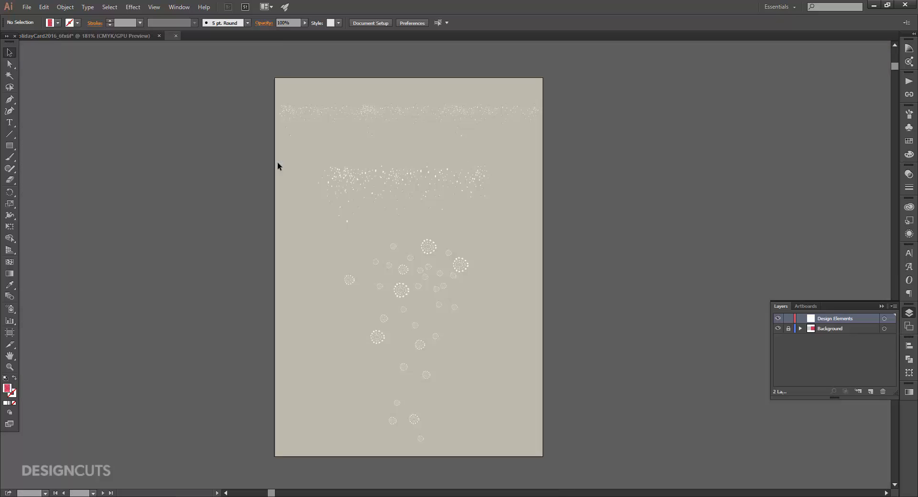
# Copy the dense snowfall group just below the top strip of snow and close the Snow file
pyautogui.click(382, 175)
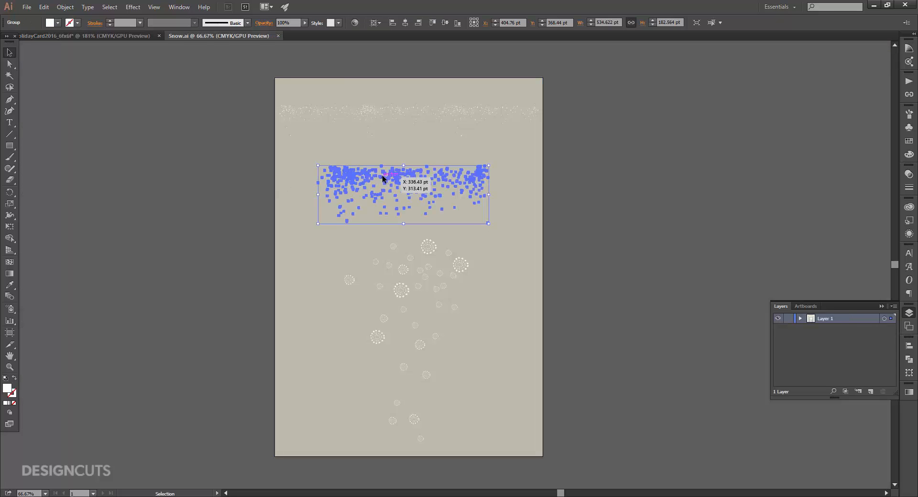
pyautogui.hotkey('ctrl', 'c')
pyautogui.hotkey('ctrl', 'w')
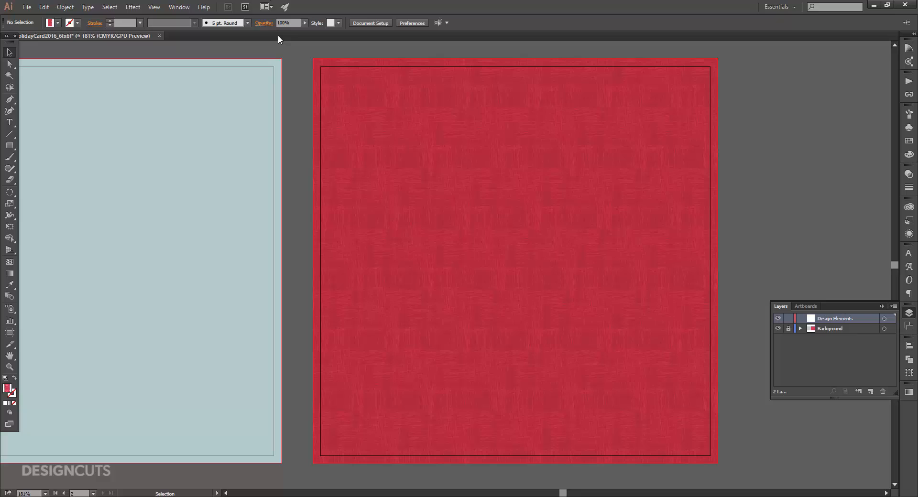
# Paste the snowfall at the top of the blue artboard and scale it proportionally to about 6.5 in wide, spanning the bleed area
pyautogui.press('space')
pyautogui.moveTo(363, 132); pyautogui.dragTo(621, 159)
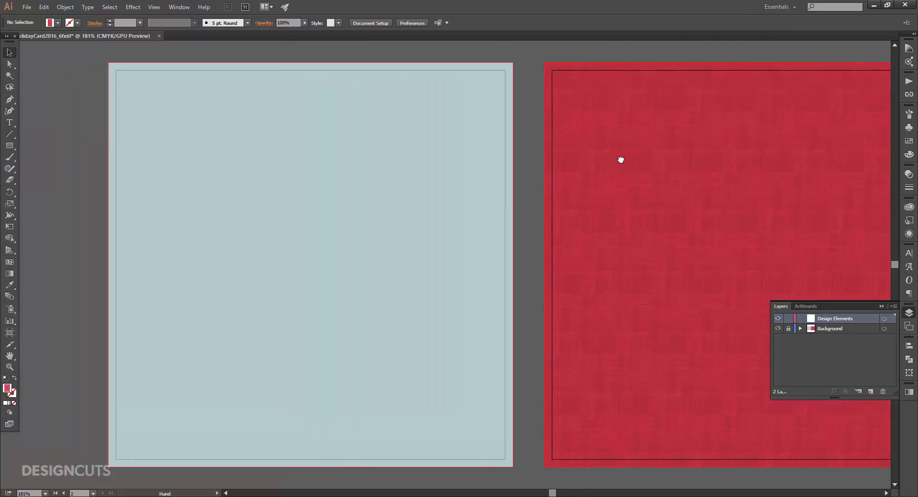
pyautogui.hotkey('ctrl', 'v')
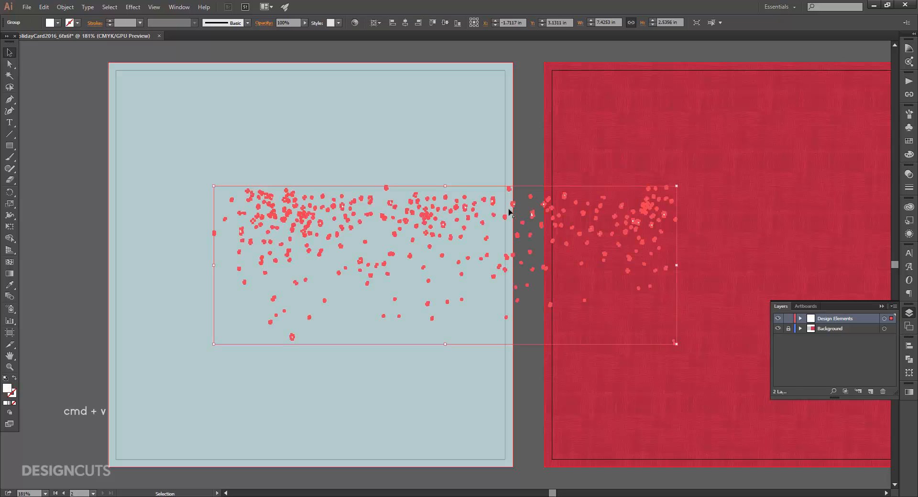
pyautogui.moveTo(464, 209); pyautogui.dragTo(331, 85)
pyautogui.moveTo(81, 221); pyautogui.dragTo(106, 218)
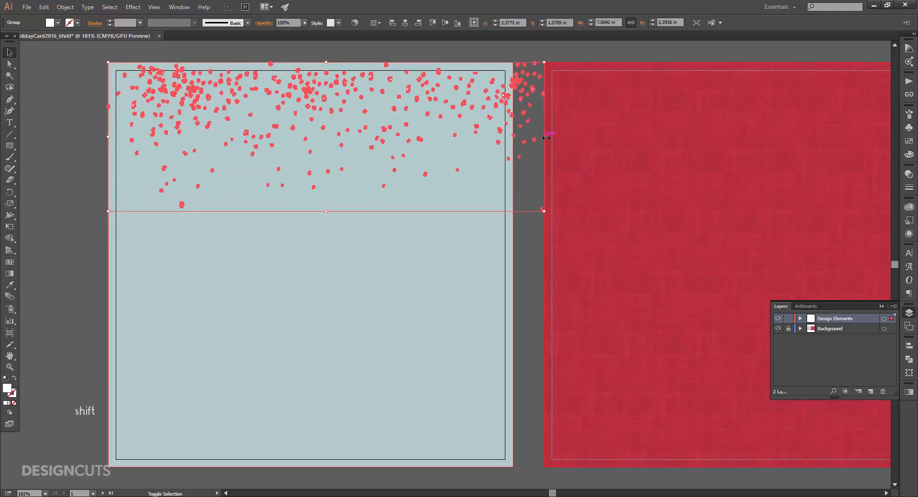
pyautogui.moveTo(546, 137); pyautogui.dragTo(514, 144)
pyautogui.moveTo(462, 88); pyautogui.dragTo(464, 82)
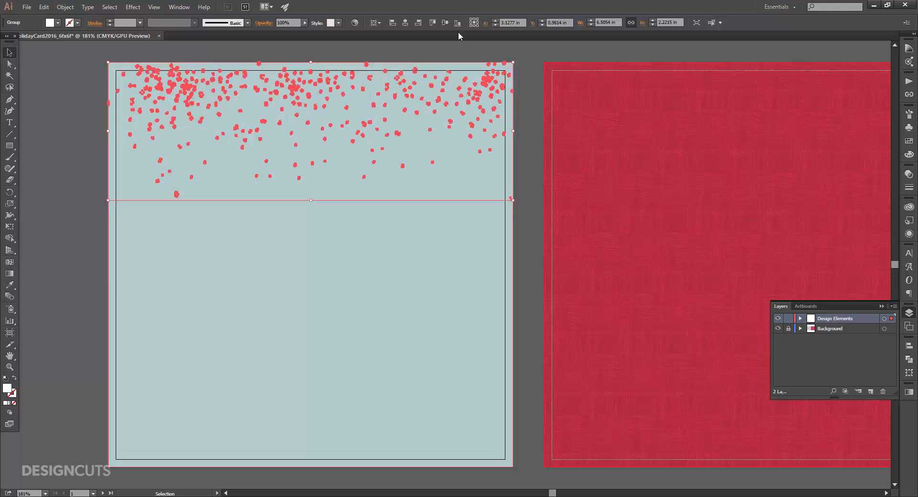
pyautogui.click(524, 154)
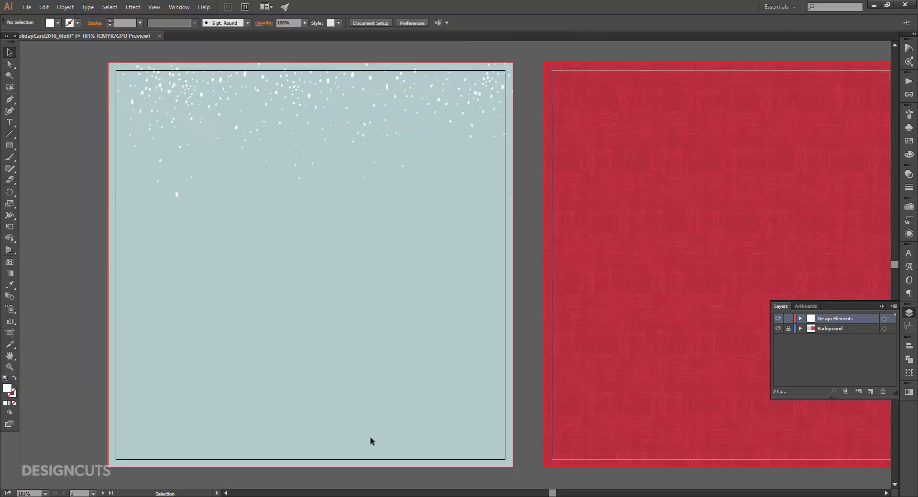
# Switch to File Explorer and open Build_your_own_globe from the Noel Christmas Collection's Illustrator Illustrations folder
pyautogui.hotkey('alt', 'Tab')
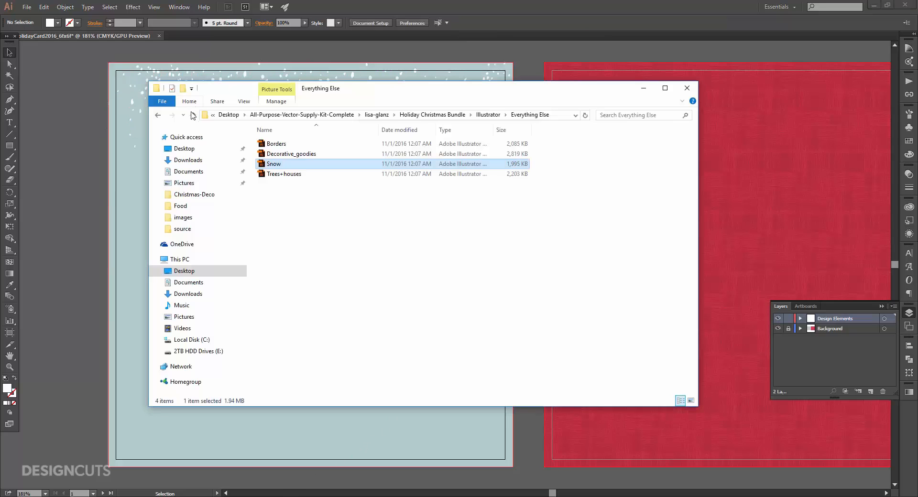
pyautogui.click(158, 116)
pyautogui.click(159, 115)
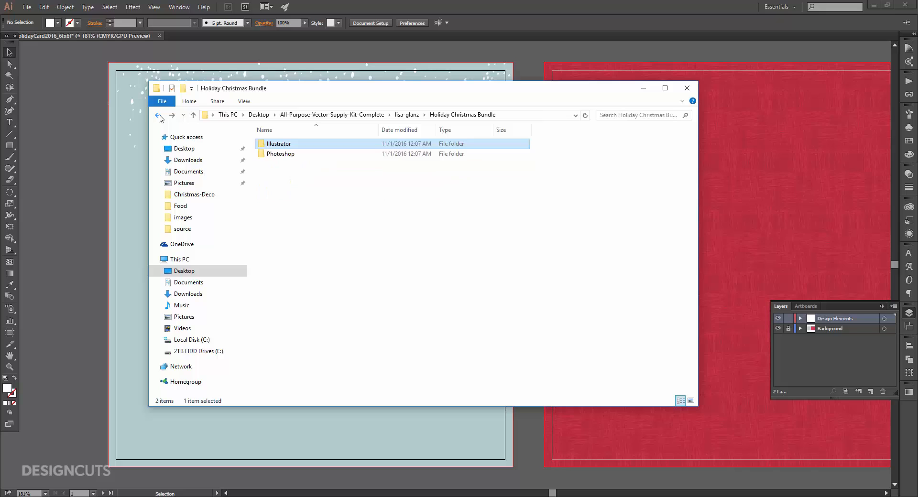
pyautogui.click(158, 115)
pyautogui.click(158, 115)
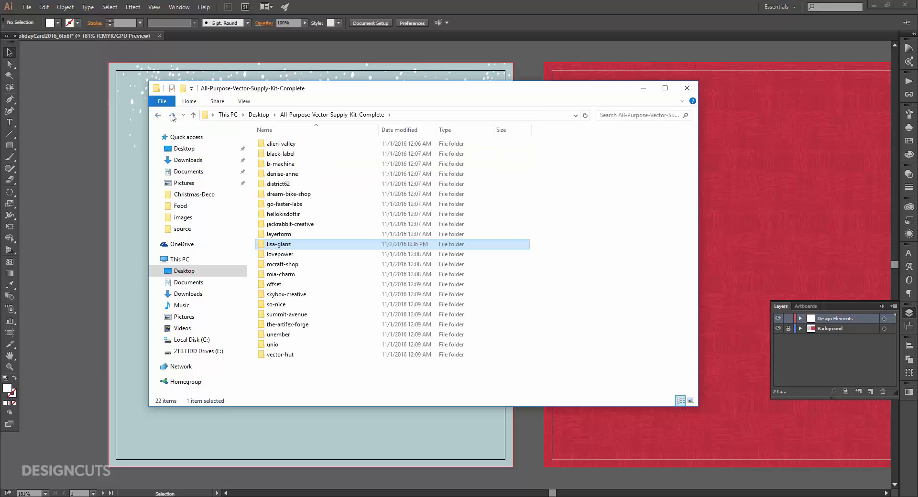
pyautogui.click(172, 116)
pyautogui.doubleClick(282, 155)
pyautogui.doubleClick(280, 144)
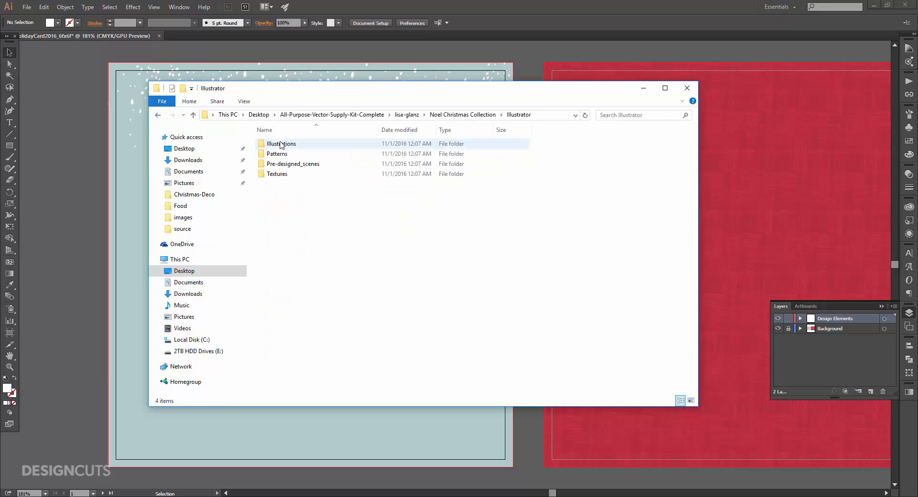
pyautogui.doubleClick(280, 144)
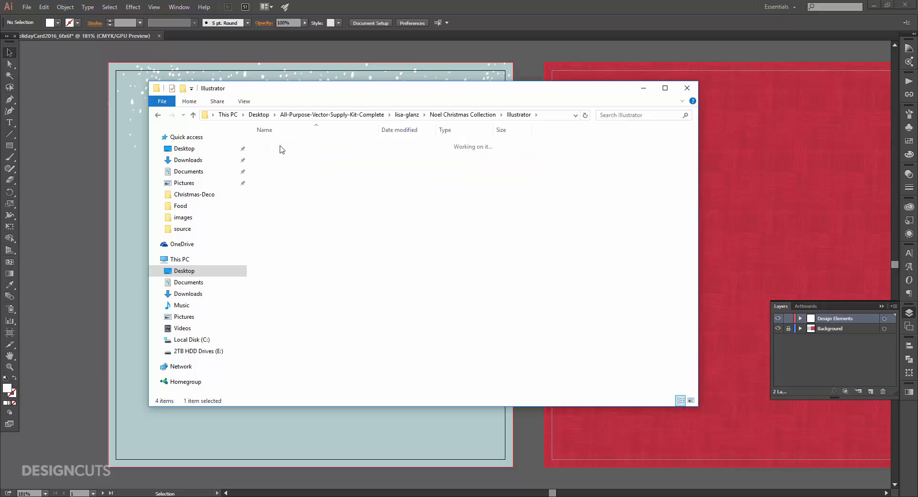
pyautogui.doubleClick(279, 175)
pyautogui.doubleClick(281, 147)
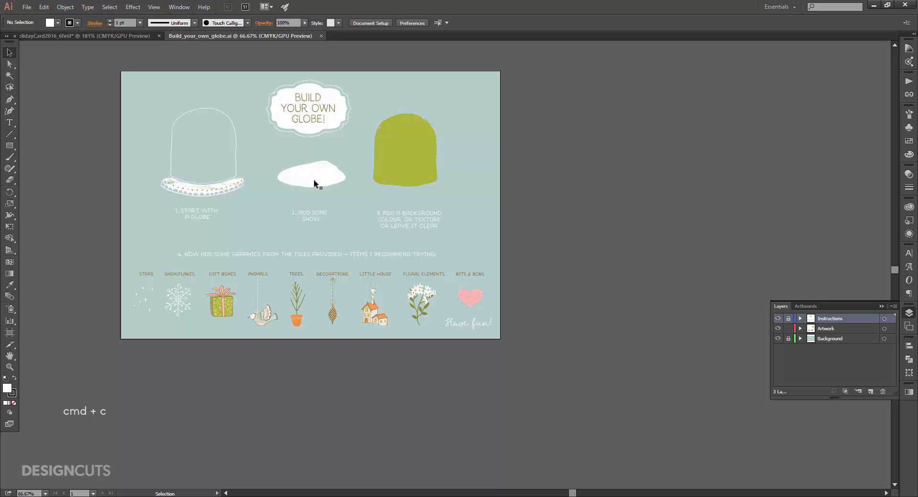
# Copy the white snow mound from the globe file into the holiday card and close the globe file
pyautogui.click(314, 183)
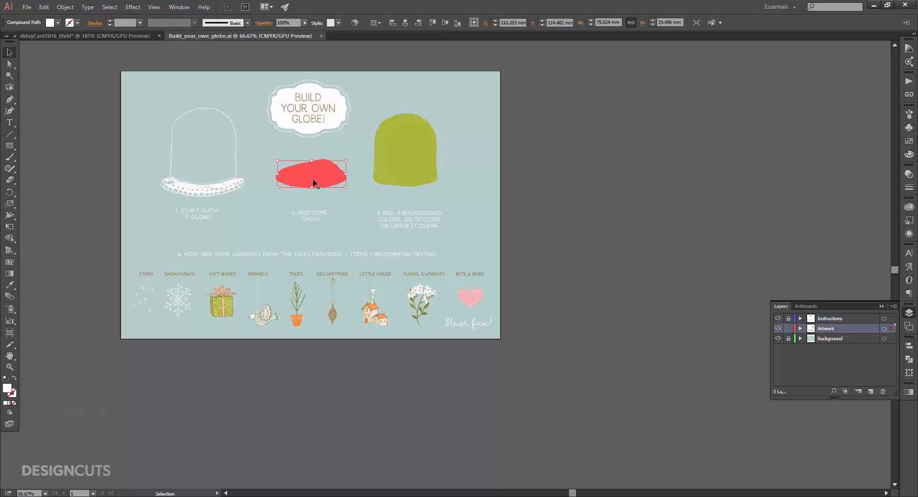
pyautogui.hotkey('ctrl', 'w')
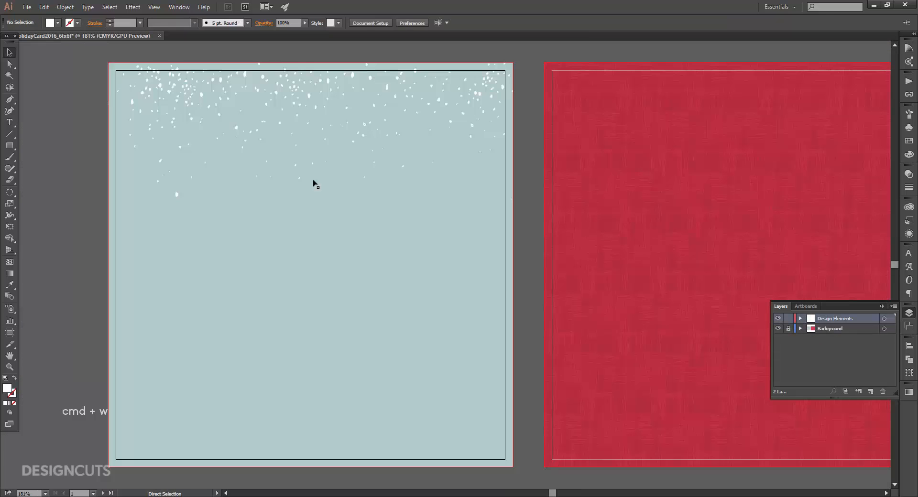
pyautogui.hotkey('ctrl', 'v')
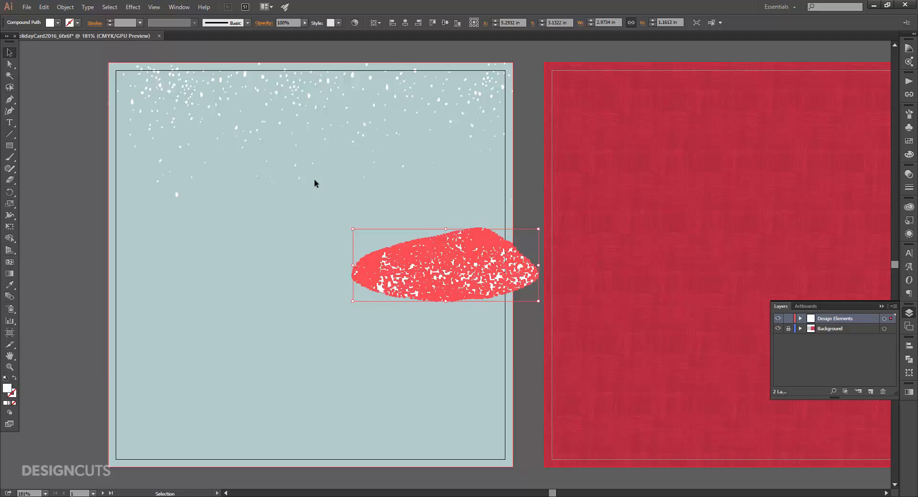
# Scale the snow mound proportionally to a width of 7.625 in
pyautogui.click(628, 22)
pyautogui.click(605, 22)
pyautogui.write('7.625')
pyautogui.press('Return')
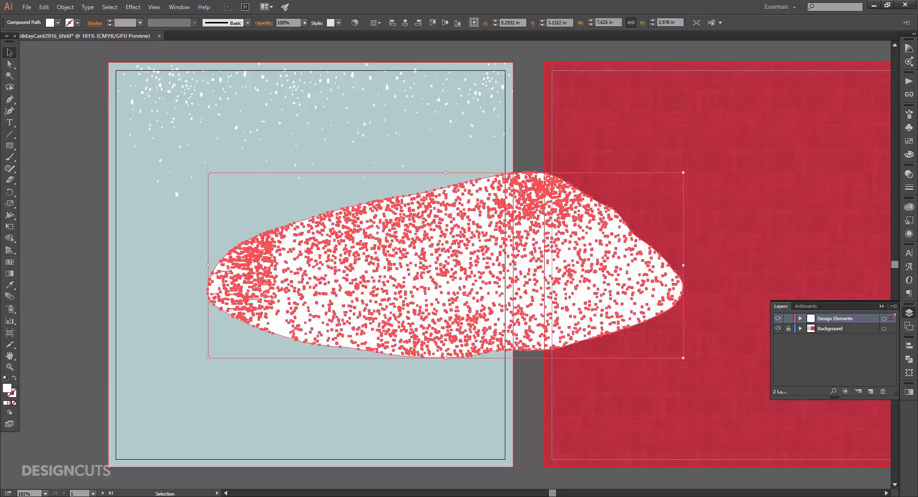
# Center the snow mound horizontally on the blue artboard, move it straight down over the artboard's lower edge and deselect it
pyautogui.click(909, 345)
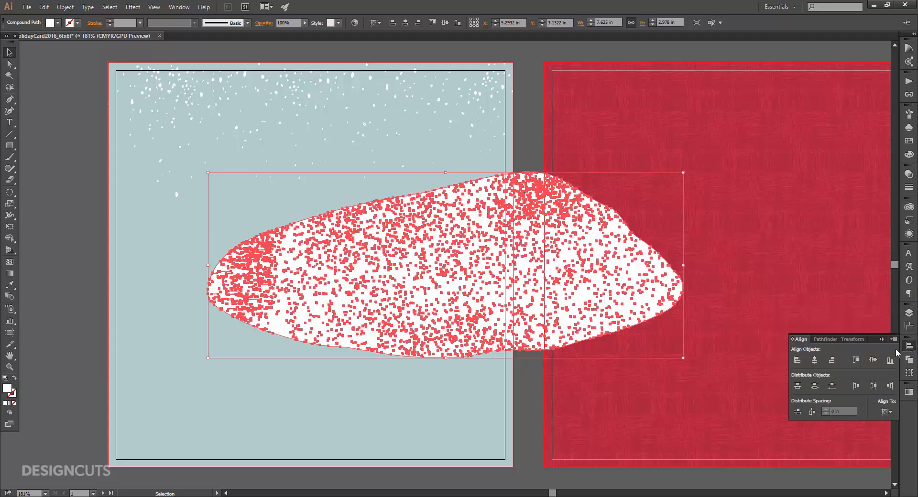
pyautogui.click(814, 361)
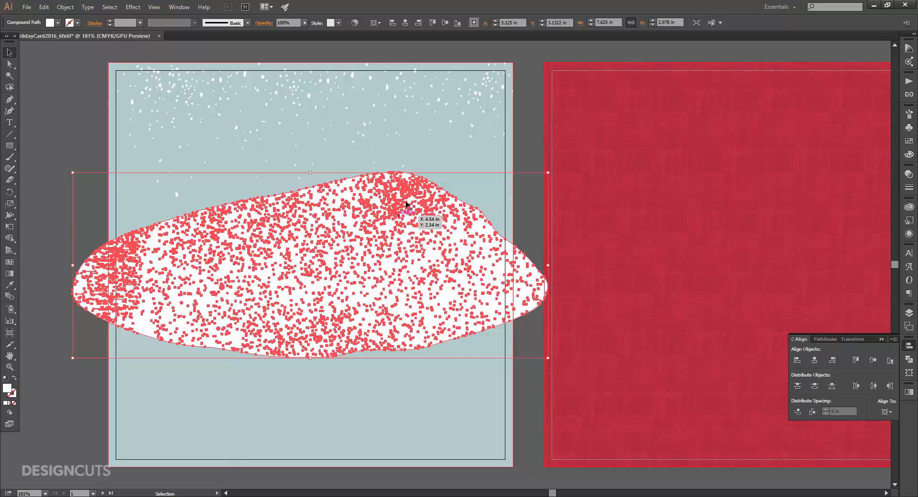
pyautogui.moveTo(406, 193); pyautogui.dragTo(405, 350)
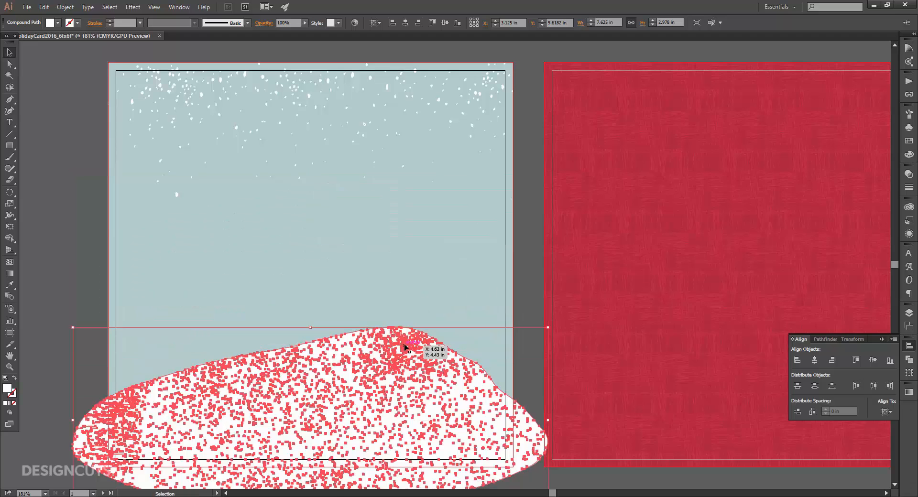
pyautogui.click(519, 278)
# Draw a rectangle about 6.5 in by 2.55 in over the snow mound, spanning the blue artboard's bleed width down to the lower bleed edge
pyautogui.moveTo(519, 286); pyautogui.dragTo(546, 283)
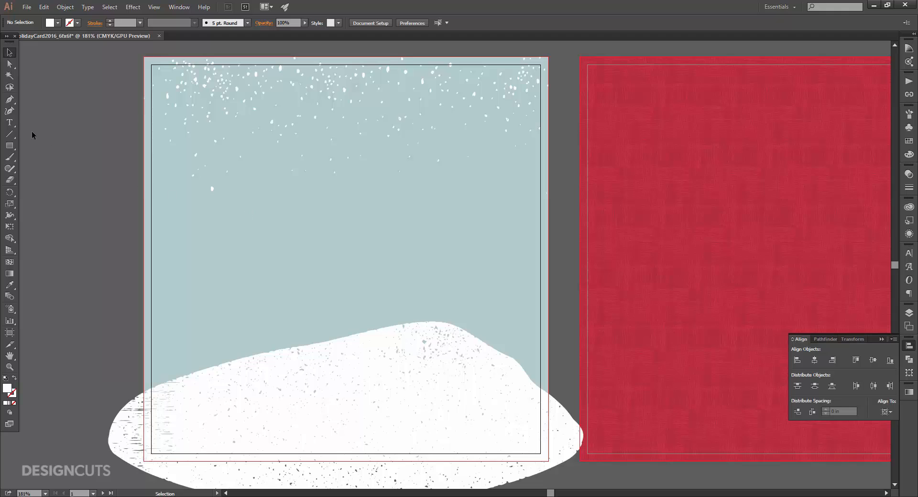
pyautogui.press('m')
pyautogui.moveTo(143, 302); pyautogui.dragTo(549, 462)
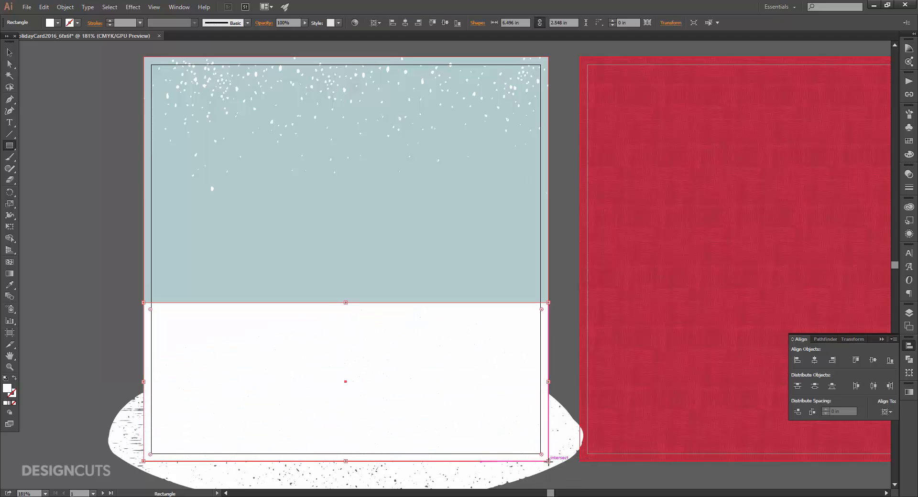
# Make a clipping mask from the white rectangle and the snow mound, cropping the mound to the blue artboard's bleed, and deselect it
pyautogui.click(10, 53)
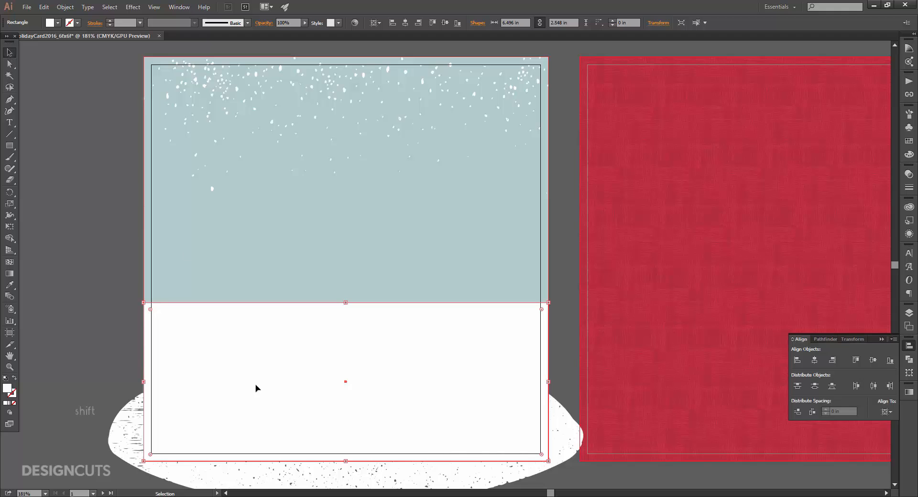
pyautogui.keyDown('shift'); pyautogui.click(133, 415); pyautogui.keyUp('shift')
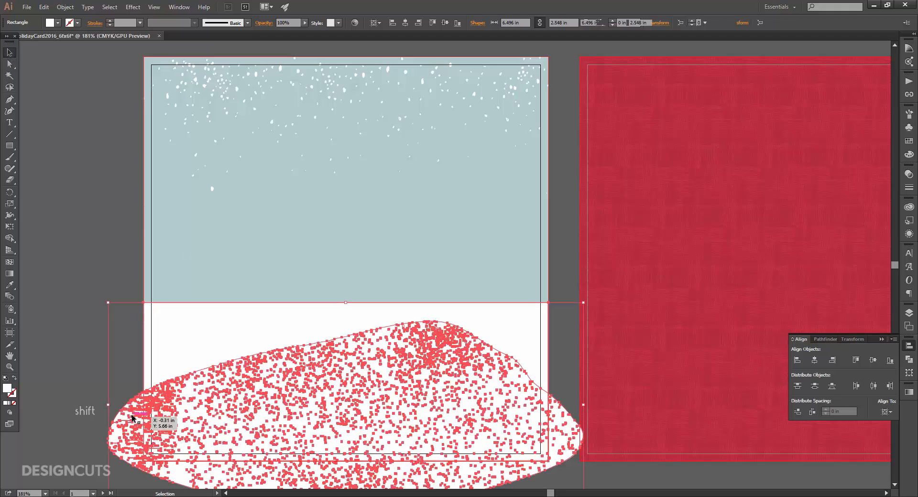
pyautogui.click(64, 7)
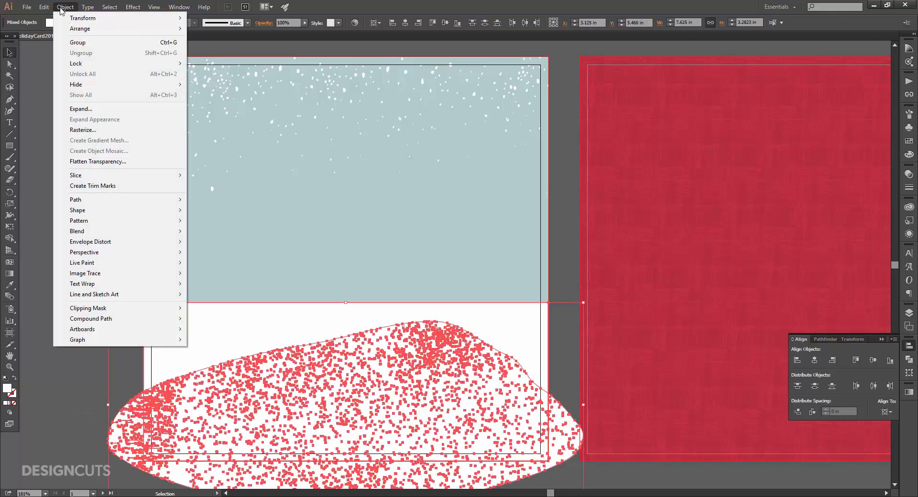
pyautogui.moveTo(87, 310)
pyautogui.click(206, 308)
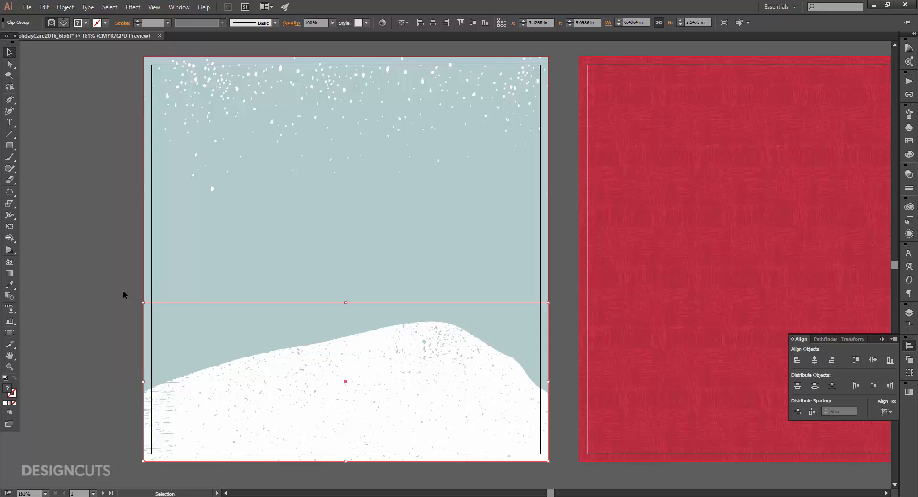
pyautogui.click(133, 318)
# Open Trees+houses.ai from the Holiday Christmas Bundle's Illustrator > Everything Else folder
pyautogui.hotkey('alt', 'Tab')
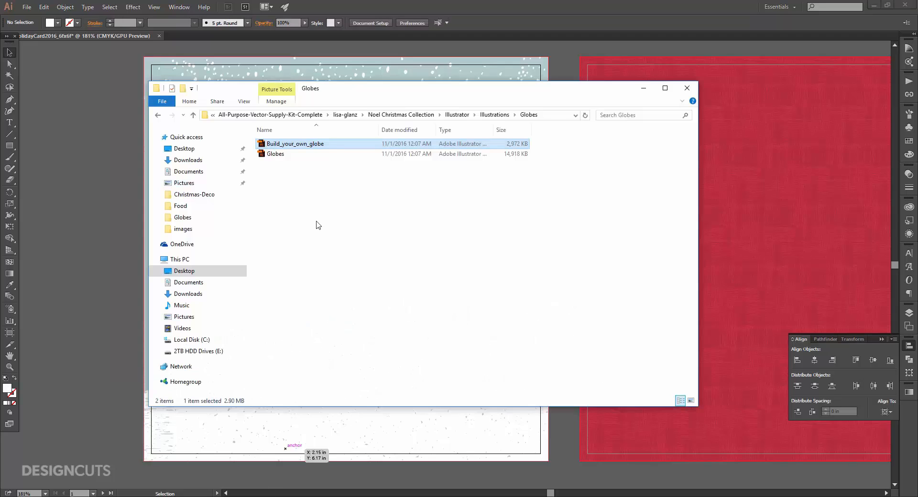
pyautogui.click(157, 116)
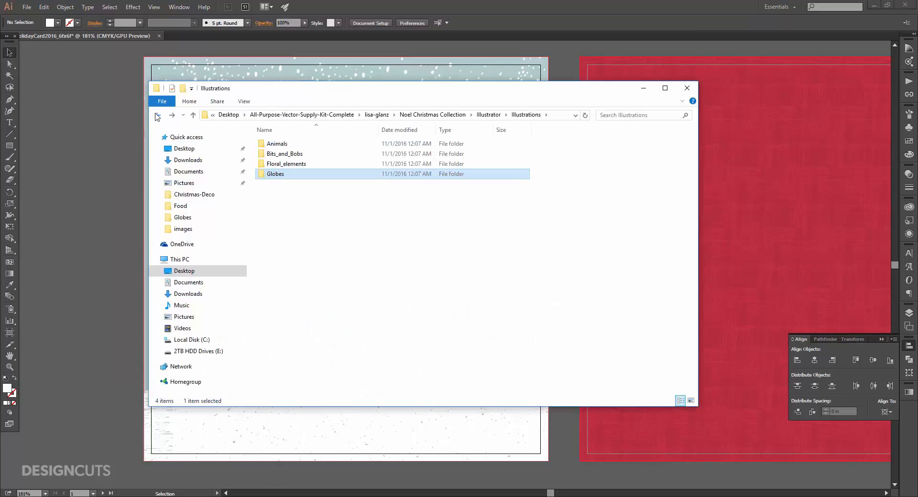
pyautogui.click(157, 116)
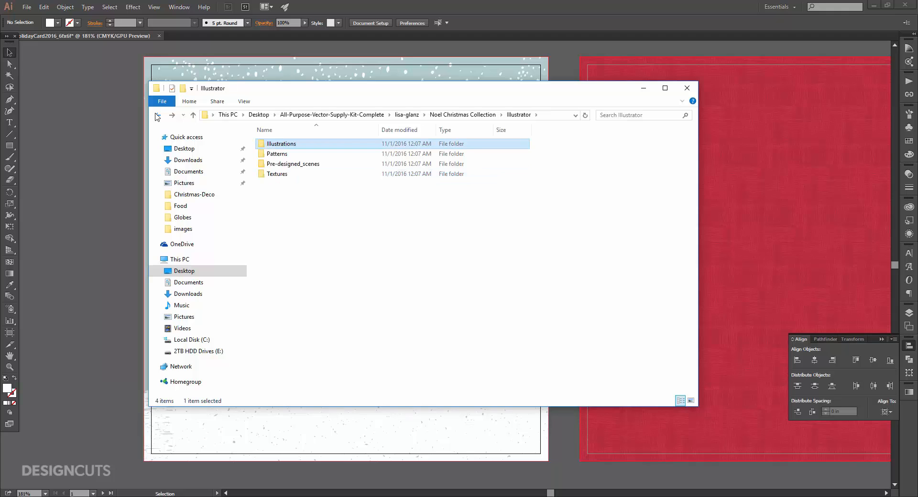
pyautogui.click(157, 116)
pyautogui.click(157, 116)
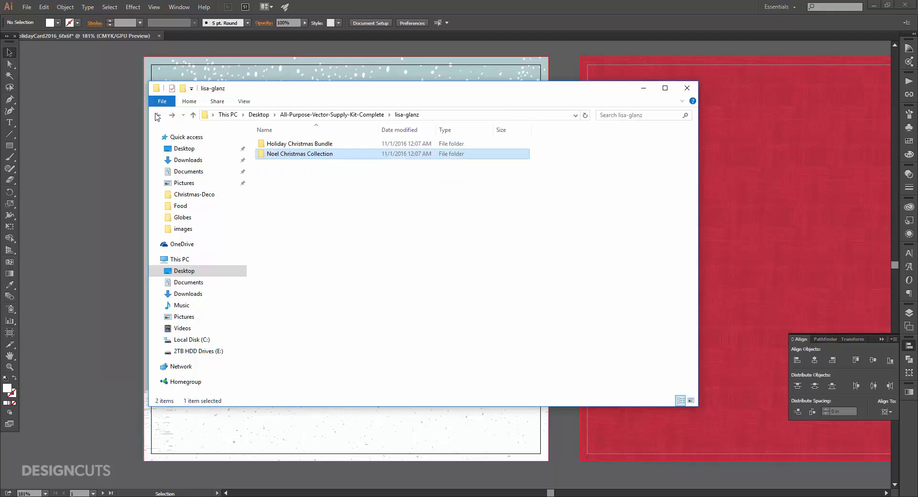
pyautogui.doubleClick(314, 143)
pyautogui.doubleClick(308, 144)
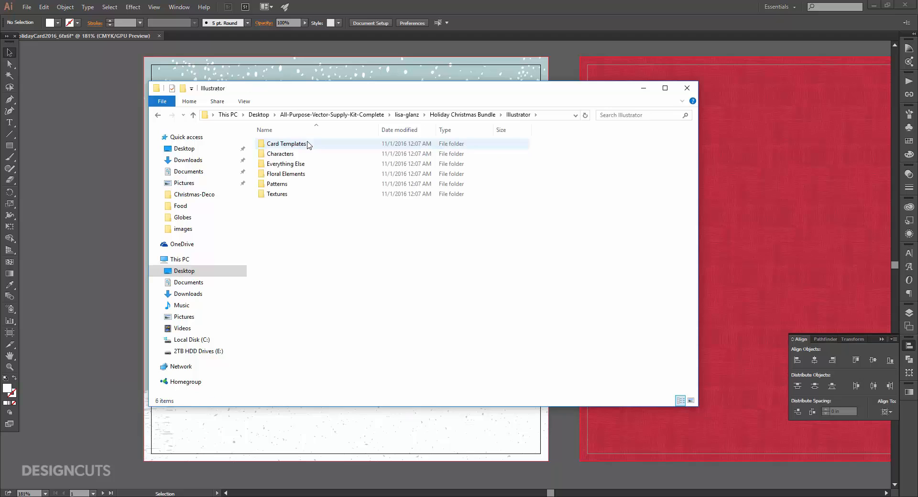
pyautogui.doubleClick(298, 164)
pyautogui.doubleClick(297, 174)
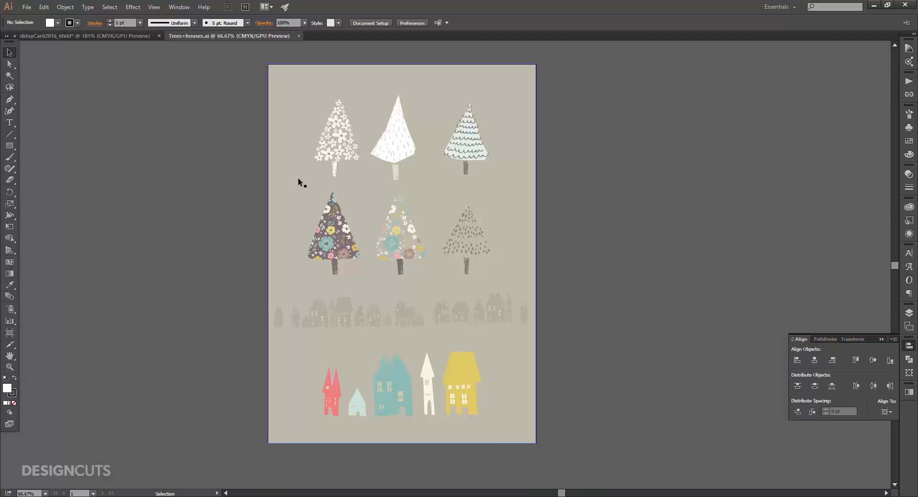
# Copy the row of gray house silhouettes into the holiday card and close the Trees+houses file
pyautogui.click(342, 299)
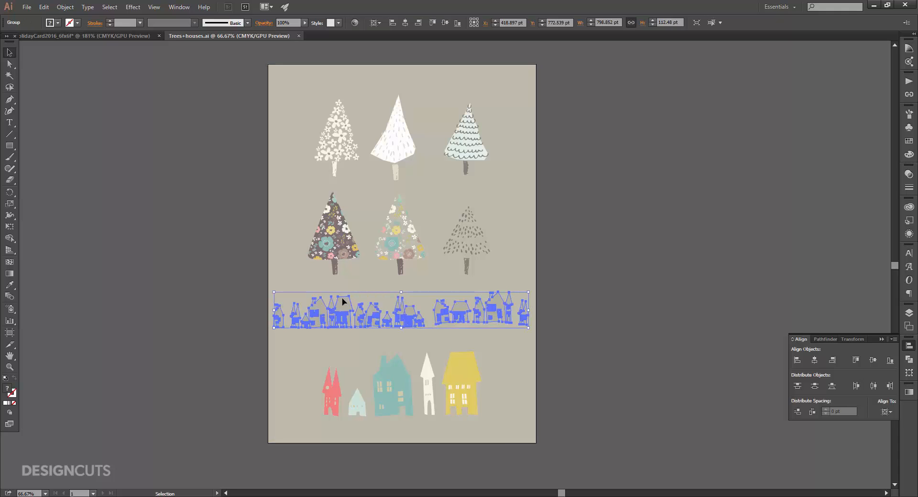
pyautogui.hotkey('ctrl', 'w')
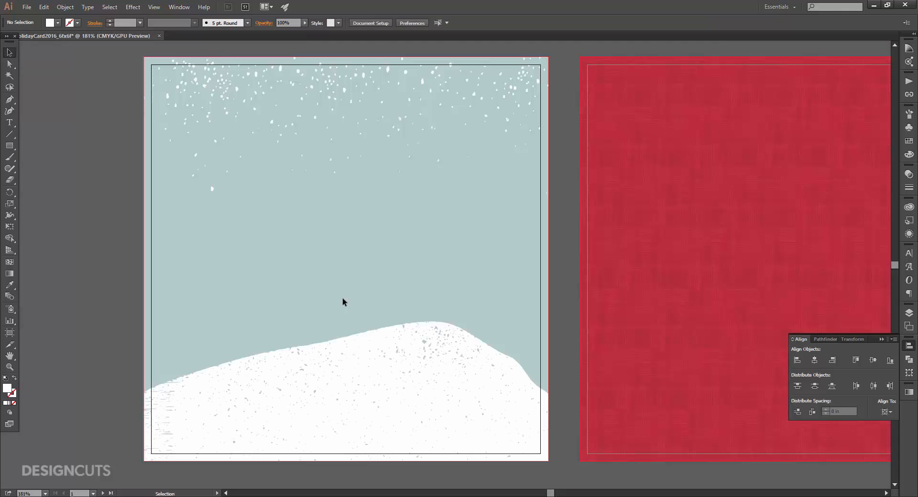
pyautogui.hotkey('ctrl', 'v')
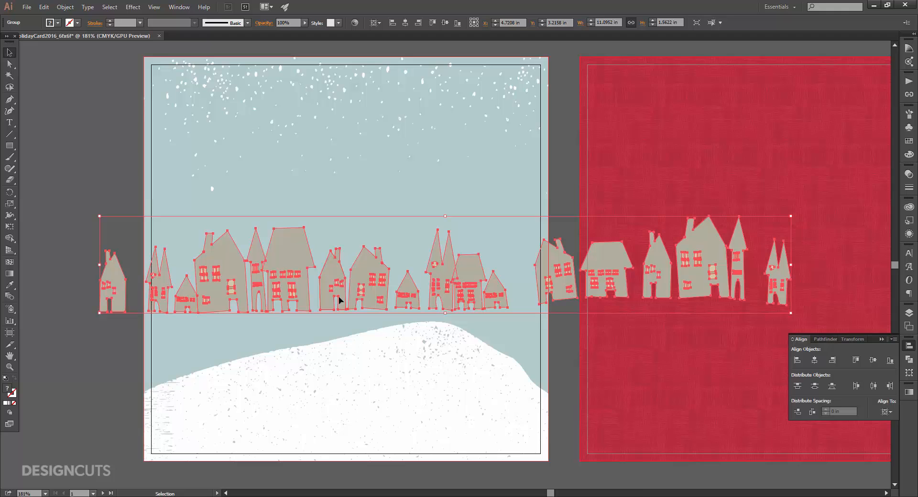
# Ungroup the pasted row of houses and deselect them
pyautogui.click(66, 6)
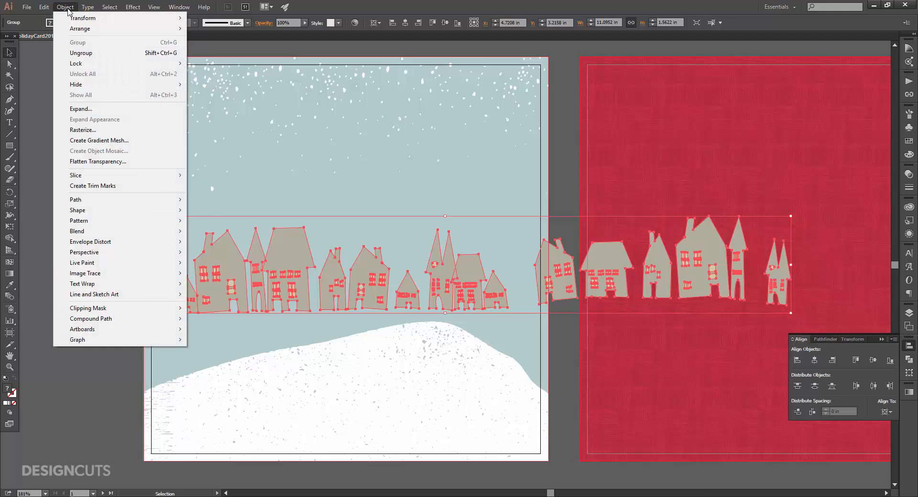
pyautogui.click(85, 52)
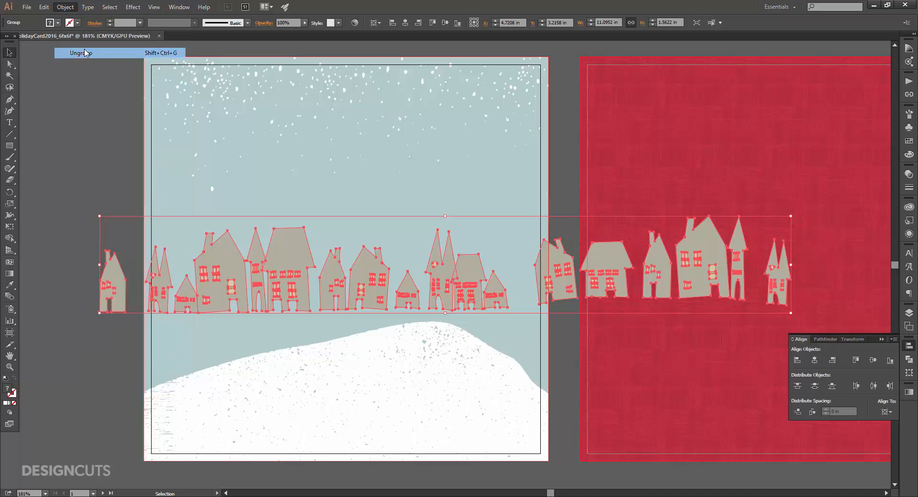
pyautogui.click(99, 123)
# Move the first chimney house onto the snow mound's left end and tilt it counterclockwise to follow the slope
pyautogui.click(110, 262)
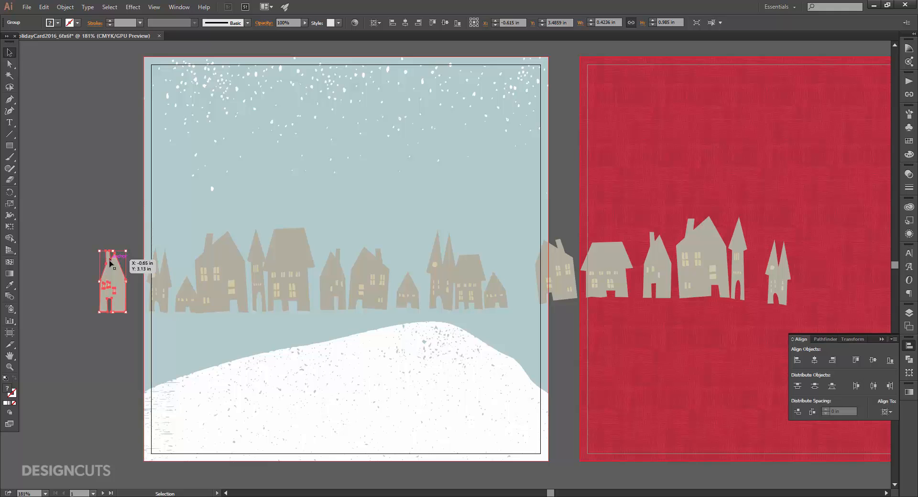
pyautogui.press('z')
pyautogui.moveTo(330, 323); pyautogui.dragTo(395, 322)
pyautogui.moveTo(268, 303); pyautogui.dragTo(450, 292)
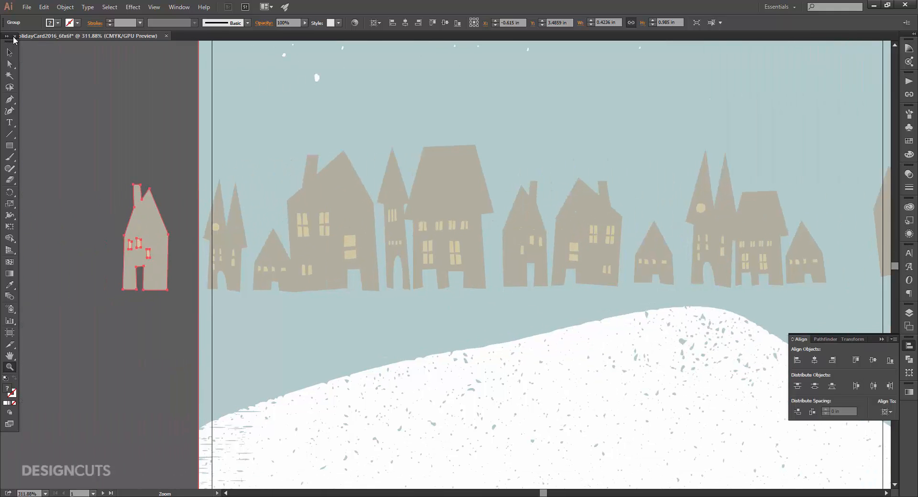
pyautogui.press('v')
pyautogui.moveTo(155, 231); pyautogui.dragTo(232, 347)
pyautogui.moveTo(248, 295); pyautogui.dragTo(225, 297)
pyautogui.moveTo(226, 337); pyautogui.dragTo(211, 353)
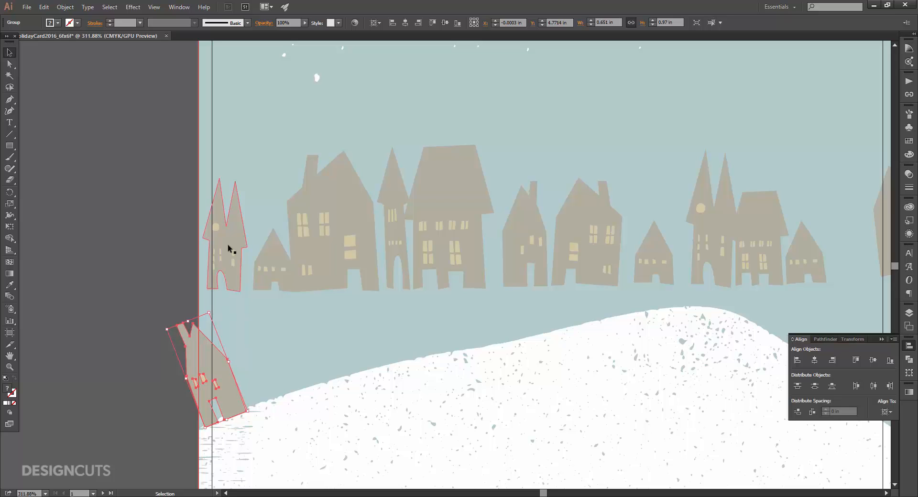
# Place the first twin-spired house on the snow beside the chimney house and tilt it counterclockwise to match the slope
pyautogui.moveTo(231, 247); pyautogui.dragTo(276, 355)
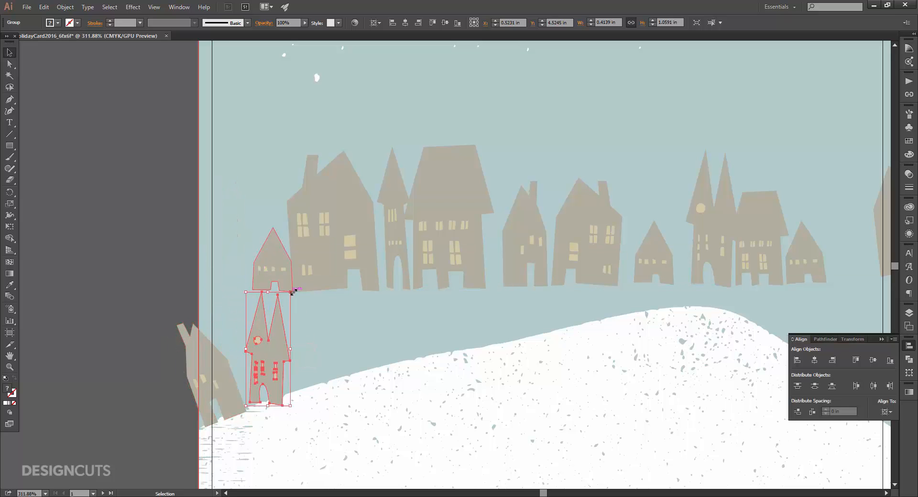
pyautogui.moveTo(294, 289); pyautogui.dragTo(269, 288)
pyautogui.moveTo(270, 341); pyautogui.dragTo(257, 344)
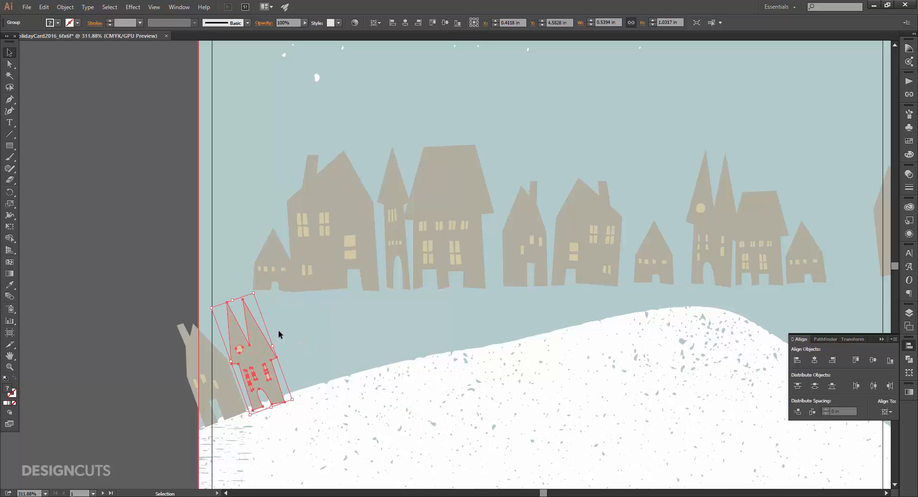
pyautogui.moveTo(255, 290); pyautogui.dragTo(256, 293)
pyautogui.moveTo(257, 340); pyautogui.dragTo(257, 332)
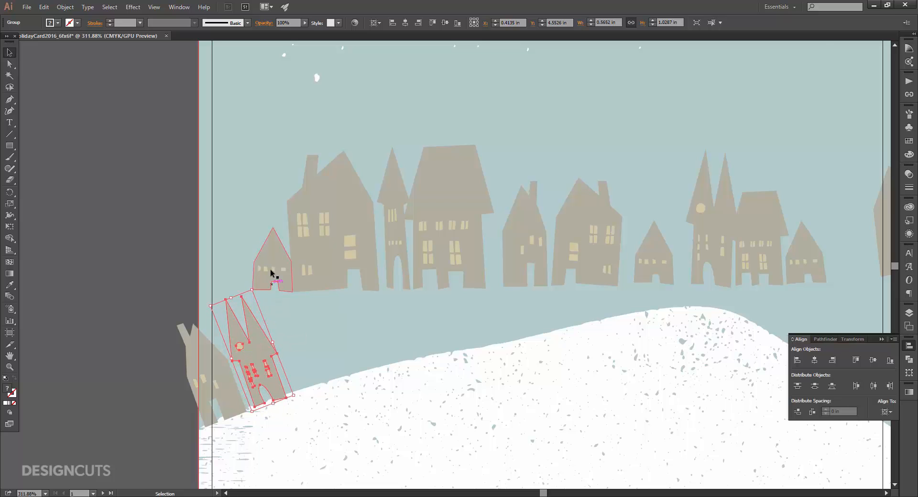
# Set the small peaked house and the large chimney house next along the mound, tilting both counterclockwise with the slope
pyautogui.moveTo(273, 267); pyautogui.dragTo(315, 358)
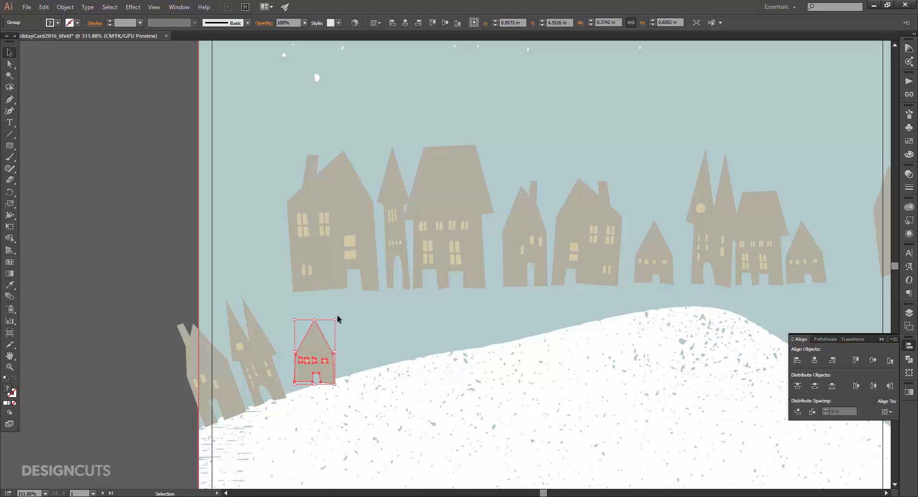
pyautogui.moveTo(338, 314); pyautogui.dragTo(317, 352)
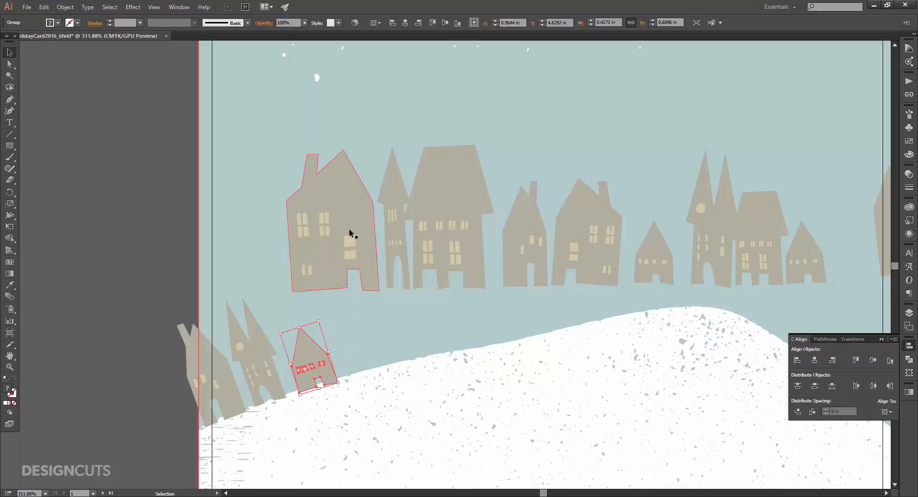
pyautogui.moveTo(352, 237); pyautogui.dragTo(394, 330)
pyautogui.moveTo(424, 239); pyautogui.dragTo(387, 218)
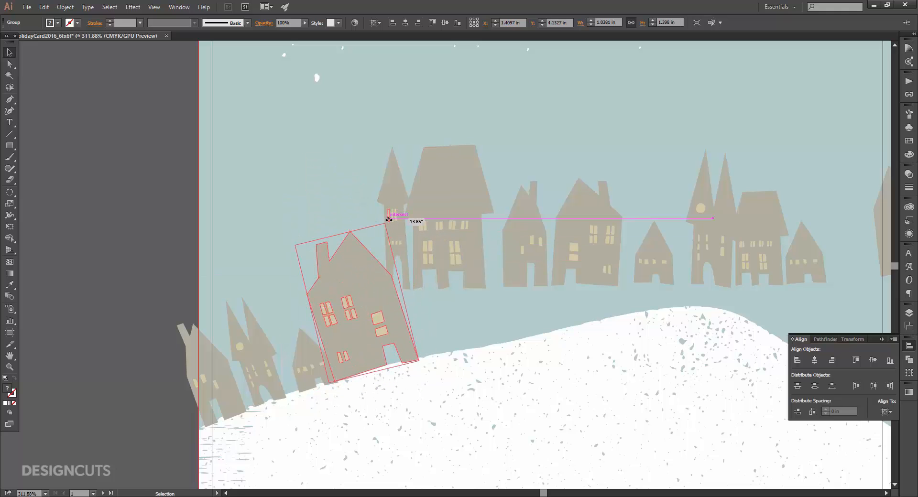
pyautogui.moveTo(354, 305); pyautogui.dragTo(356, 306)
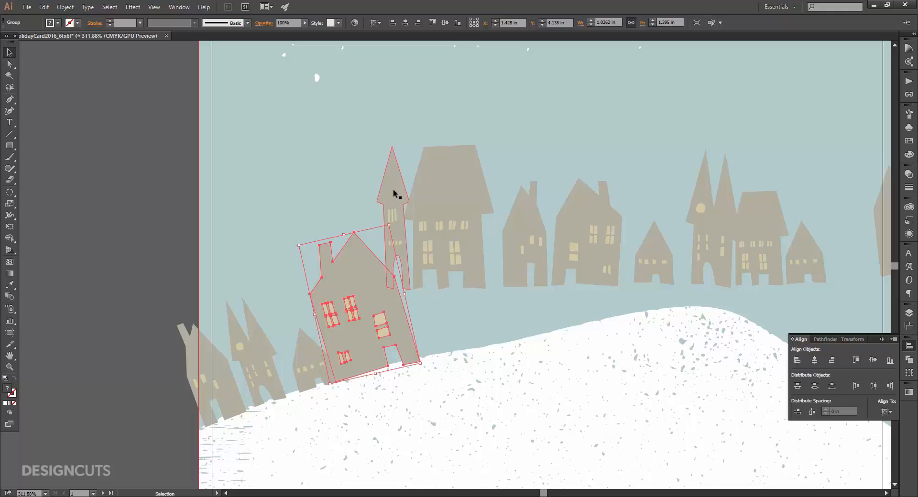
# Place the narrow tower and the tall wide-roofed house beside the large chimney house, tilting both to follow the snow slope
pyautogui.moveTo(395, 195); pyautogui.dragTo(430, 267)
pyautogui.moveTo(446, 213); pyautogui.dragTo(430, 216)
pyautogui.moveTo(435, 309); pyautogui.dragTo(428, 310)
pyautogui.moveTo(462, 199); pyautogui.dragTo(508, 266)
pyautogui.moveTo(564, 259); pyautogui.dragTo(410, 267)
pyautogui.moveTo(388, 217); pyautogui.dragTo(377, 199)
pyautogui.moveTo(362, 303); pyautogui.dragTo(348, 297)
# Set the narrow and the wider chimney houses on the snow beside the wide-roofed house, tilting each to the slope
pyautogui.moveTo(389, 253); pyautogui.dragTo(420, 305)
pyautogui.moveTo(427, 241)
pyautogui.mouseDown()
pyautogui.moveTo(436, 240)
pyautogui.moveTo(424, 241)
pyautogui.mouseUp()
pyautogui.moveTo(423, 323); pyautogui.dragTo(414, 320)
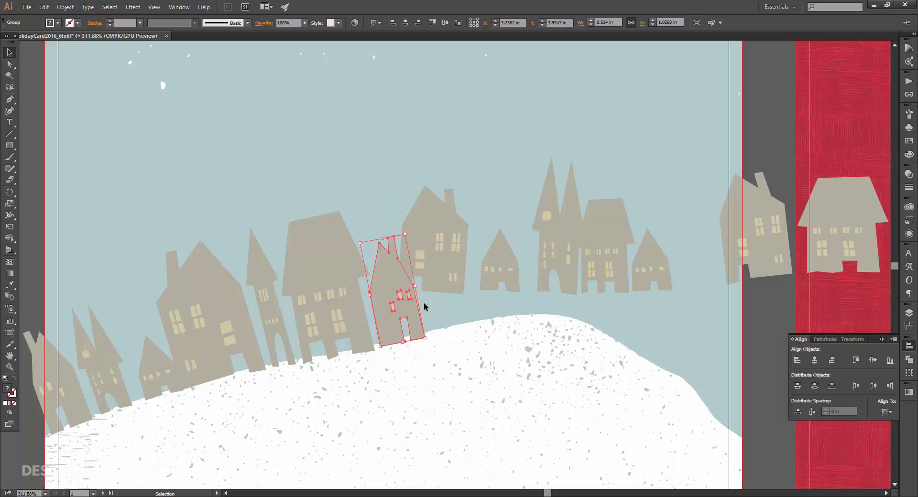
pyautogui.moveTo(453, 242); pyautogui.dragTo(487, 280)
pyautogui.moveTo(507, 219); pyautogui.dragTo(494, 215)
pyautogui.moveTo(485, 296); pyautogui.dragTo(472, 296)
# Place the small peaked house and twin-spired house on the mound's crest, and the flat-roofed house past them, tilted clockwise
pyautogui.moveTo(504, 261); pyautogui.dragTo(522, 288)
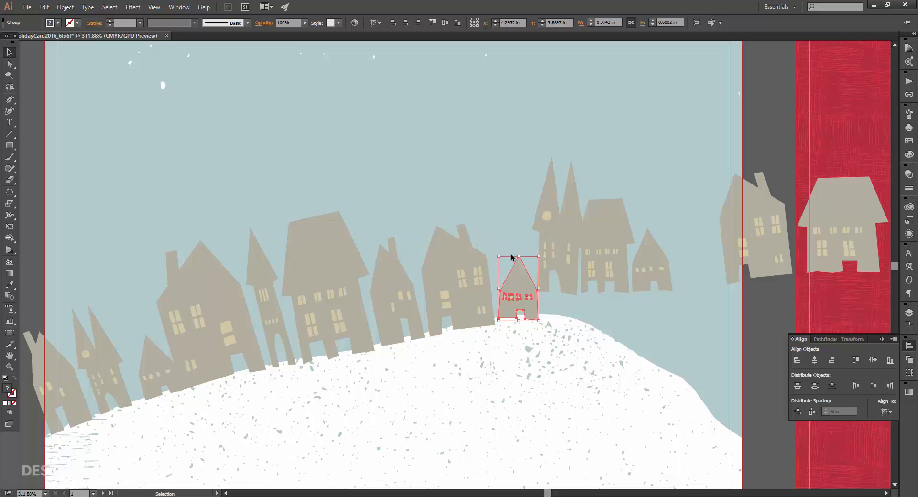
pyautogui.moveTo(536, 254); pyautogui.dragTo(538, 252)
pyautogui.moveTo(525, 283); pyautogui.dragTo(513, 285)
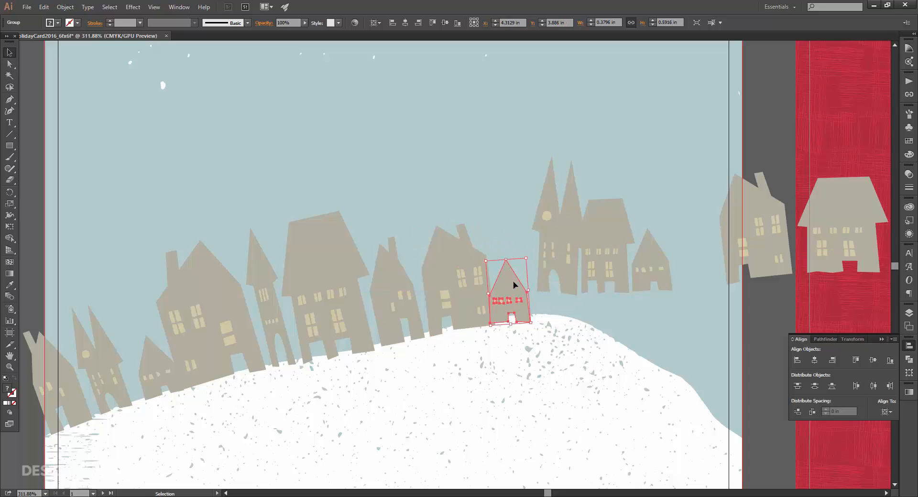
pyautogui.click(545, 239)
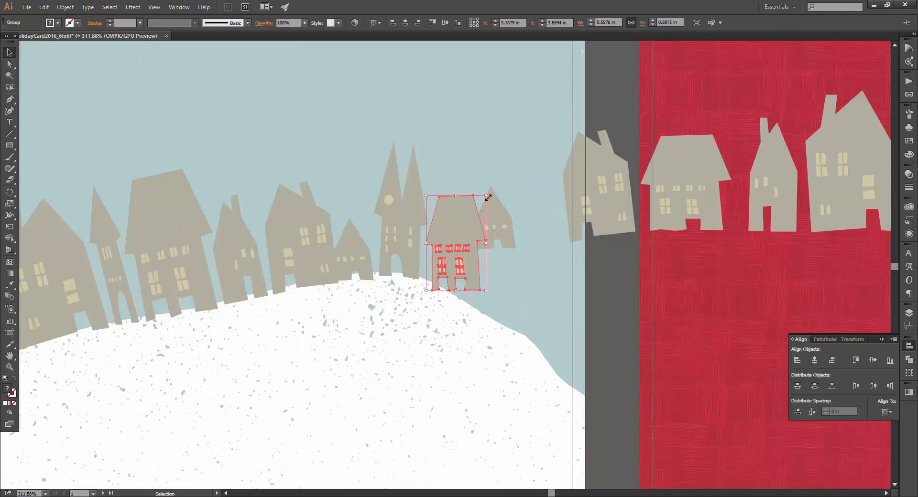
pyautogui.moveTo(488, 197); pyautogui.dragTo(484, 217)
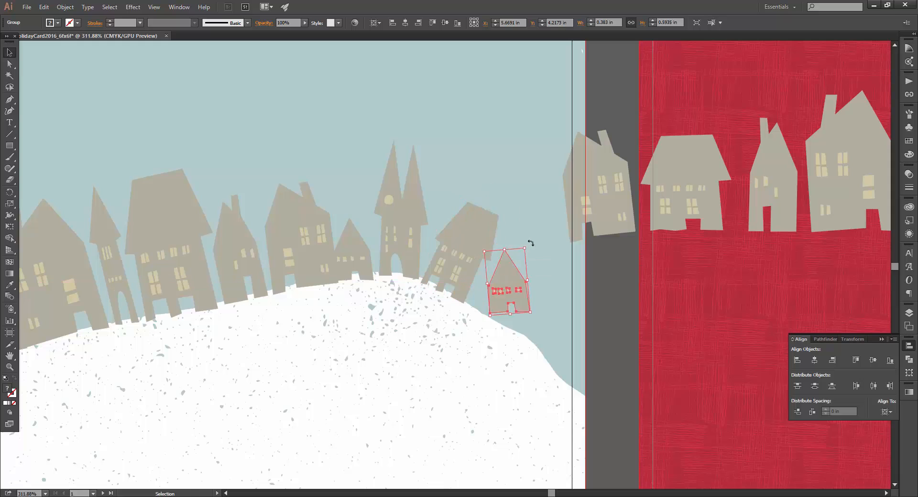
# Tilt the next small peaked house and a chimney house clockwise and seat them down the mound's right slope, then deselect
pyautogui.moveTo(533, 250); pyautogui.dragTo(540, 272)
pyautogui.moveTo(510, 277); pyautogui.dragTo(502, 287)
pyautogui.moveTo(586, 204); pyautogui.dragTo(544, 321)
pyautogui.moveTo(583, 238); pyautogui.dragTo(572, 291)
pyautogui.click(616, 317)
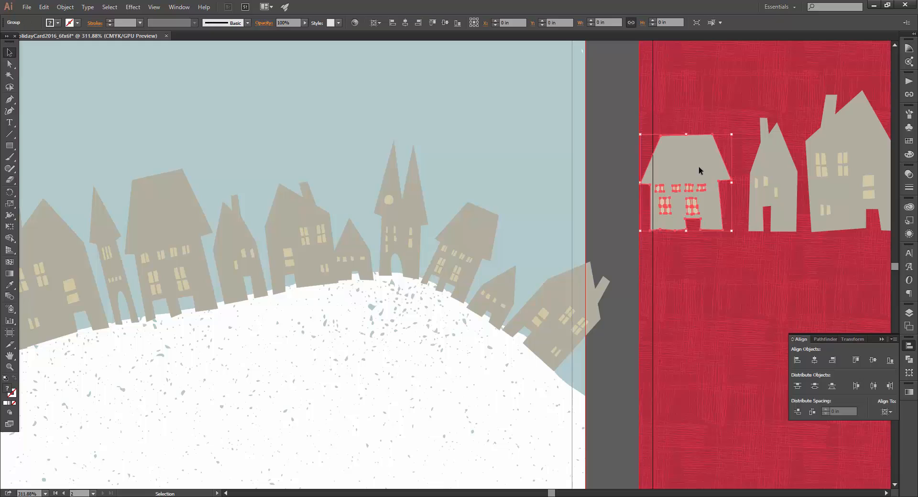
# Delete the surplus wide-roofed house from the edge of the red artboard
pyautogui.moveTo(698, 173); pyautogui.dragTo(646, 363)
pyautogui.moveTo(693, 300); pyautogui.dragTo(716, 373)
pyautogui.press('Delete')
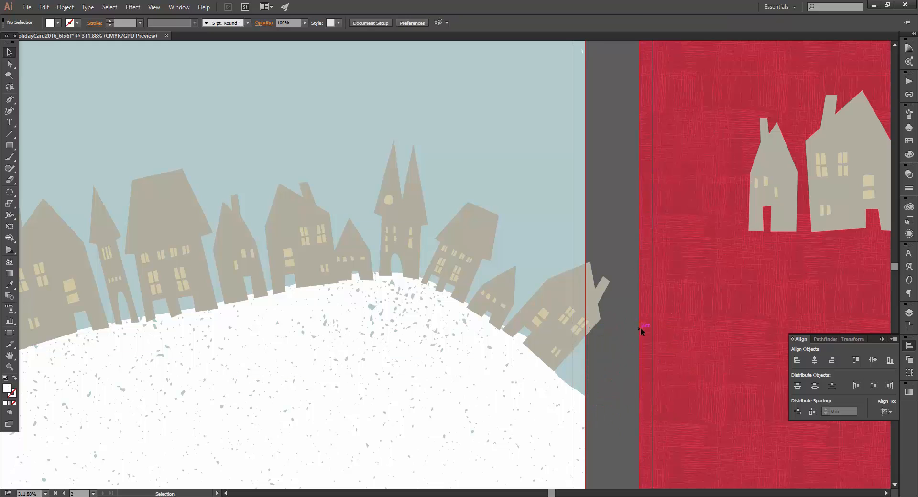
# Nudge the three houses on the mound's right slope slightly down and right so they sit in the snow, and deselect
pyautogui.moveTo(562, 324); pyautogui.dragTo(572, 335)
pyautogui.moveTo(502, 286); pyautogui.dragTo(505, 289)
pyautogui.moveTo(475, 249); pyautogui.dragTo(477, 252)
pyautogui.click(664, 189)
# Delete all the remaining surplus houses from the red artboard
pyautogui.moveTo(727, 191); pyautogui.dragTo(464, 195)
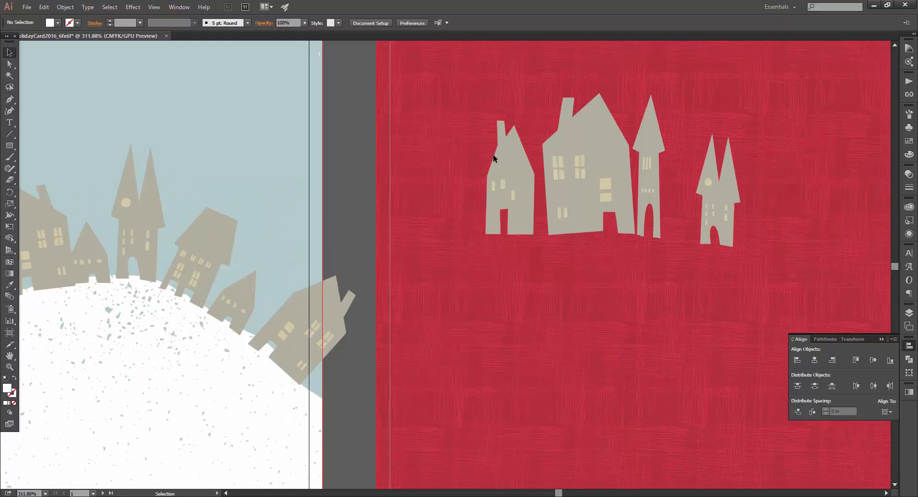
pyautogui.moveTo(492, 154); pyautogui.dragTo(785, 245)
pyautogui.press('BackSpace')
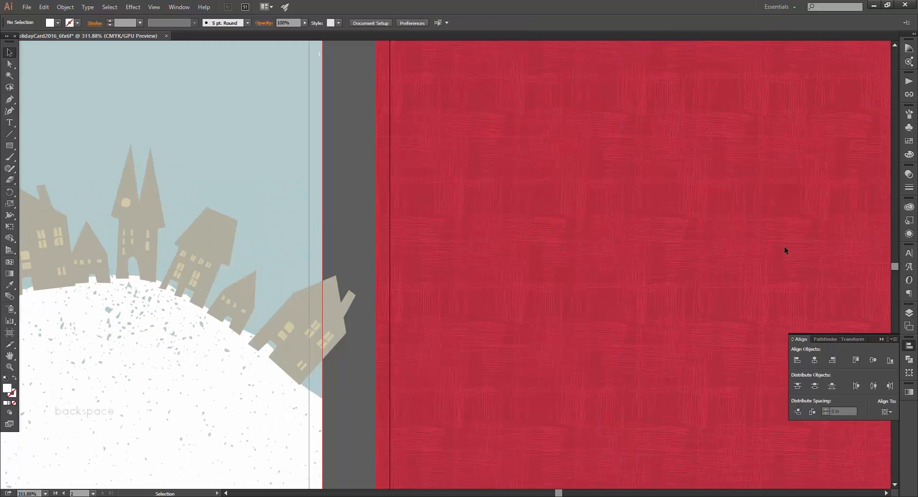
pyautogui.moveTo(305, 260); pyautogui.dragTo(557, 271)
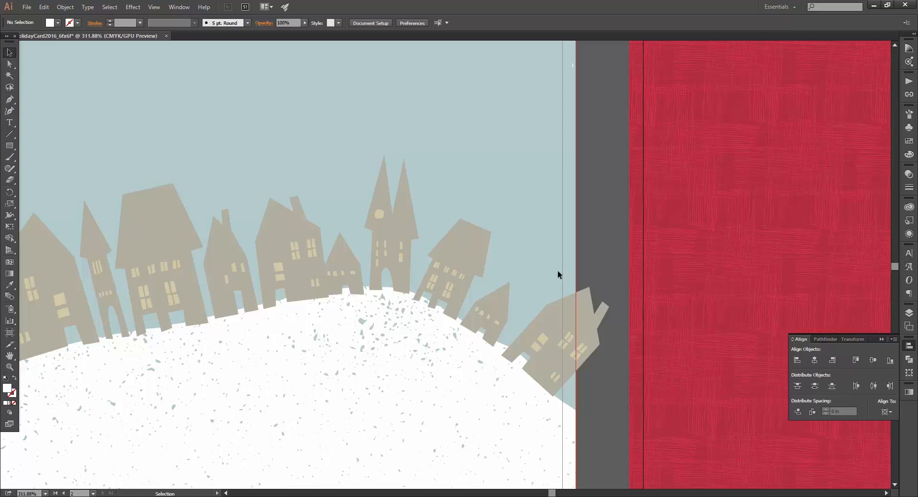
# Select all the houses along the snow mound on the blue artboard and group them
pyautogui.hotkey('ctrl', '0')
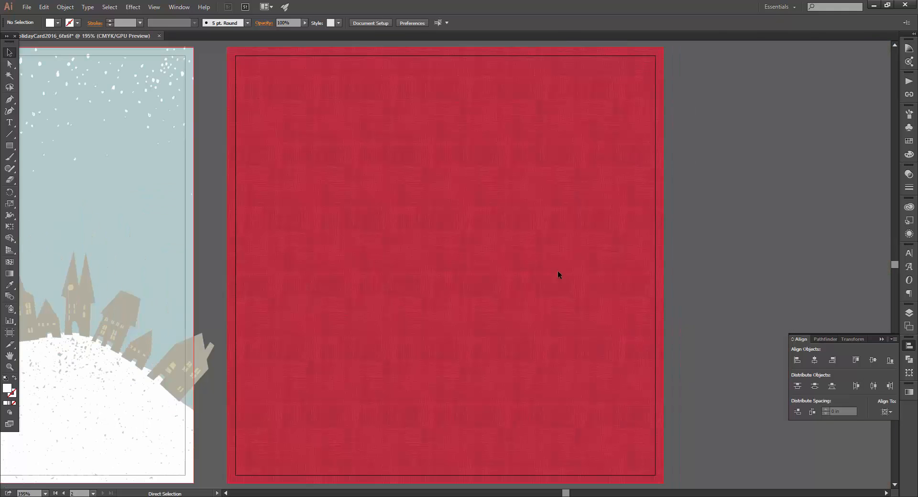
pyautogui.moveTo(243, 265); pyautogui.dragTo(610, 219)
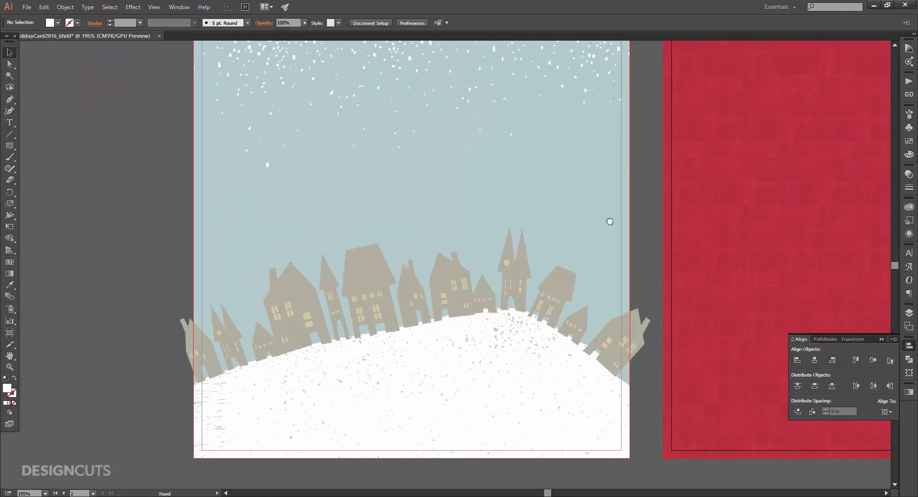
pyautogui.click(197, 360)
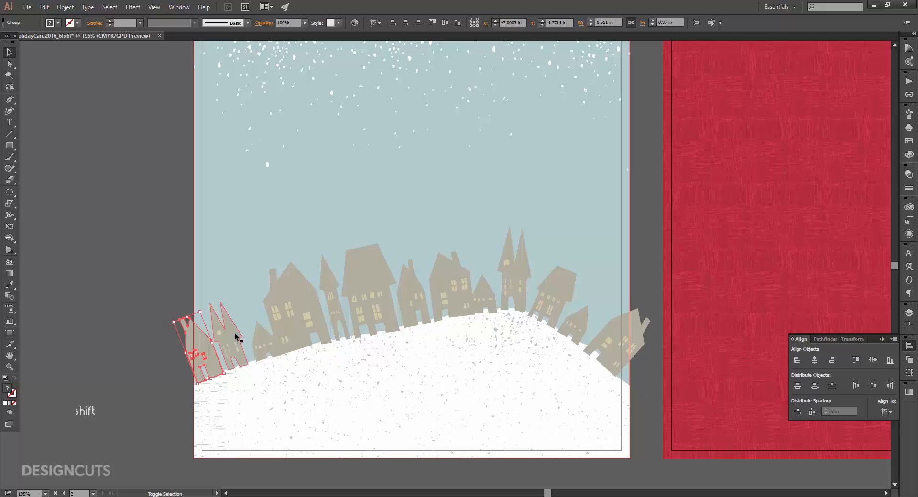
pyautogui.keyDown('shift'); pyautogui.click(237, 337); pyautogui.keyUp('shift')
pyautogui.keyDown('shift'); pyautogui.click(258, 334); pyautogui.keyUp('shift')
pyautogui.keyDown('shift'); pyautogui.click(285, 320); pyautogui.keyUp('shift')
pyautogui.keyDown('shift'); pyautogui.click(335, 311); pyautogui.keyUp('shift')
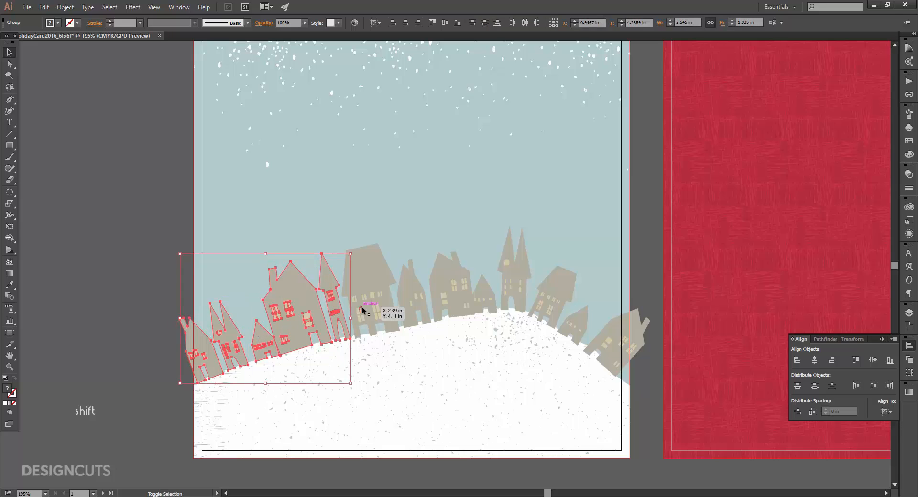
pyautogui.keyDown('shift'); pyautogui.click(373, 308); pyautogui.keyUp('shift')
pyautogui.keyDown('shift'); pyautogui.click(411, 311); pyautogui.keyUp('shift')
pyautogui.keyDown('shift'); pyautogui.click(449, 306); pyautogui.keyUp('shift')
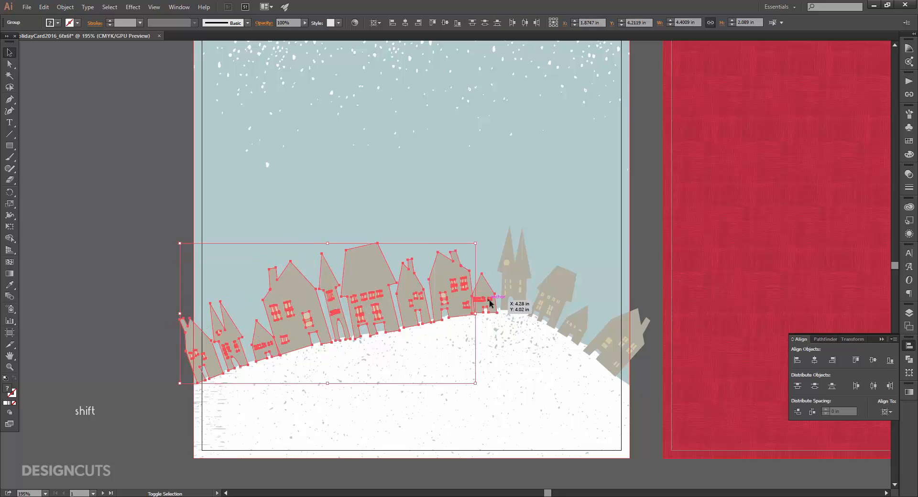
pyautogui.keyDown('shift'); pyautogui.click(488, 301); pyautogui.keyUp('shift')
pyautogui.keyDown('shift'); pyautogui.click(521, 297); pyautogui.keyUp('shift')
pyautogui.keyDown('shift'); pyautogui.click(542, 300); pyautogui.keyUp('shift')
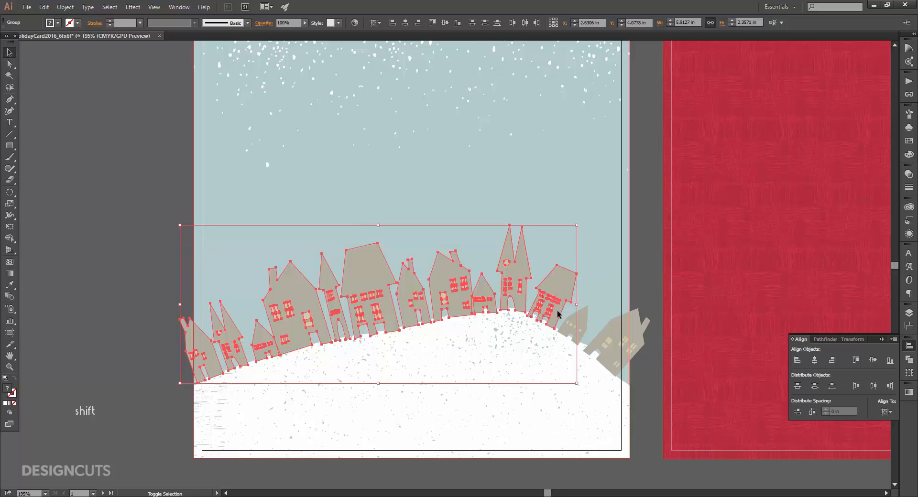
pyautogui.keyDown('shift'); pyautogui.click(578, 324); pyautogui.keyUp('shift')
pyautogui.keyDown('shift'); pyautogui.click(608, 341); pyautogui.keyUp('shift')
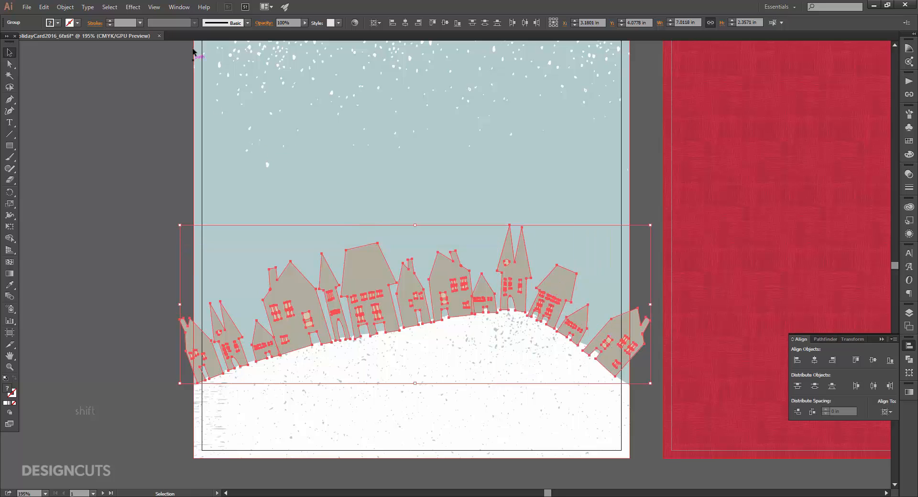
pyautogui.click(66, 7)
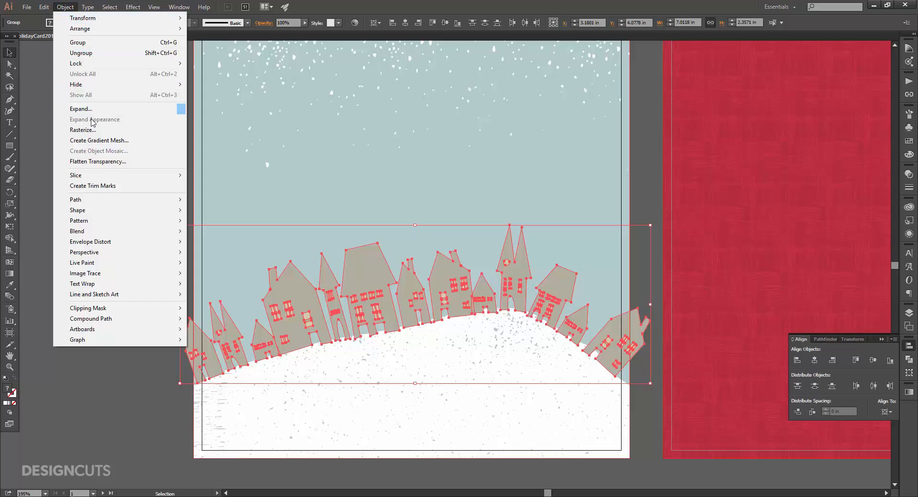
pyautogui.click(90, 42)
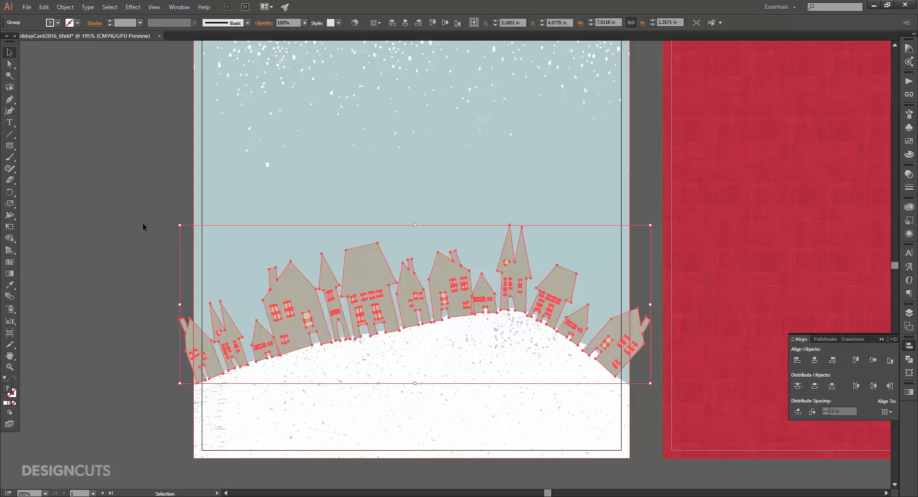
# Send the grouped houses backward so their bases tuck behind the snow mound, and deselect
pyautogui.click(72, 8)
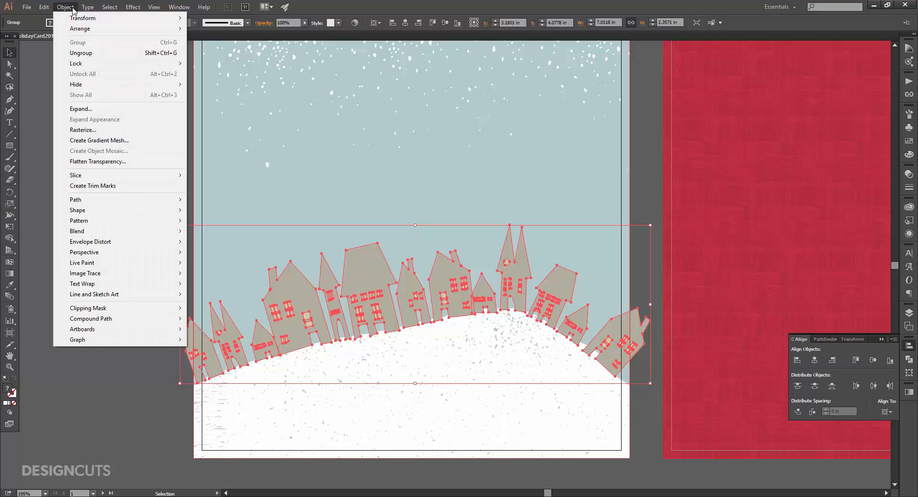
pyautogui.moveTo(78, 30)
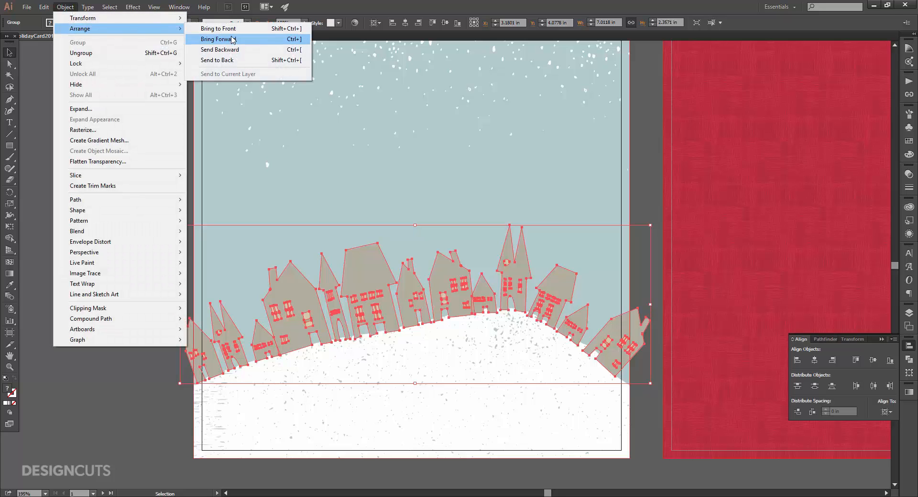
pyautogui.click(225, 50)
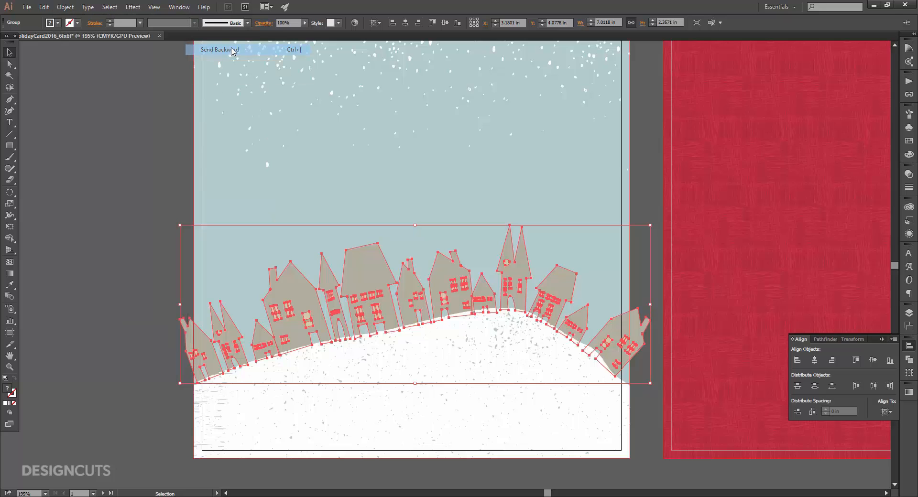
pyautogui.click(176, 161)
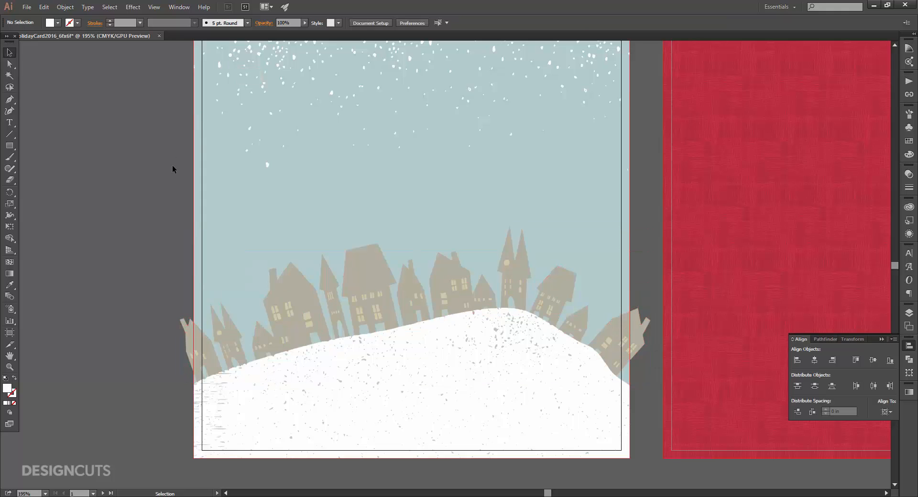
# Switch to File Explorer and open the Bunnies+Mice file from the Holiday Christmas Bundle's Characters folder
pyautogui.hotkey('alt', 'Tab')
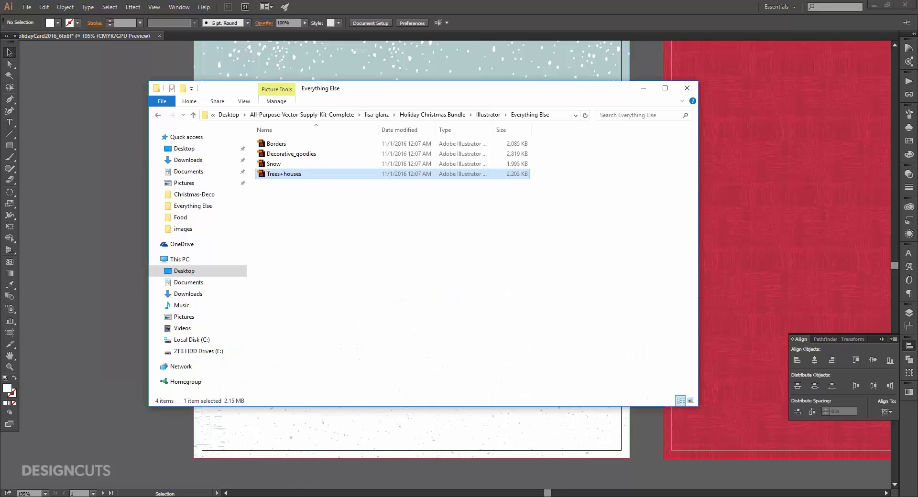
pyautogui.click(158, 115)
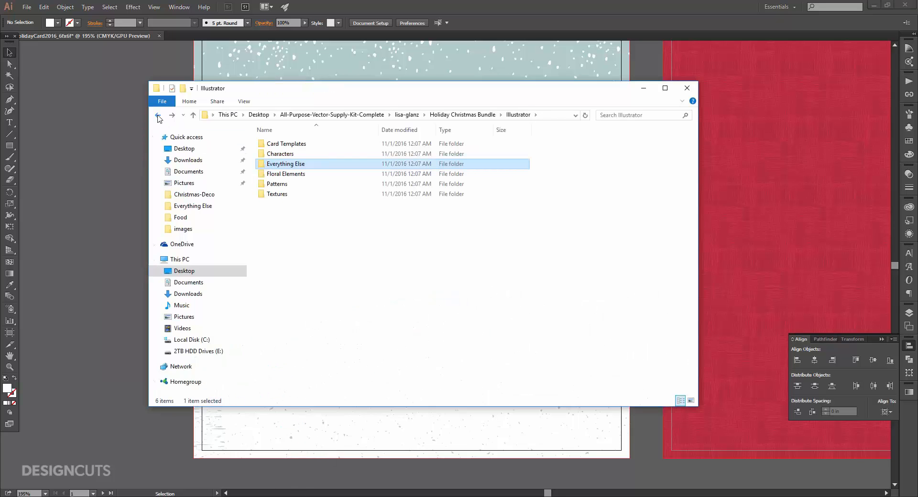
pyautogui.doubleClick(269, 154)
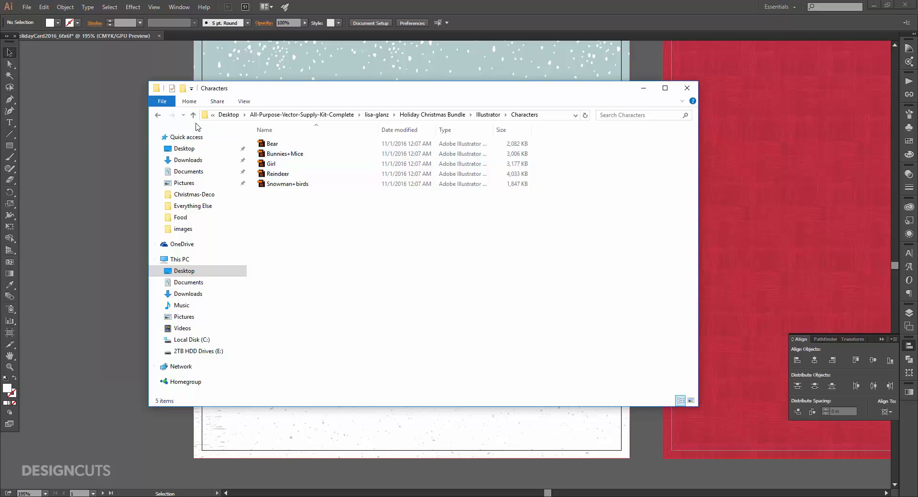
pyautogui.doubleClick(285, 154)
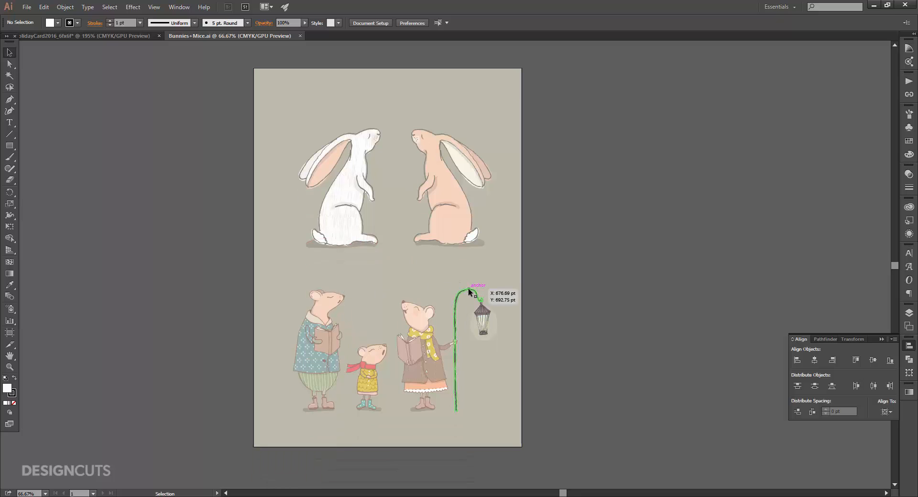
# Move the lamp post off the artboard onto the empty canvas and delete the mouse's paw gripping its pole
pyautogui.moveTo(469, 288); pyautogui.dragTo(561, 275)
pyautogui.press('z')
pyautogui.moveTo(526, 298); pyautogui.dragTo(733, 444)
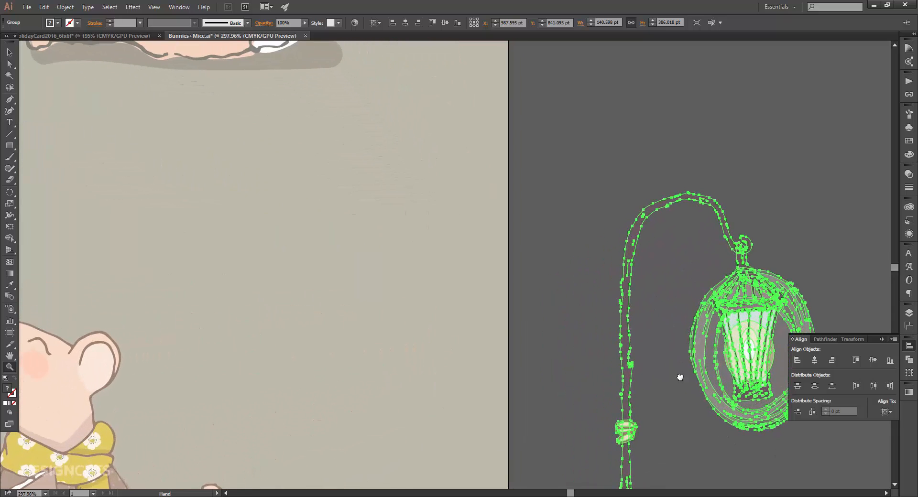
pyautogui.moveTo(678, 374); pyautogui.dragTo(376, 257)
pyautogui.click(10, 64)
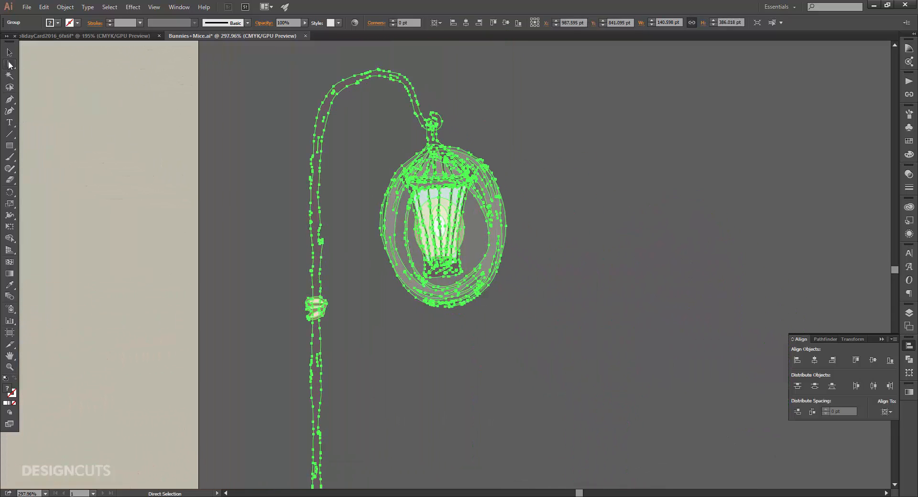
pyautogui.moveTo(10, 65); pyautogui.dragTo(41, 74)
pyautogui.click(245, 240)
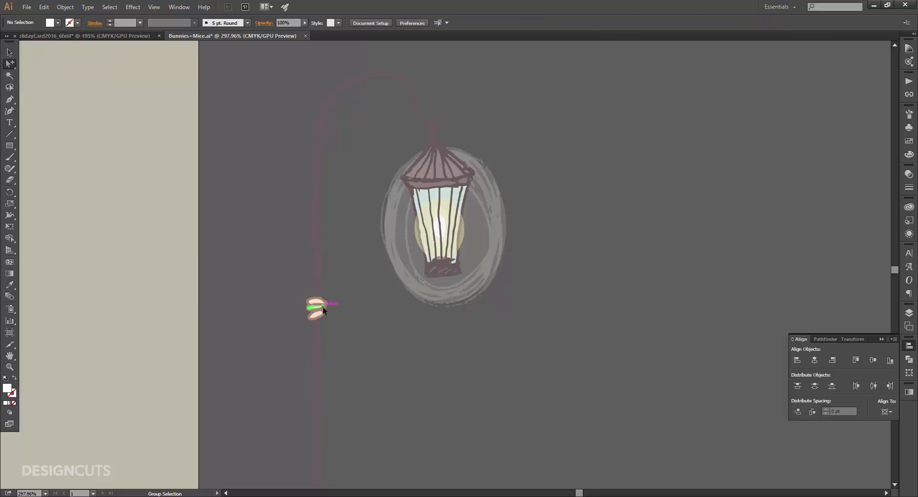
pyautogui.click(323, 308)
pyautogui.press('Delete')
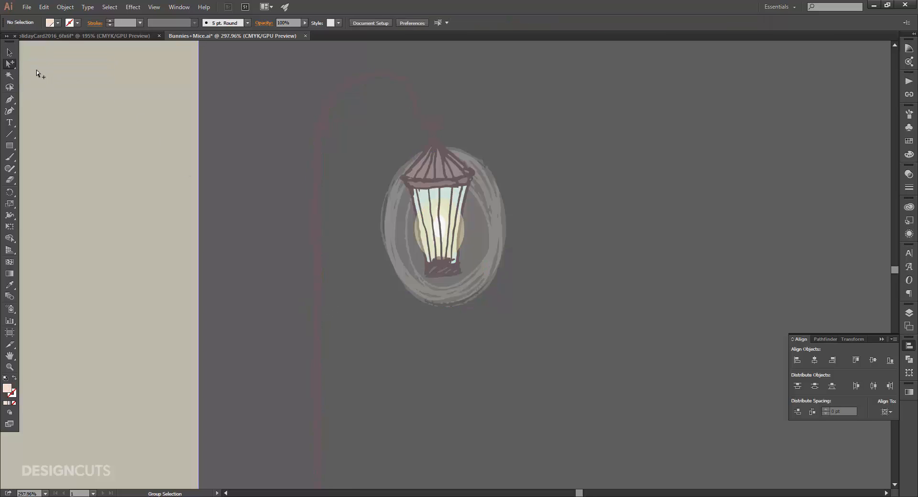
# Copy the cleaned-up lamp post into the HolidayCard2016 document over the village scene
pyautogui.click(9, 53)
pyautogui.hotkey('ctrl', '0')
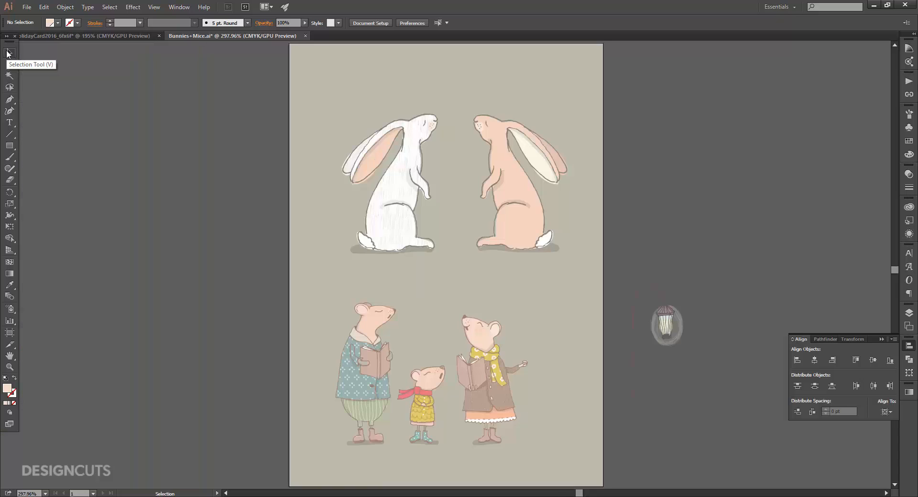
pyautogui.keyDown('ctrl'); pyautogui.click(673, 330); pyautogui.keyUp('ctrl')
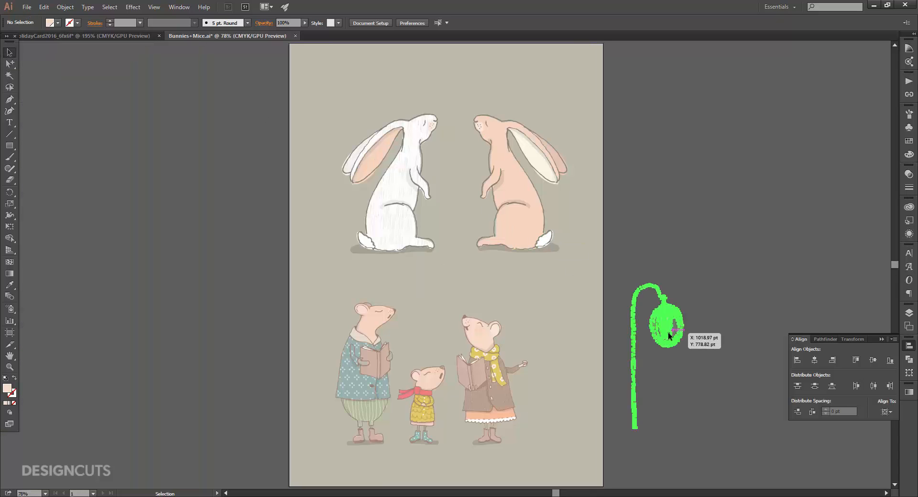
pyautogui.click(106, 36)
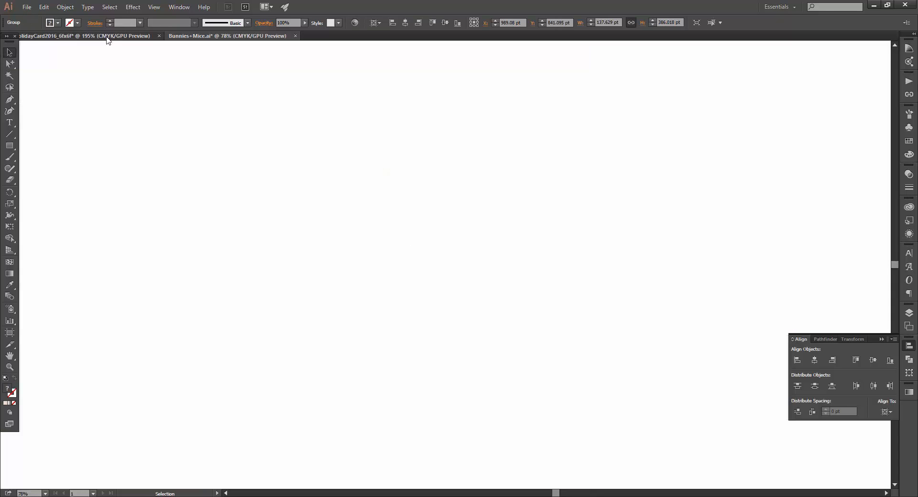
pyautogui.hotkey('ctrl', 'v')
pyautogui.moveTo(473, 103); pyautogui.dragTo(511, 132)
pyautogui.hotkey('ctrl', '-')
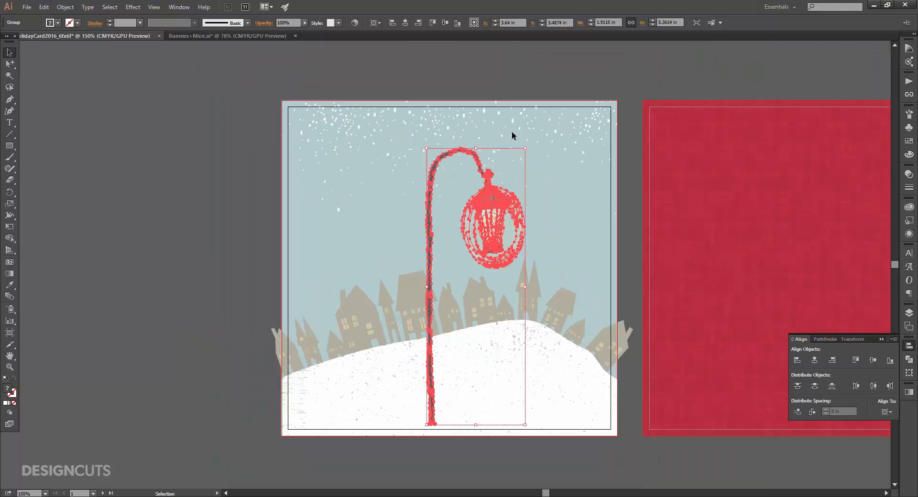
# Rotate the lamp post slightly counterclockwise and place it near the blue artboard's left edge with its base in the snow
pyautogui.click(65, 7)
pyautogui.moveTo(101, 18)
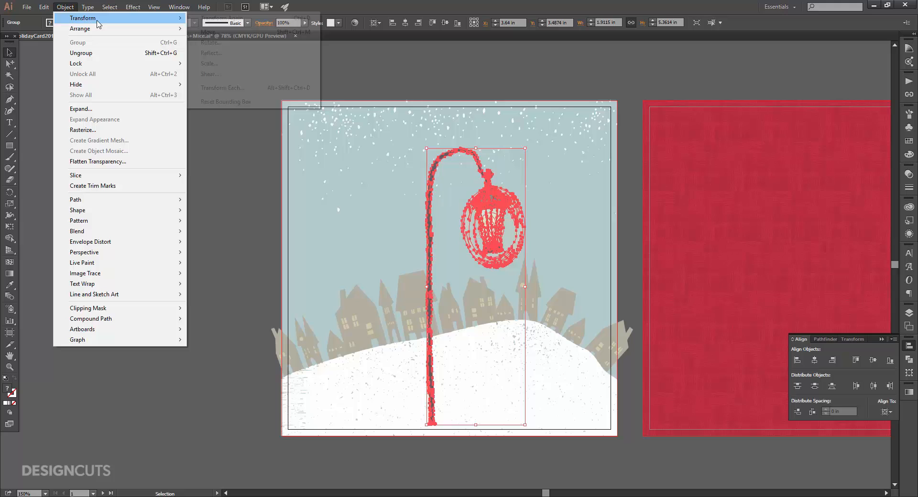
pyautogui.click(232, 45)
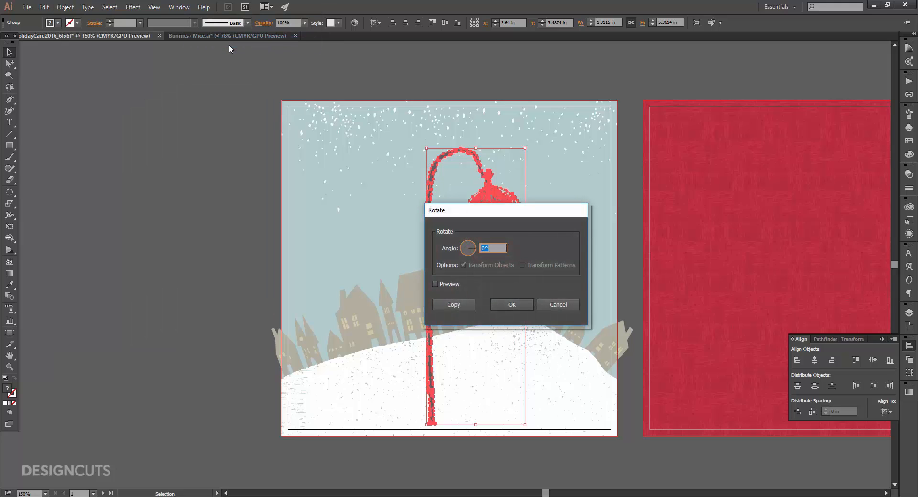
pyautogui.click(510, 303)
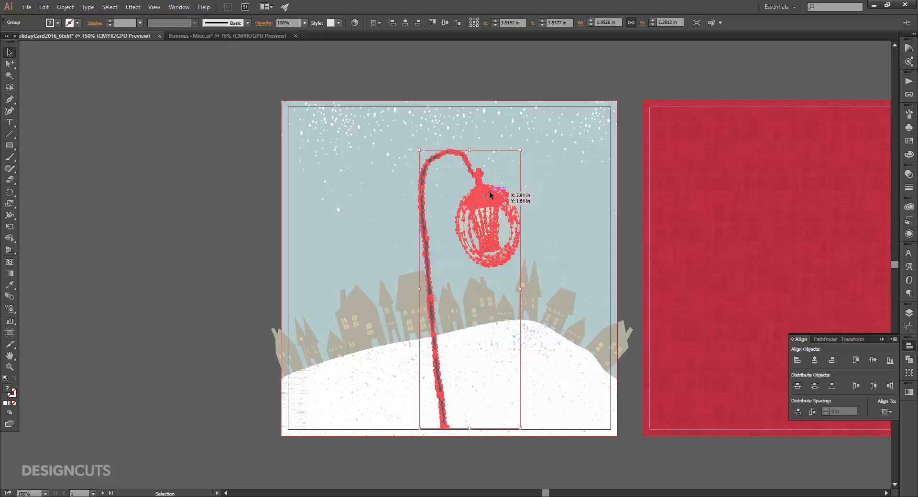
pyautogui.moveTo(489, 191); pyautogui.dragTo(367, 160)
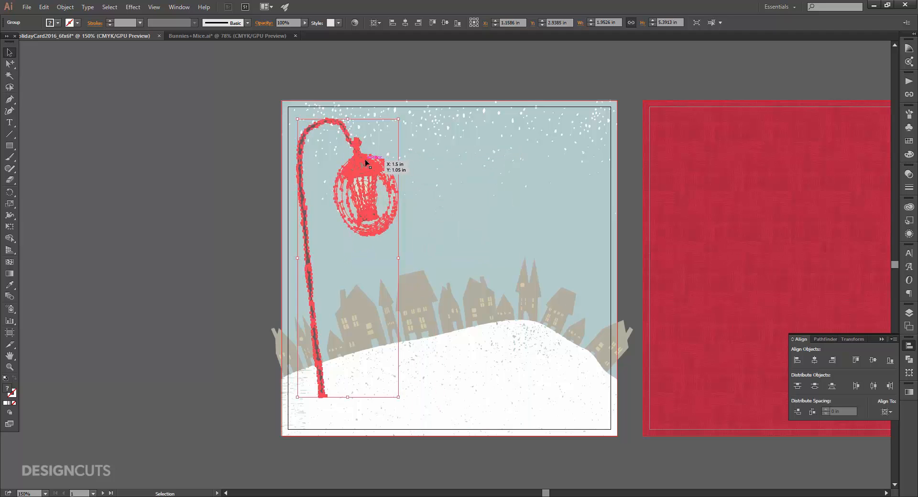
pyautogui.moveTo(366, 163); pyautogui.dragTo(364, 172)
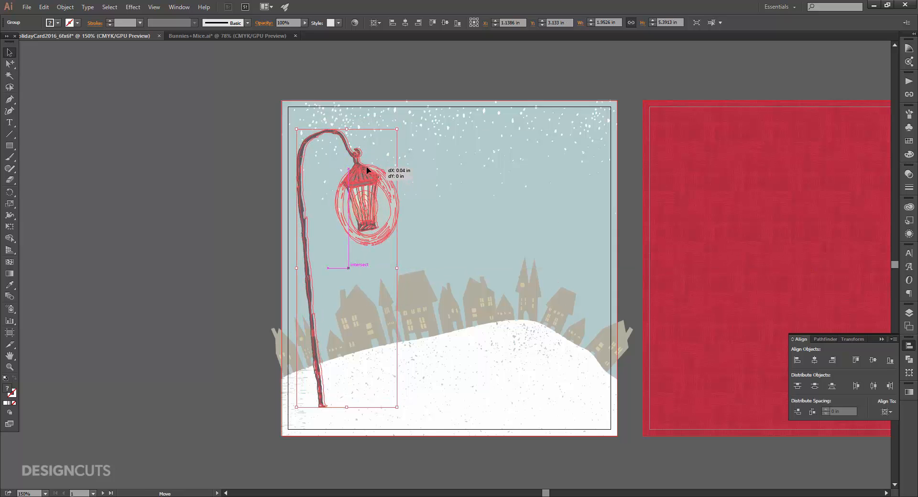
# Copy the small singing mouse with its ground shadow from Bunnies+Mice and close that file without saving
pyautogui.click(208, 35)
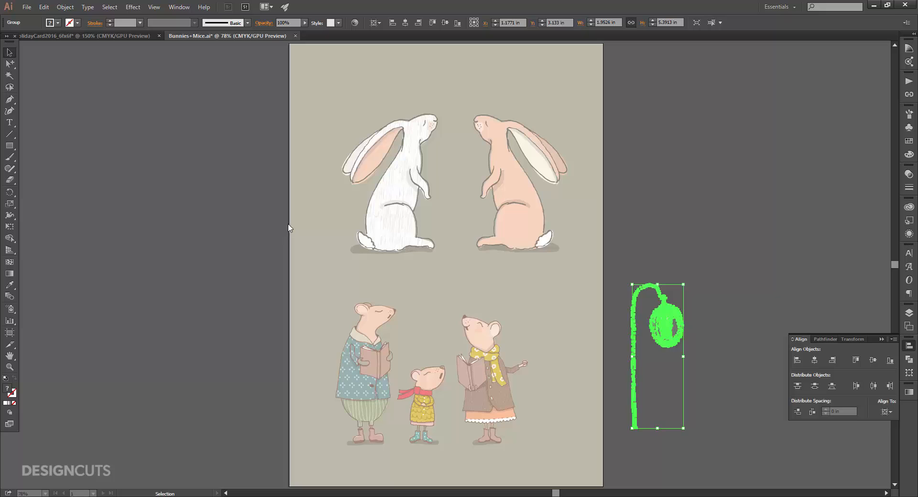
pyautogui.click(399, 388)
pyautogui.click(418, 383)
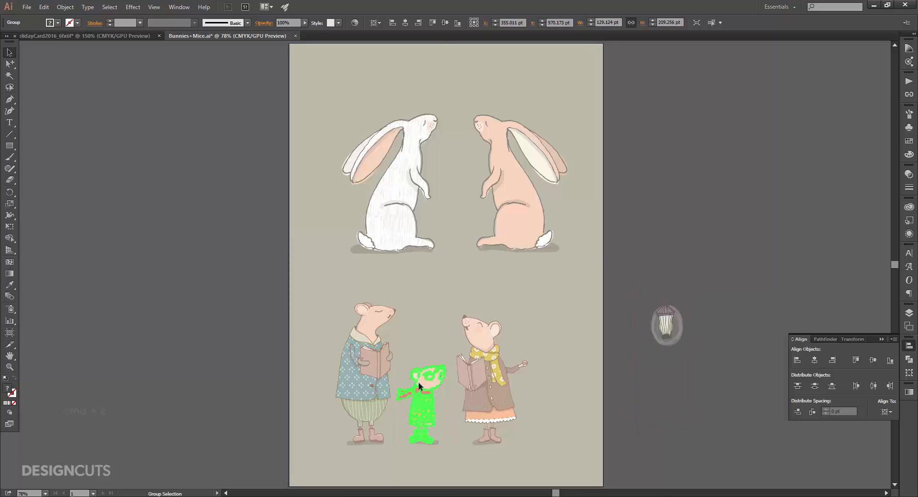
pyautogui.hotkey('ctrl', 'c')
pyautogui.keyDown('shift'); pyautogui.click(435, 443); pyautogui.keyUp('shift')
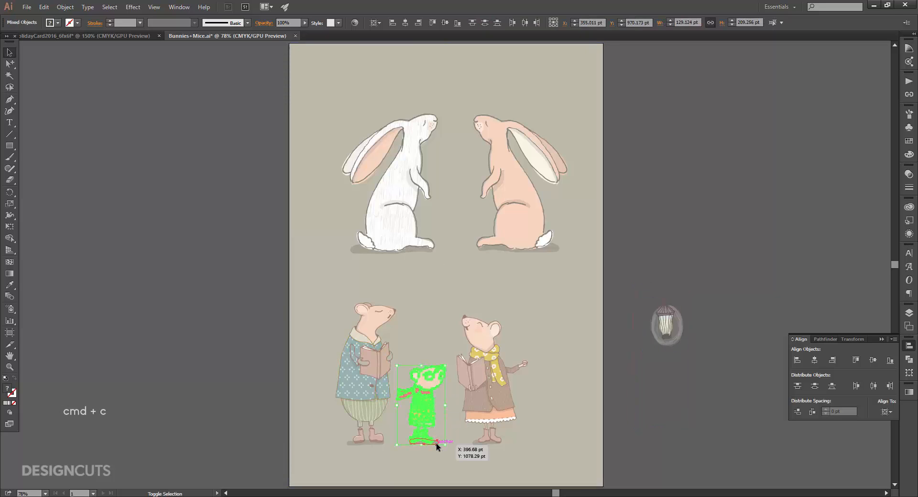
pyautogui.hotkey('ctrl', 'w')
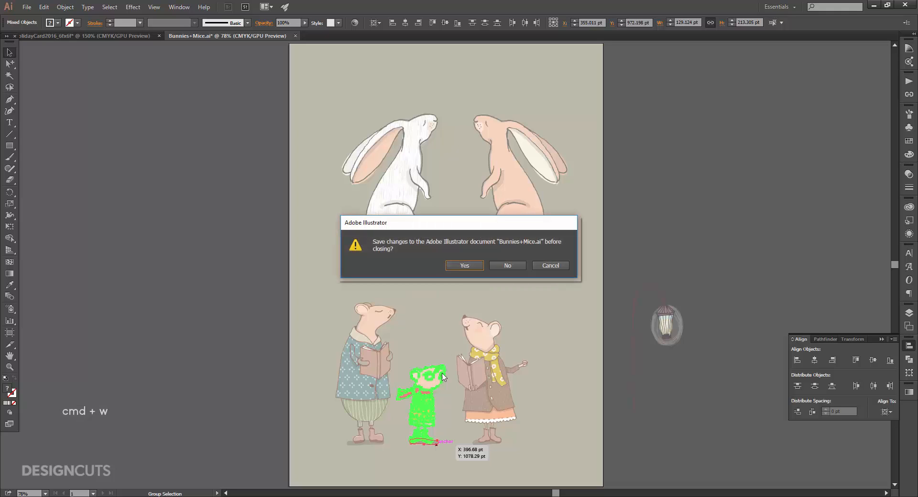
pyautogui.click(520, 265)
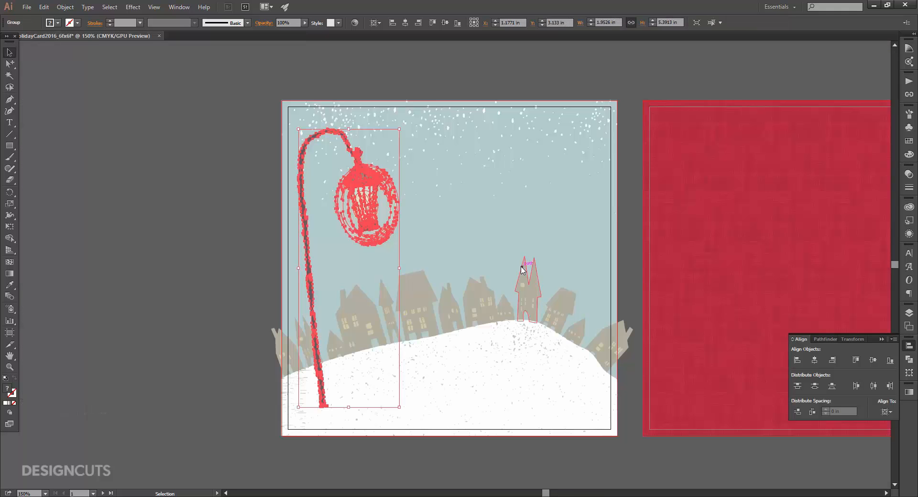
# Paste the singing mouse into the village scene and place it under the lantern with its feet on the snow
pyautogui.hotkey('ctrl', 'v')
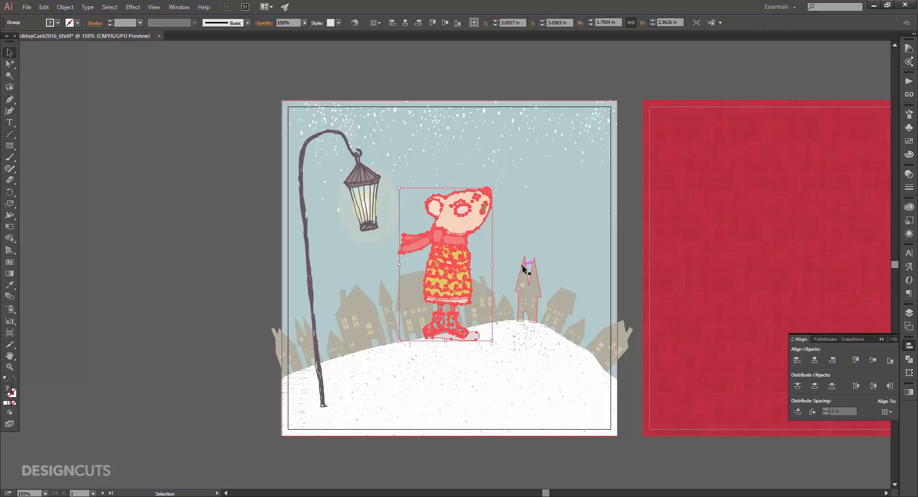
pyautogui.moveTo(484, 198); pyautogui.dragTo(384, 273)
pyautogui.click(173, 264)
pyautogui.moveTo(397, 291); pyautogui.dragTo(396, 293)
pyautogui.click(219, 280)
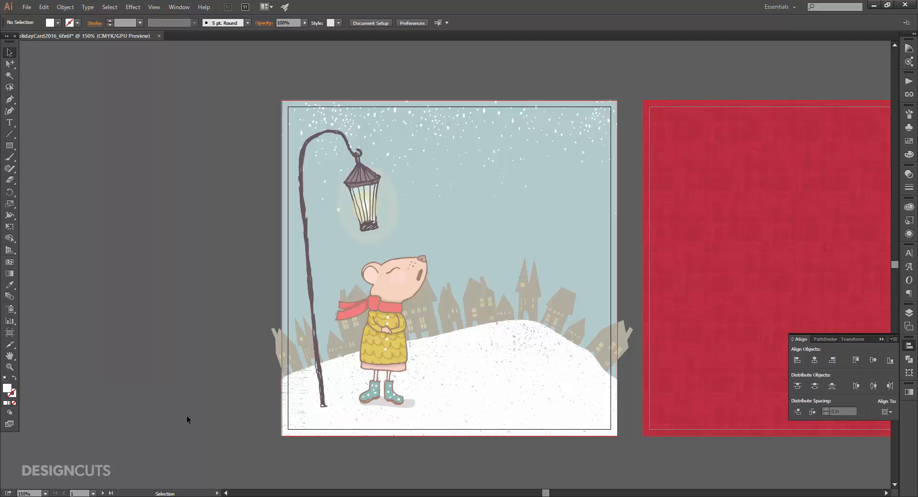
# Open the Illustrator file scallop-frames from the supply kit's summit-avenue > Ornate Decorative Frames folder
pyautogui.click(252, 496)
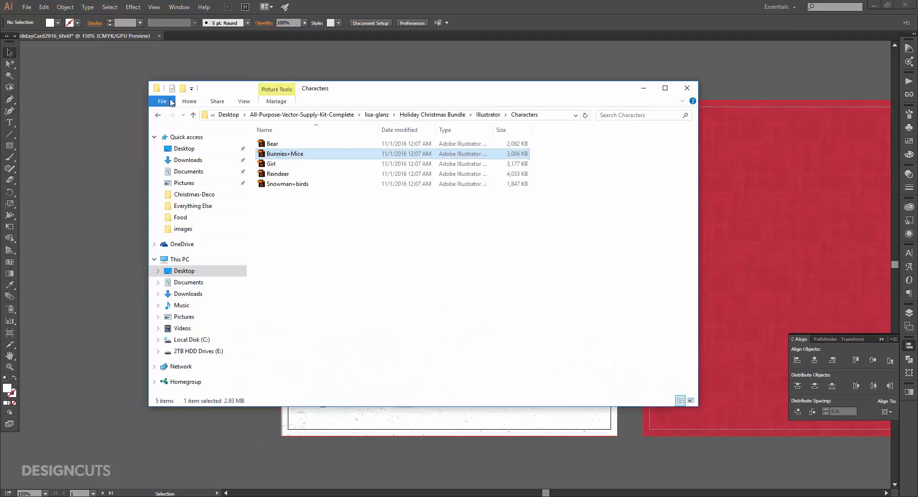
pyautogui.click(158, 116)
pyautogui.click(158, 116)
pyautogui.click(157, 116)
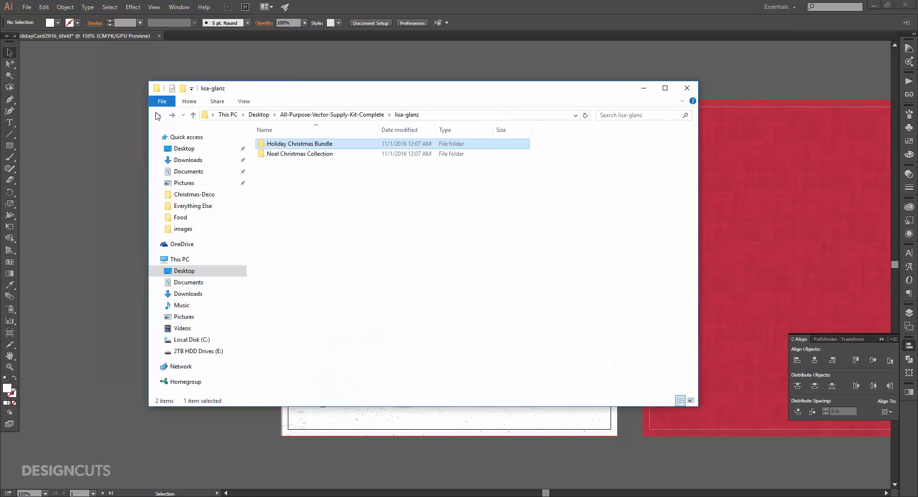
pyautogui.click(158, 115)
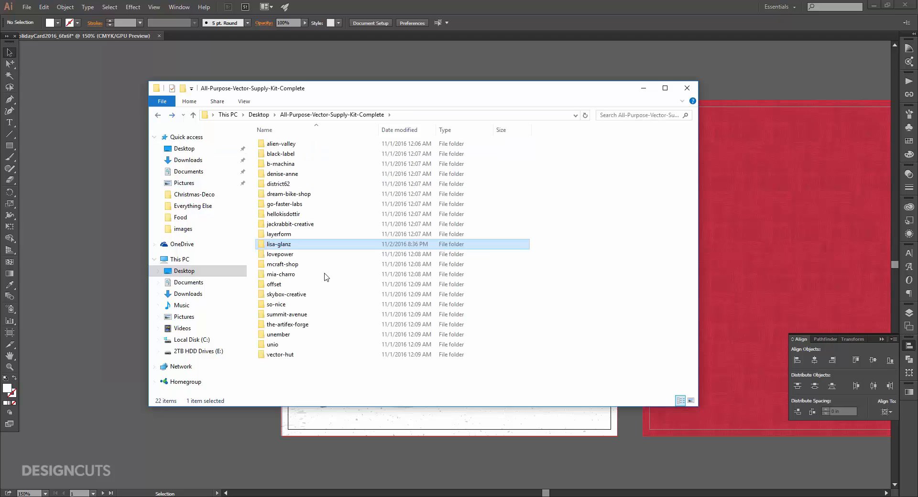
pyautogui.doubleClick(301, 314)
pyautogui.doubleClick(284, 144)
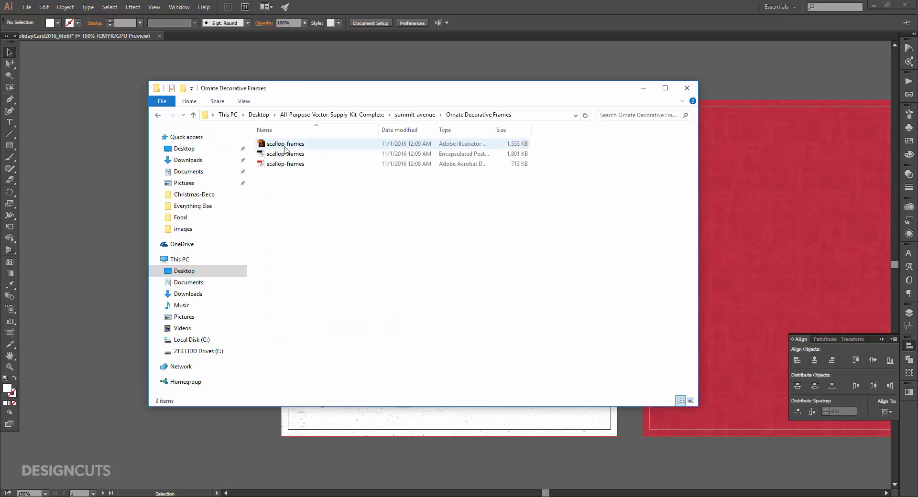
pyautogui.doubleClick(284, 145)
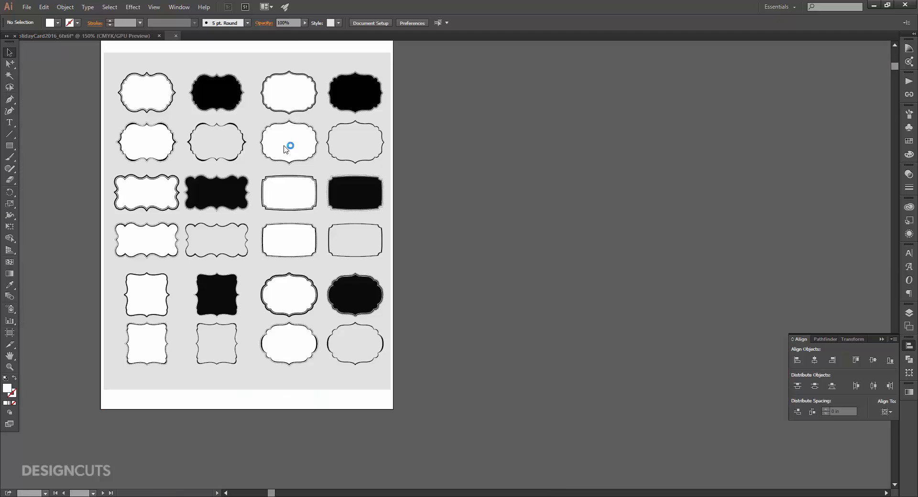
# Copy the square frame with the dotted outline without its grey backdrop, and close scallop-frames without saving
pyautogui.click(112, 290)
pyautogui.press('Delete')
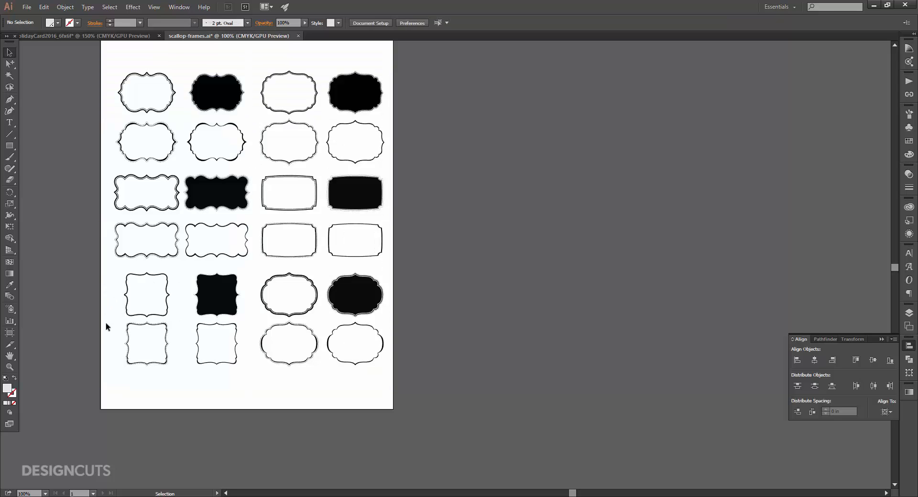
pyautogui.press('z')
pyautogui.moveTo(150, 307); pyautogui.dragTo(328, 272)
pyautogui.press('v')
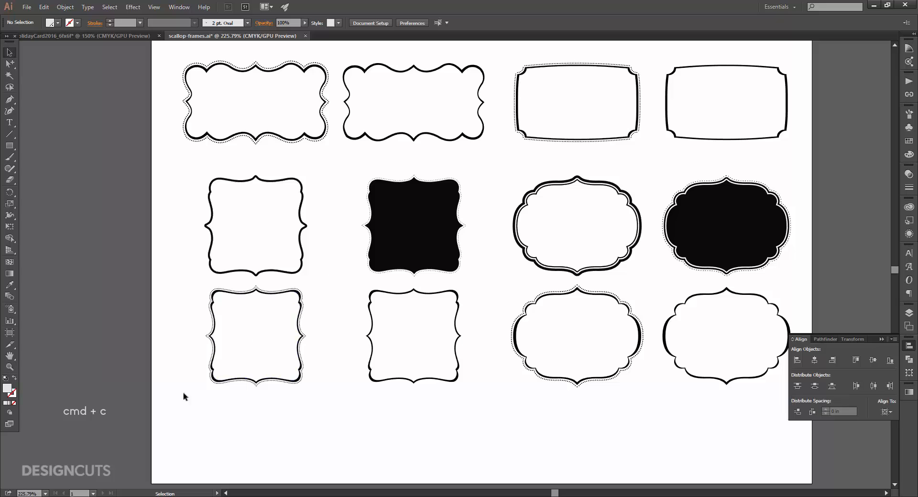
pyautogui.moveTo(182, 402); pyautogui.dragTo(314, 288)
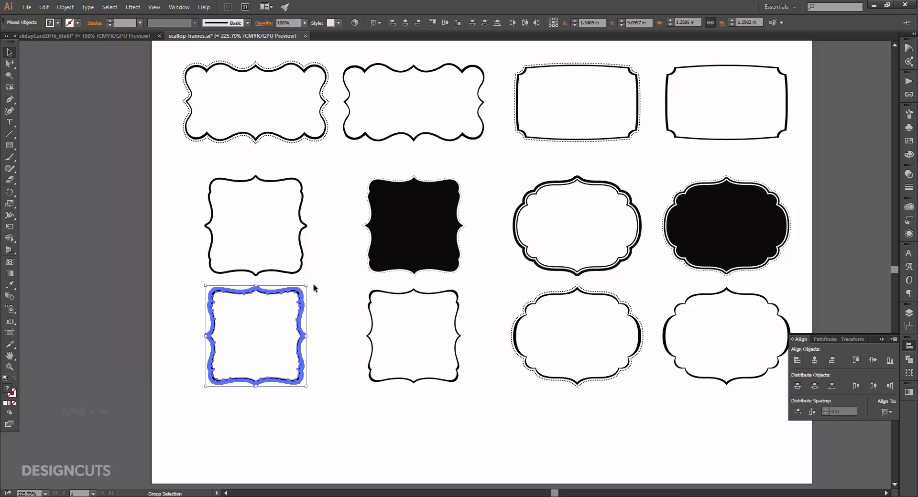
pyautogui.hotkey('ctrl', 'w')
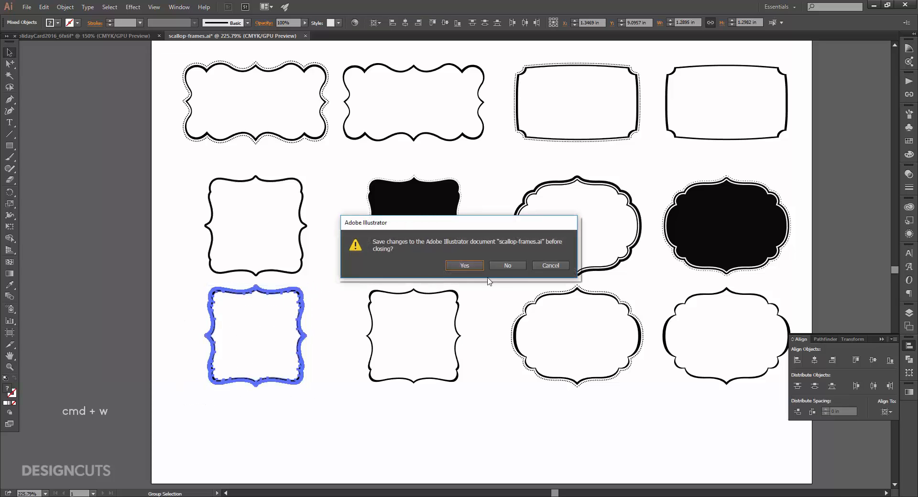
pyautogui.click(515, 267)
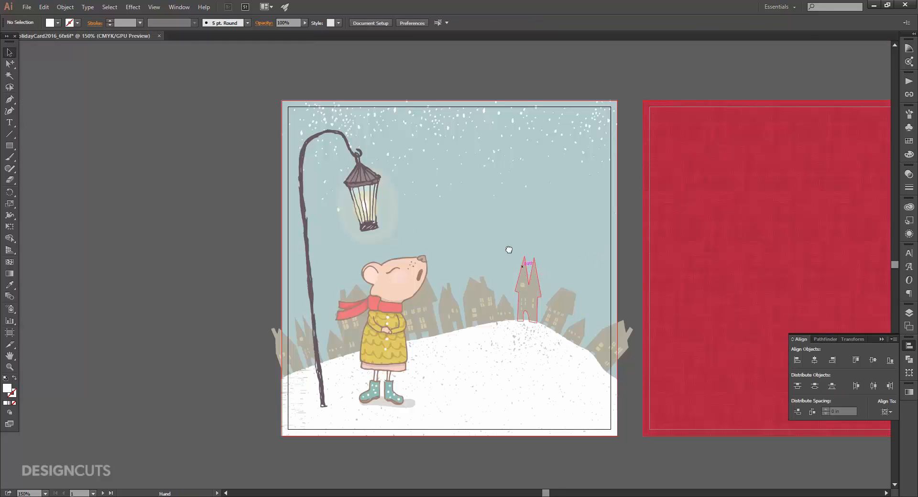
# Paste the frame centred on the red artboard, scaled proportionally to a width of 5.375 in
pyautogui.hotkey('shift', 'pagedown')
pyautogui.hotkey('ctrl', 'v')
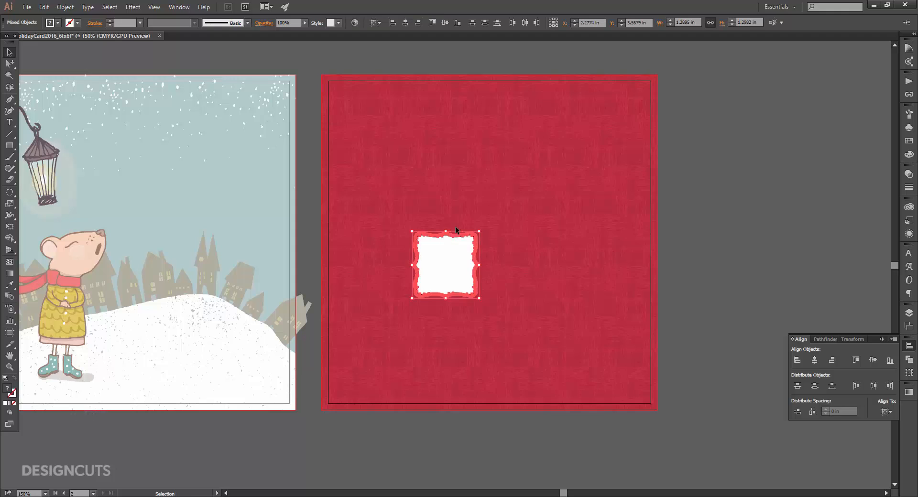
pyautogui.click(689, 22)
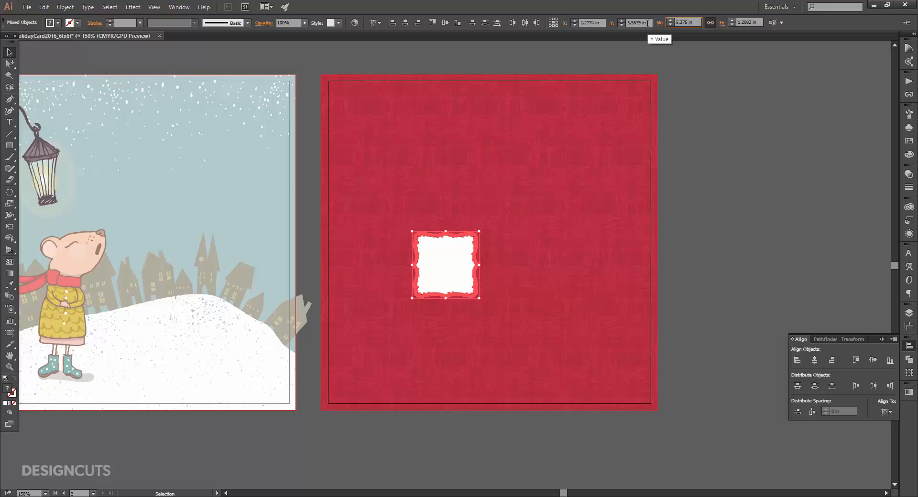
pyautogui.press('Return')
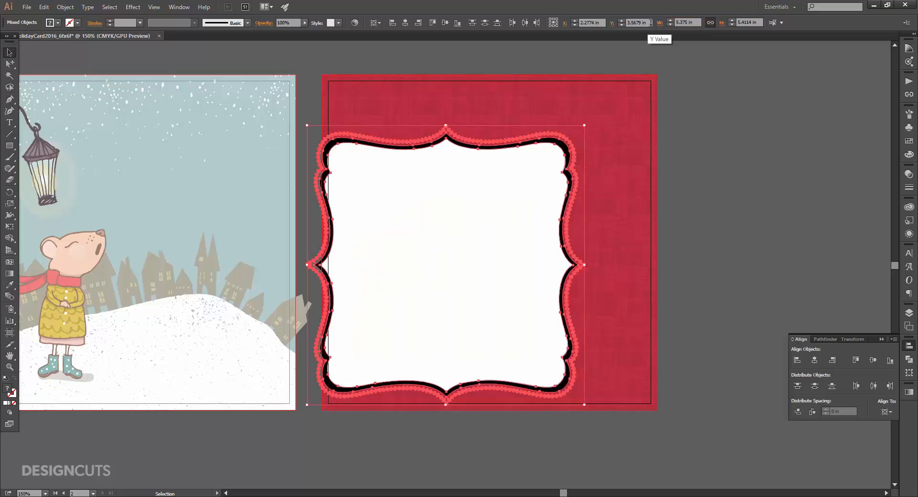
pyautogui.click(814, 359)
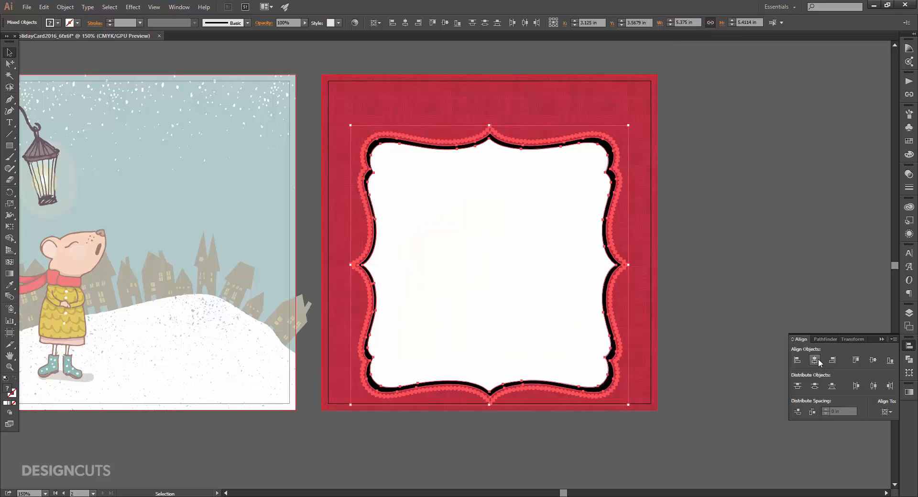
pyautogui.click(873, 360)
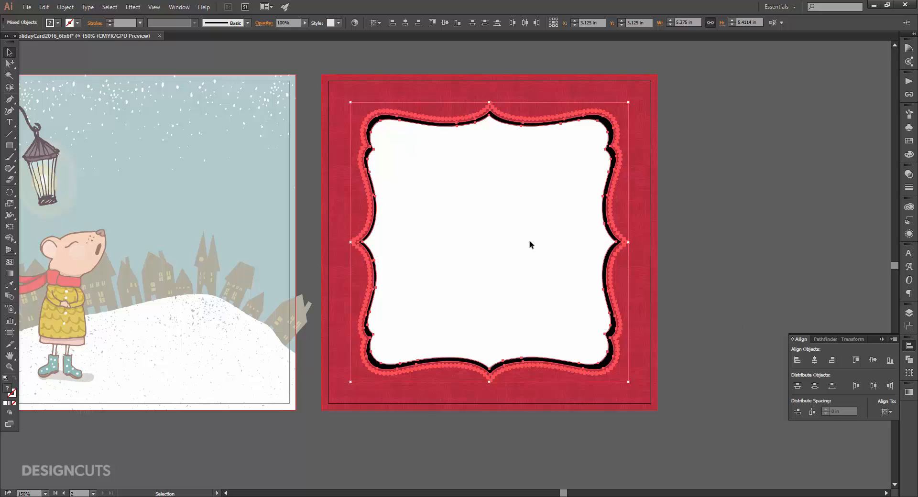
# Combine the frame's border and dots into a compound path and fill it with the gold swatch C=12 M=27 Y=75 K=8
pyautogui.hotkey('ctrl', '8')
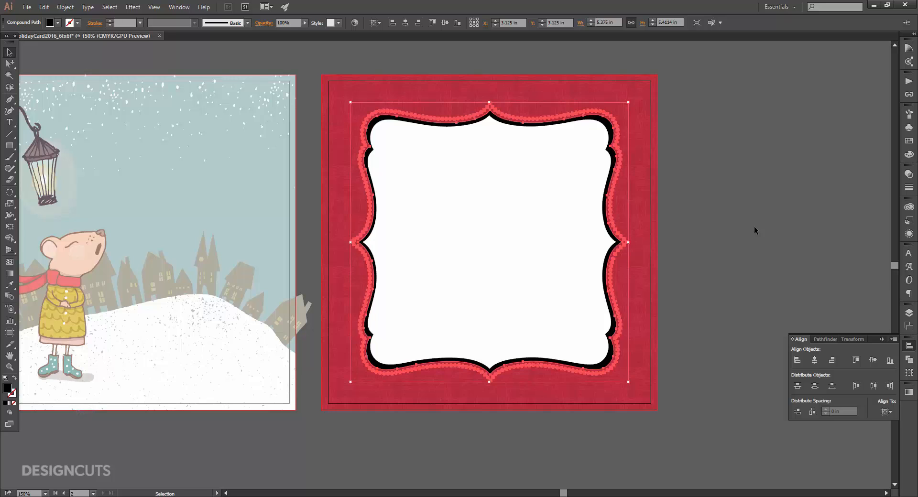
pyautogui.click(908, 141)
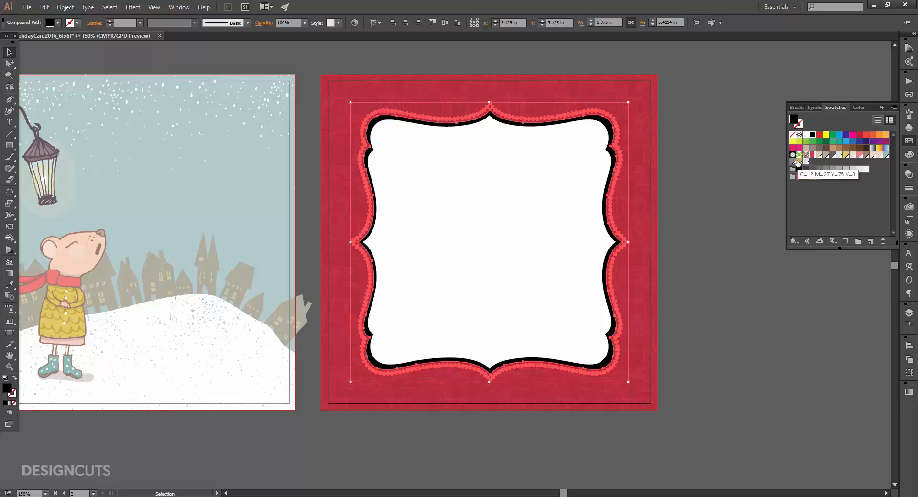
pyautogui.click(798, 161)
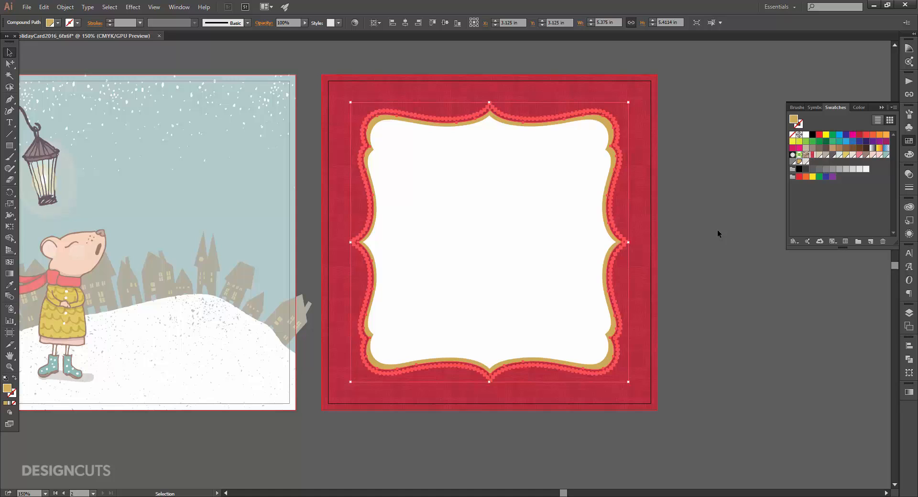
pyautogui.click(702, 242)
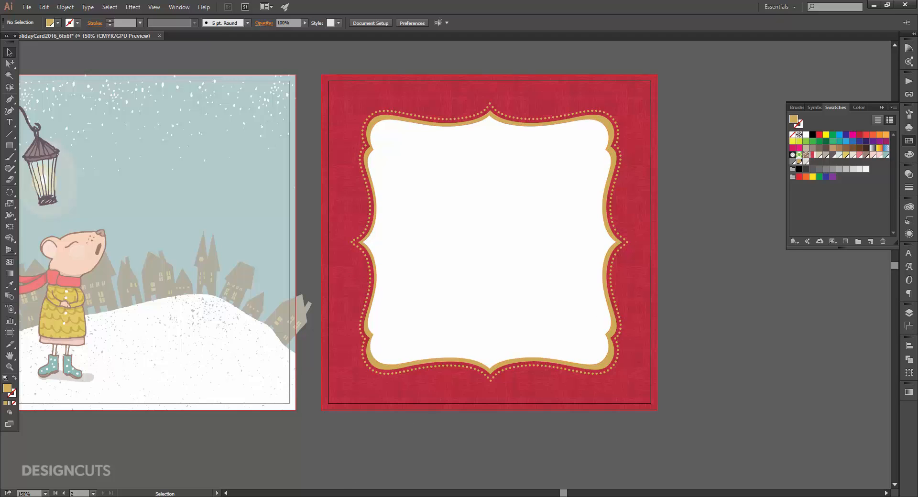
# Open ELEMENTS.ai from the supply kit's district62 > Retro Christmas Labels Vol.1 > AI folder
pyautogui.hotkey('alt', 'Tab')
pyautogui.click(158, 119)
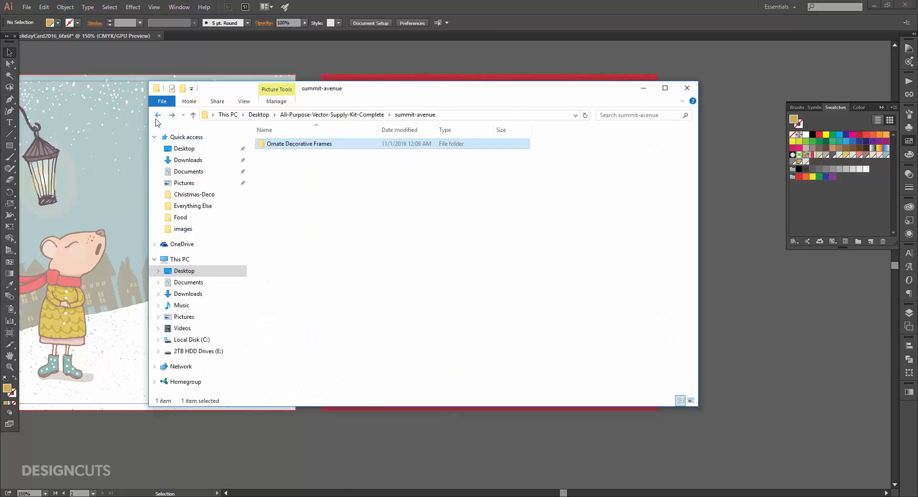
pyautogui.click(158, 119)
pyautogui.click(285, 186)
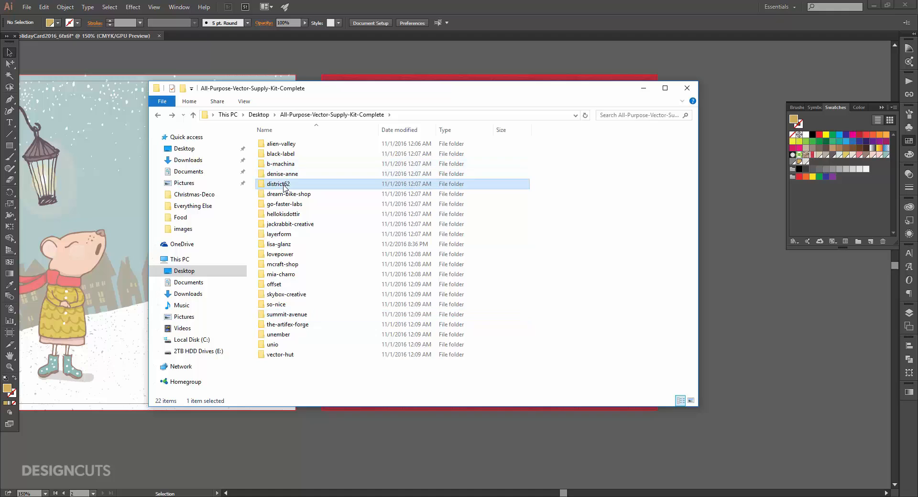
pyautogui.doubleClick(286, 185)
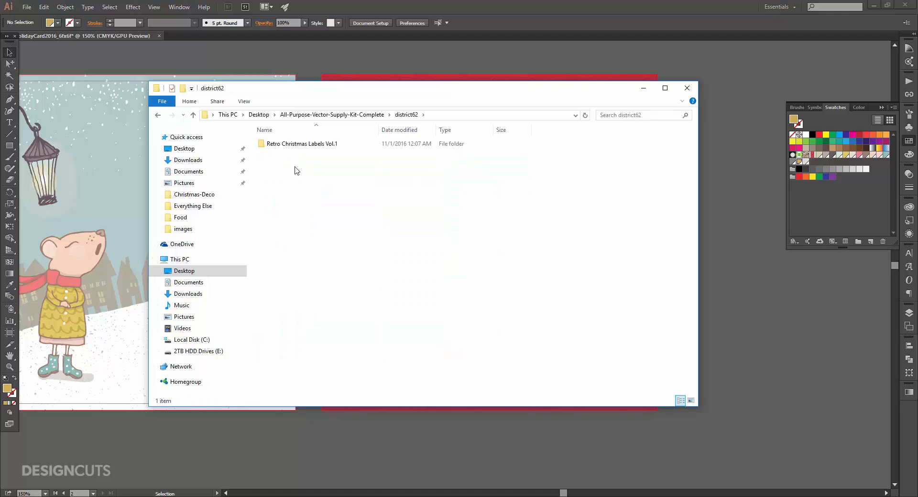
pyautogui.doubleClick(301, 144)
pyautogui.doubleClick(277, 144)
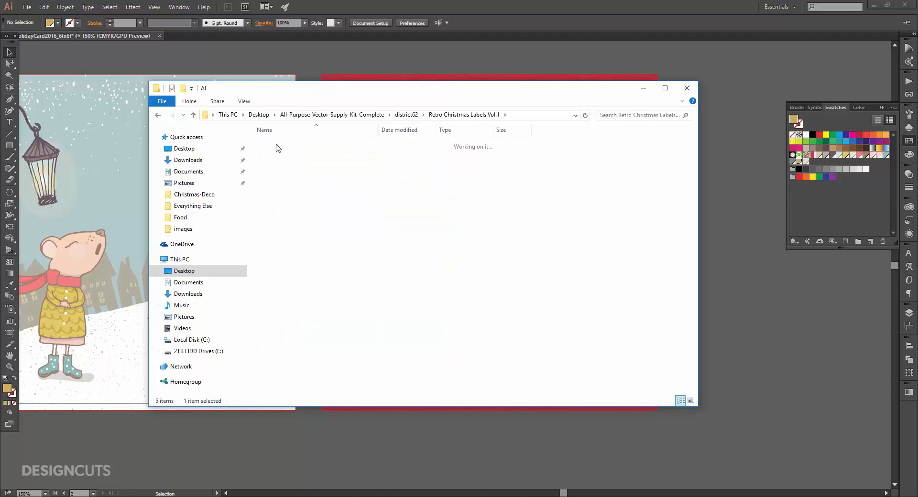
pyautogui.doubleClick(276, 154)
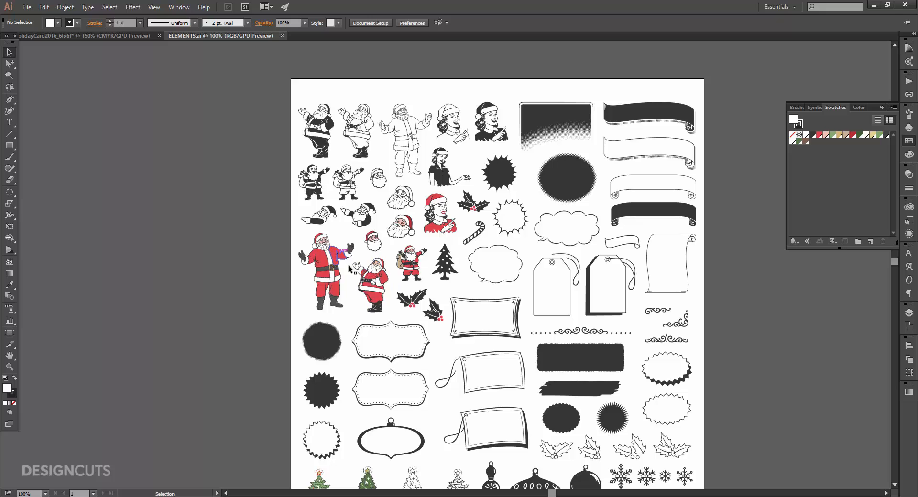
# Copy the outlined two-leaf holly sprig with berries from ELEMENTS.ai, close that file and paste the sprig inside the gold frame
pyautogui.scroll(-3, 401, 352)
pyautogui.moveTo(643, 403); pyautogui.dragTo(513, 249)
pyautogui.click(430, 263)
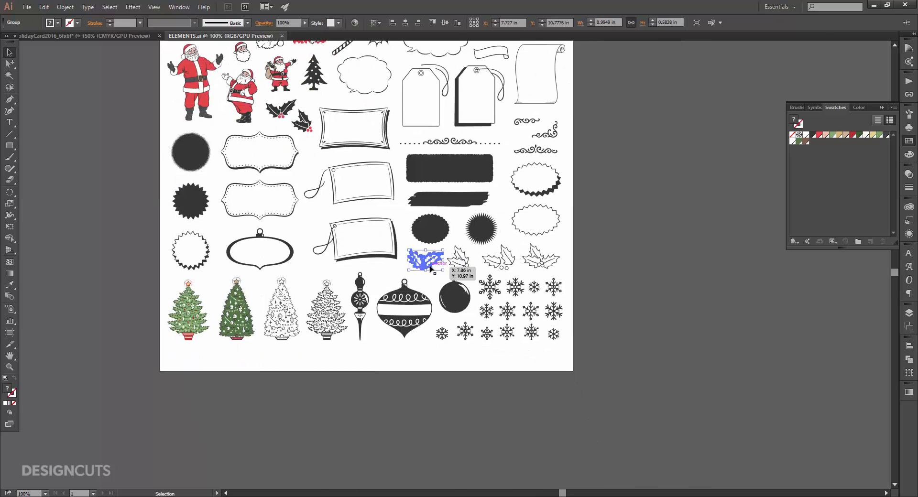
pyautogui.hotkey('ctrl', 'c')
pyautogui.hotkey('ctrl', 'w')
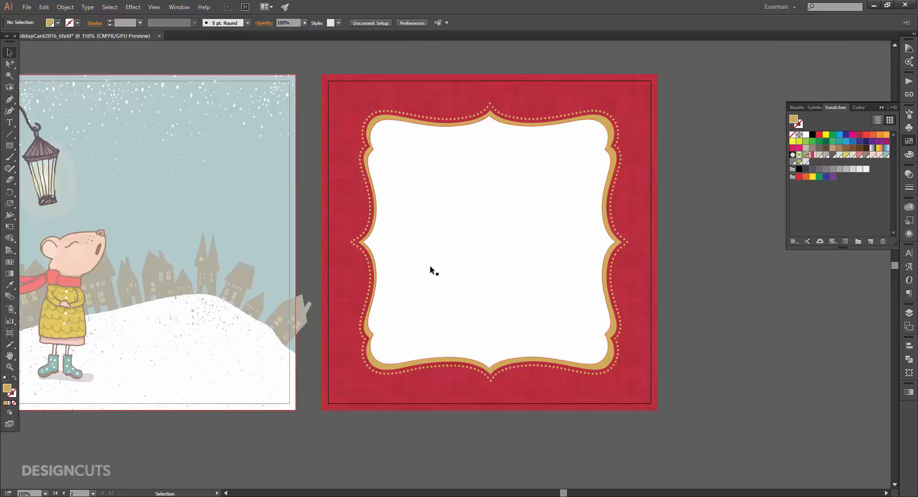
pyautogui.hotkey('ctrl', 'v')
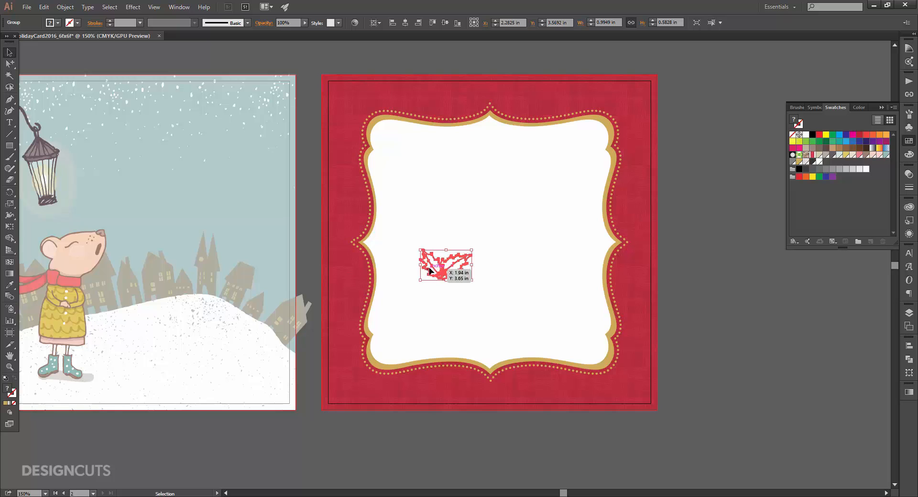
# Fill both holly leaves with the light teal swatch, leaving their outlines and the berries unchanged in the selection
pyautogui.press('z')
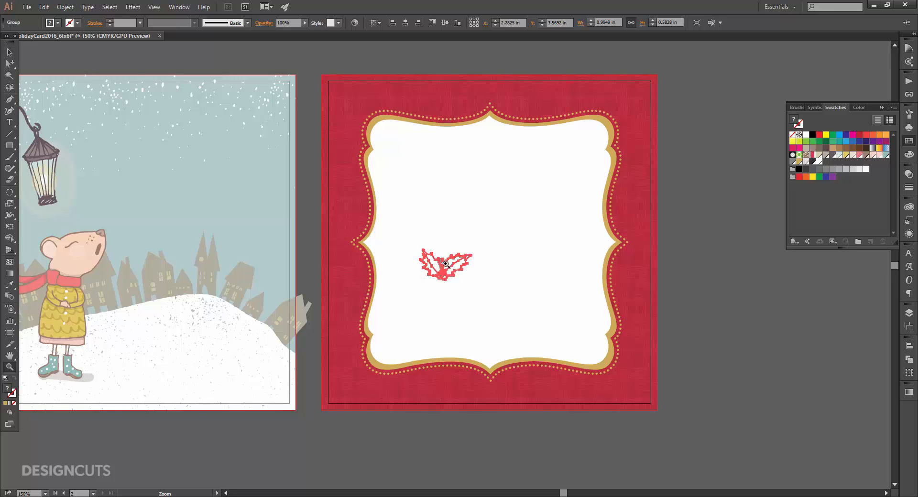
pyautogui.moveTo(442, 263); pyautogui.dragTo(669, 325)
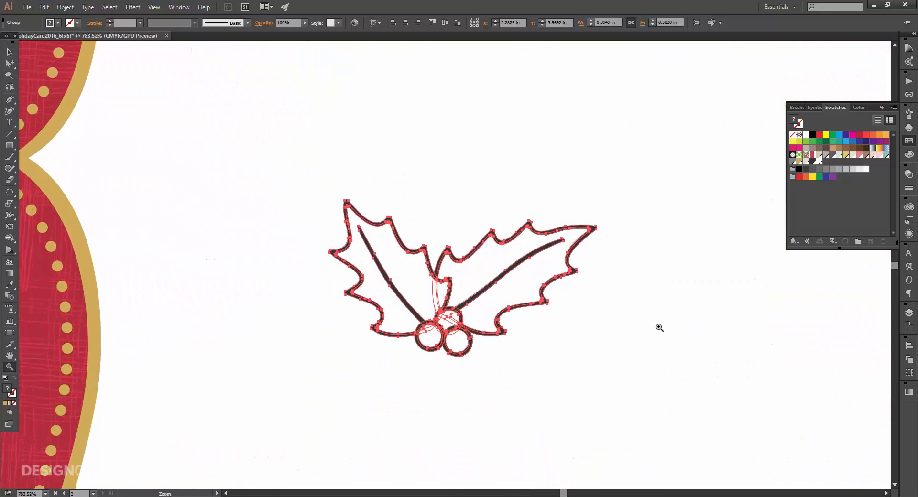
pyautogui.click(11, 67)
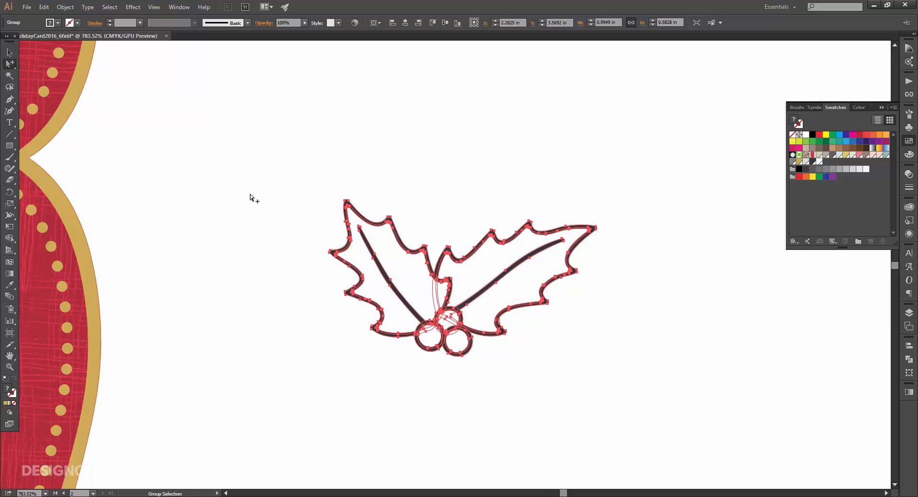
pyautogui.click(309, 194)
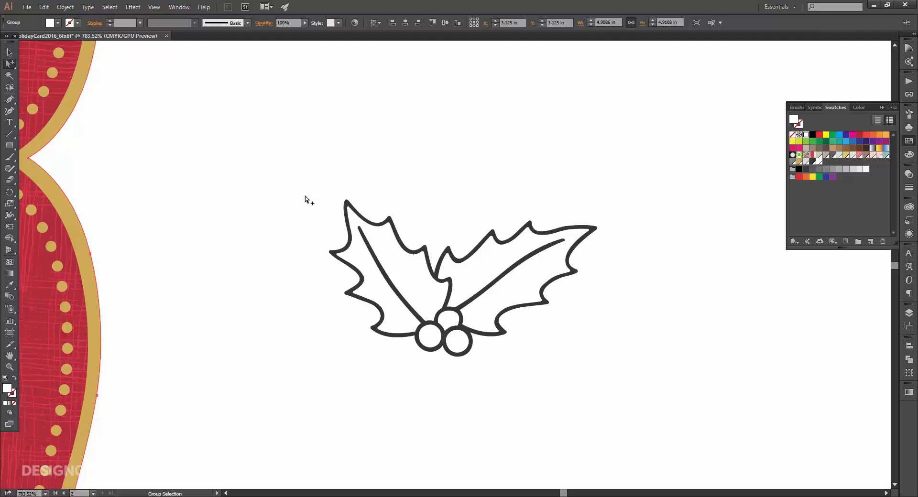
pyautogui.click(390, 245)
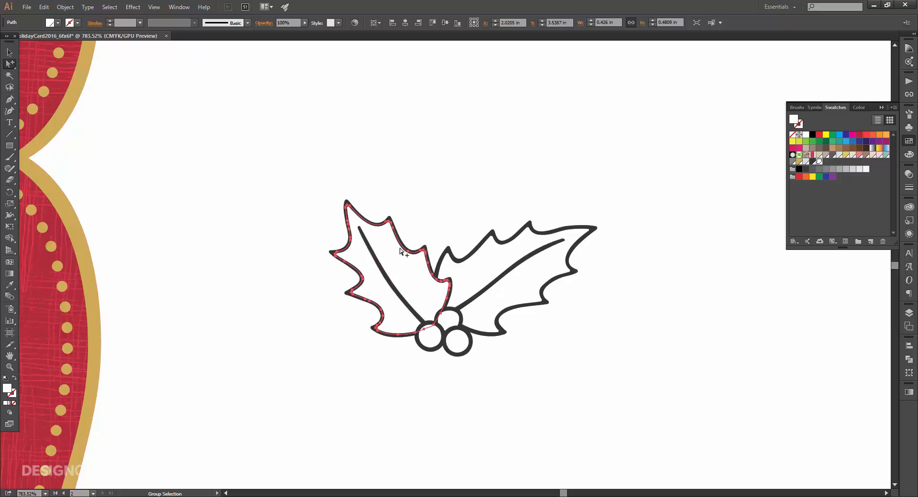
pyautogui.keyDown('shift'); pyautogui.click(467, 276); pyautogui.keyUp('shift')
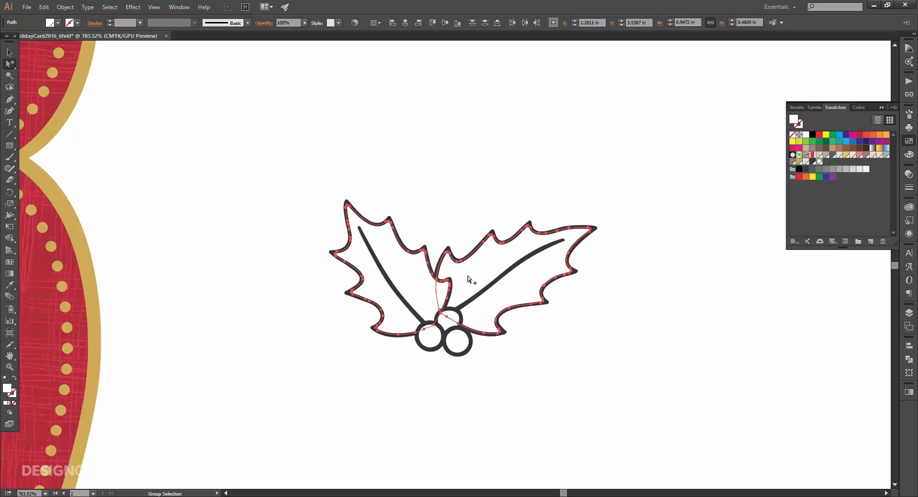
pyautogui.click(885, 155)
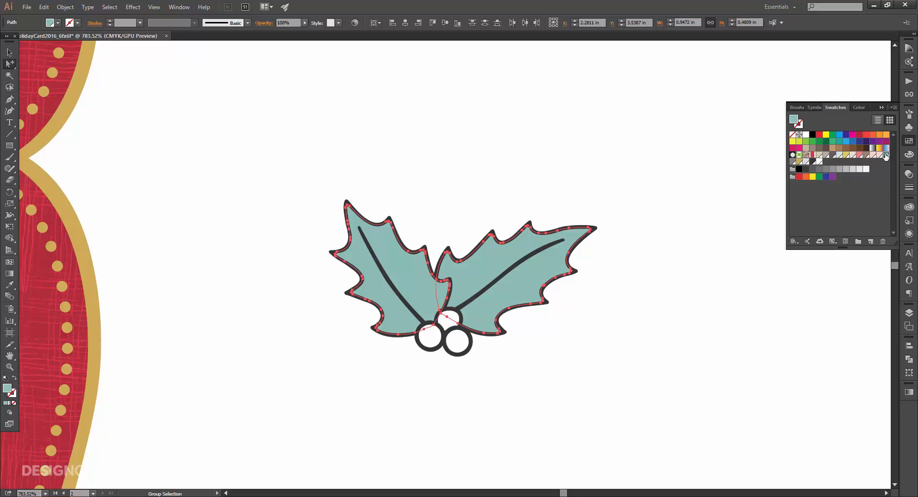
# Fill the three holly berries with red C=10 M=95 Y=75 K=0
pyautogui.click(450, 319)
pyautogui.keyDown('shift'); pyautogui.click(429, 336); pyautogui.keyUp('shift')
pyautogui.keyDown('shift'); pyautogui.click(452, 342); pyautogui.keyUp('shift')
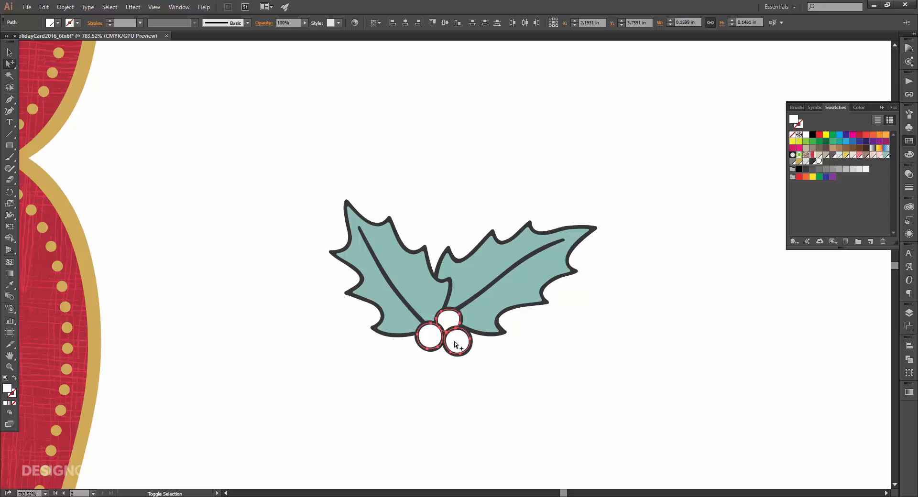
pyautogui.click(908, 154)
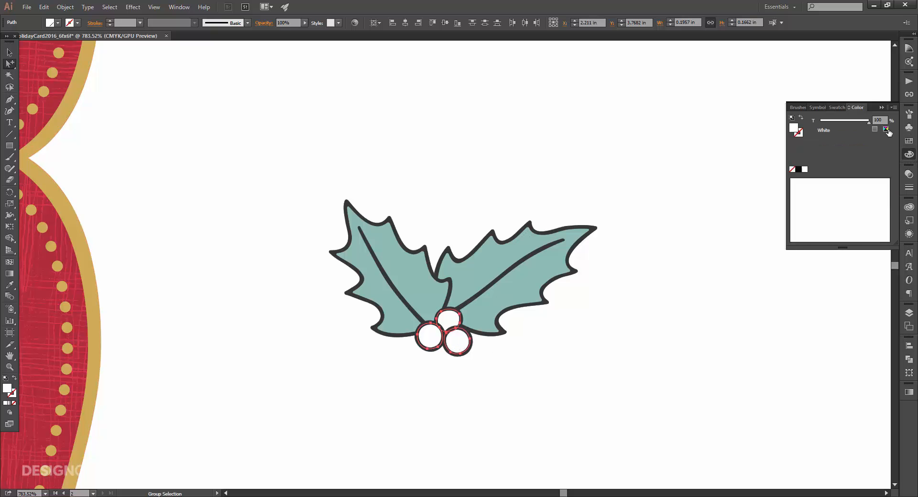
pyautogui.click(885, 120)
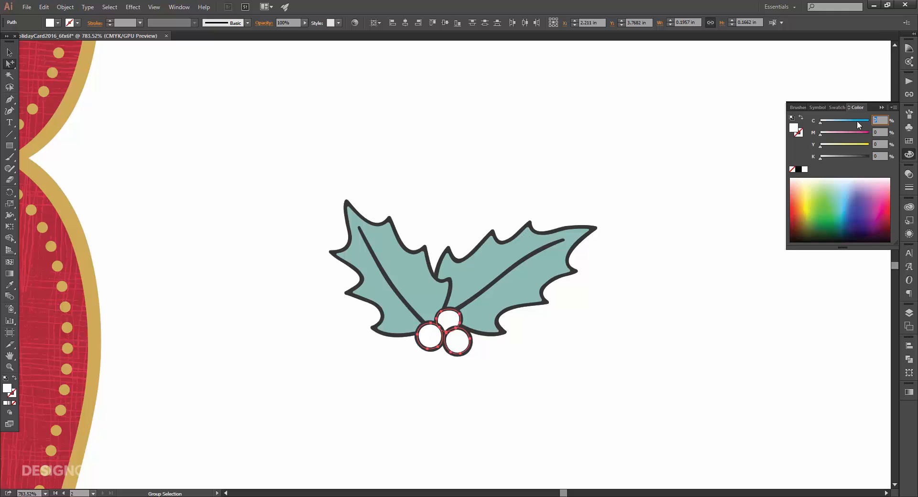
pyautogui.write('10')
pyautogui.press('Tab')
pyautogui.write('95')
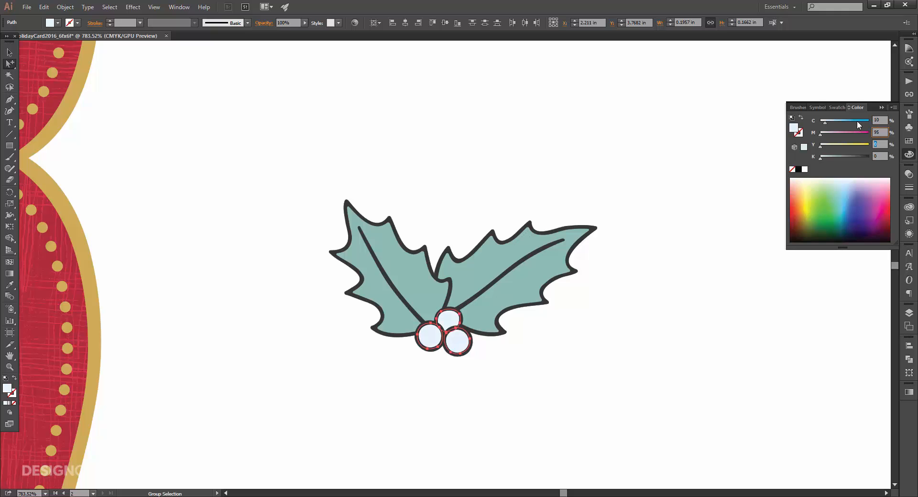
pyautogui.press('Tab')
pyautogui.write('75')
pyautogui.press('Tab')
pyautogui.press('Tab')
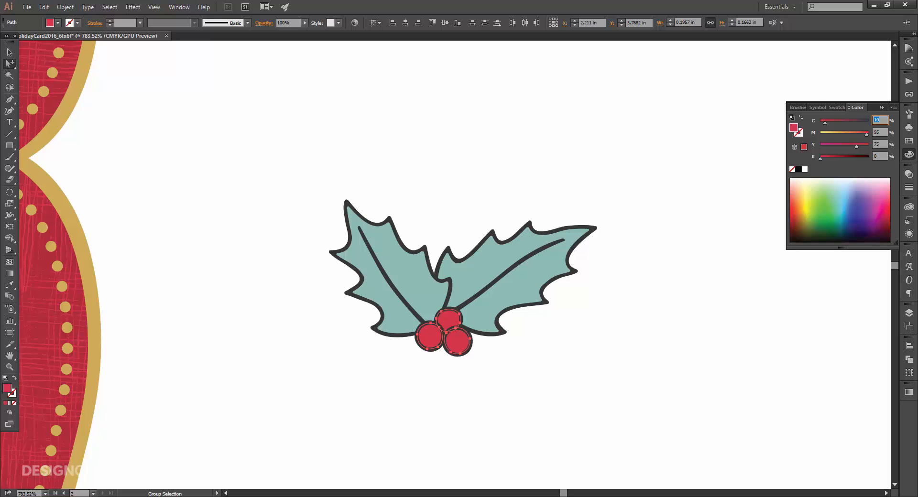
# Select all the sprig's dark outlines by their shared fill colour and recolour them with the greyish-brown swatch
pyautogui.click(349, 201)
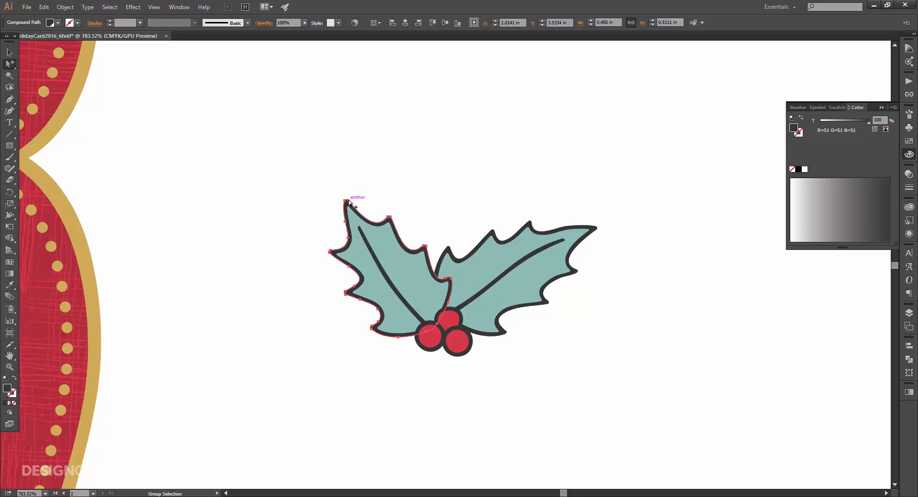
pyautogui.click(110, 7)
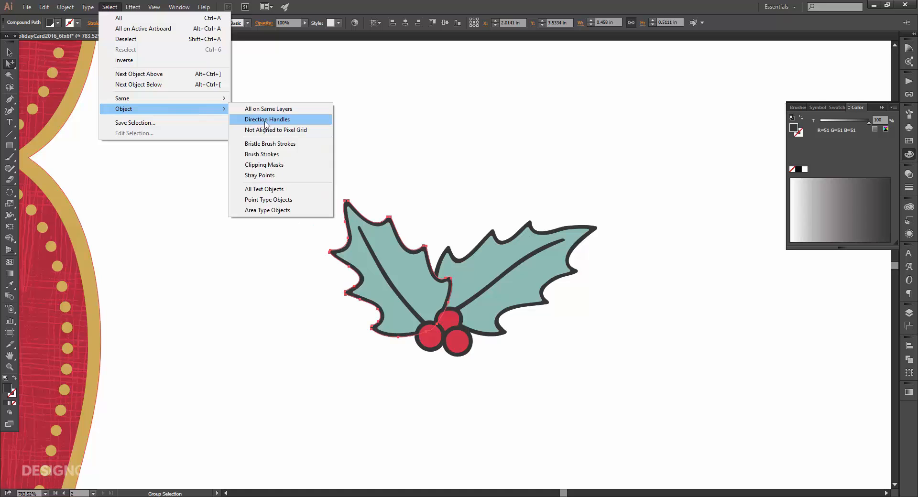
pyautogui.moveTo(198, 100)
pyautogui.click(275, 142)
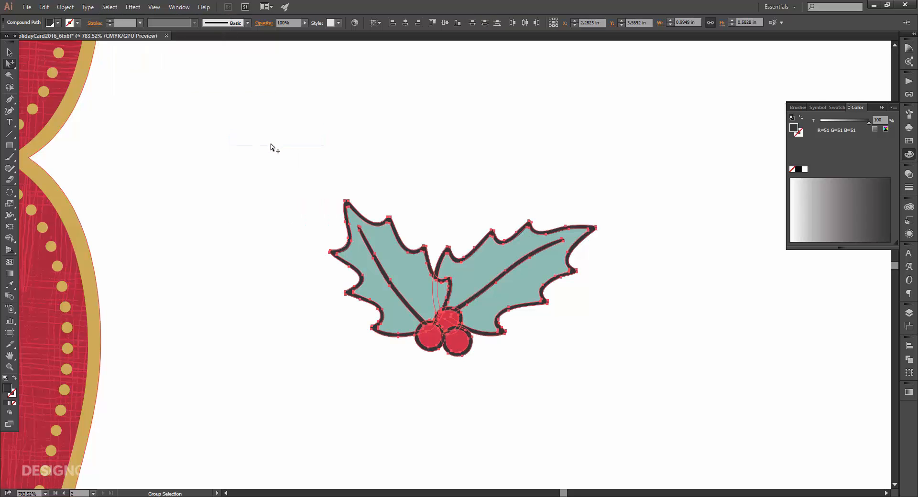
pyautogui.click(909, 141)
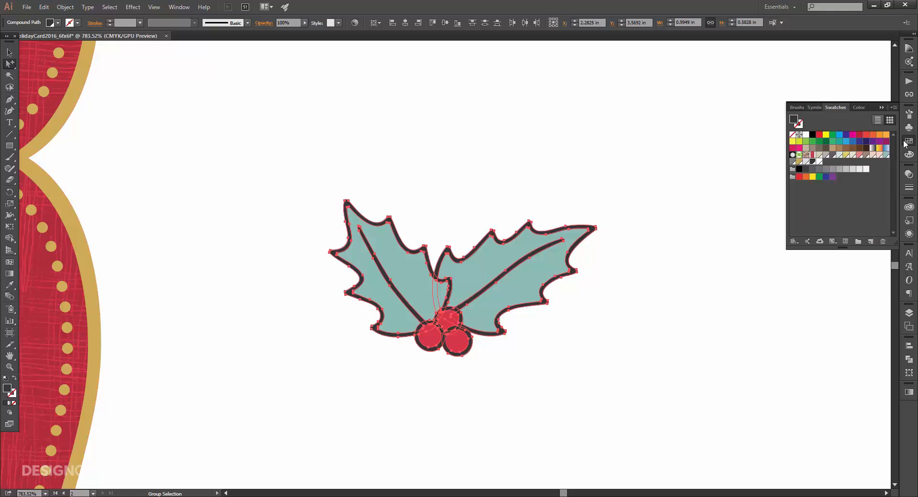
pyautogui.click(865, 155)
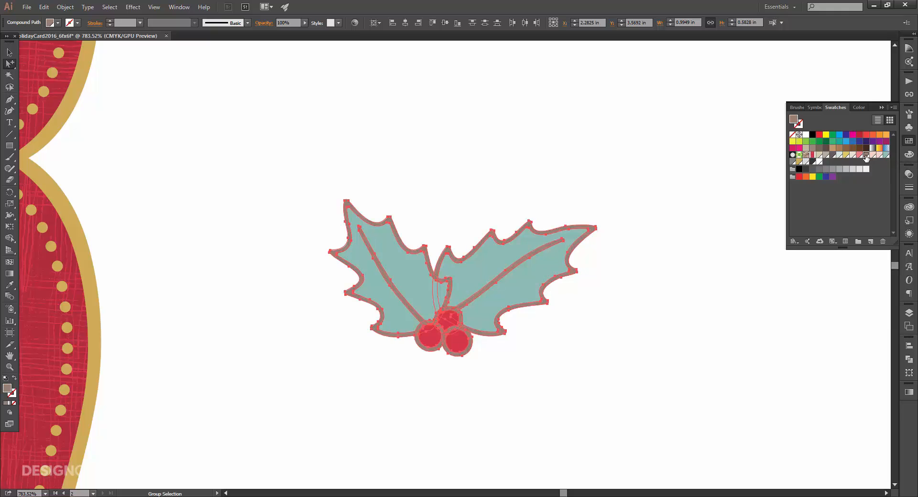
pyautogui.click(9, 52)
pyautogui.click(449, 158)
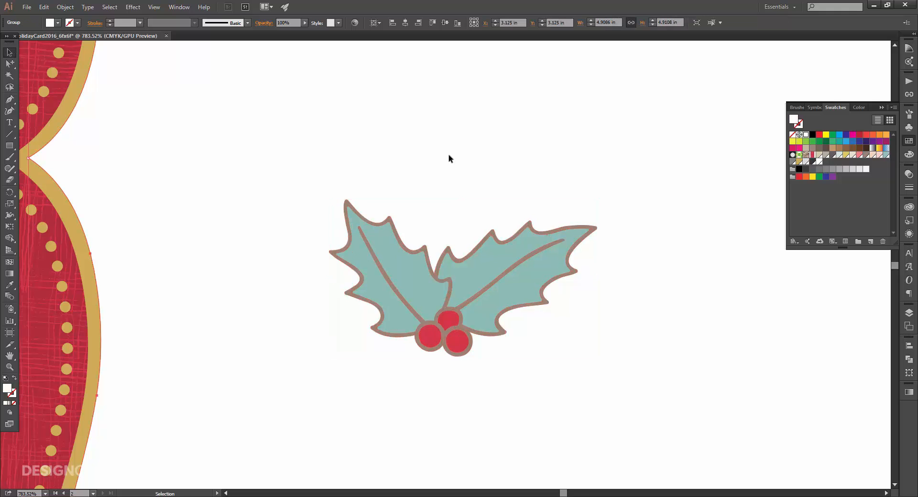
# Move the holly sprig to the gold frame's bottom centre and place a copy reflected across the horizontal axis at its top centre
pyautogui.hotkey('ctrl', '0')
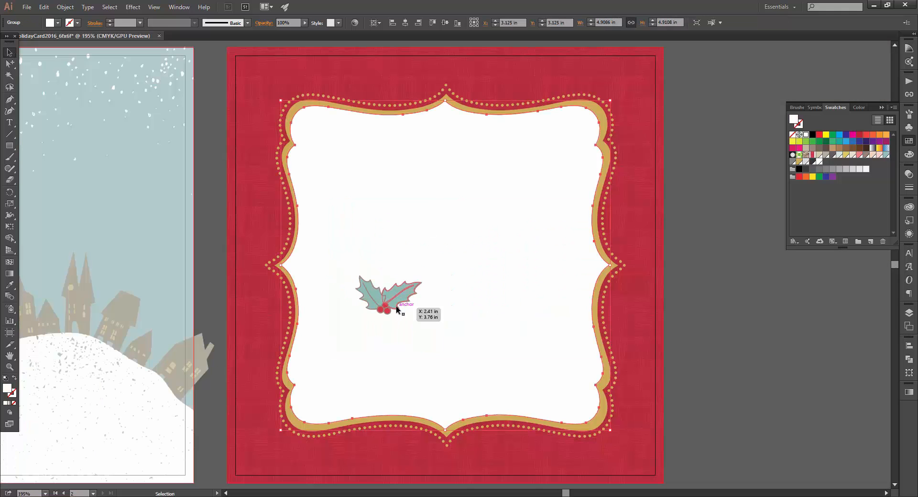
pyautogui.moveTo(397, 308); pyautogui.dragTo(459, 441)
pyautogui.click(69, 6)
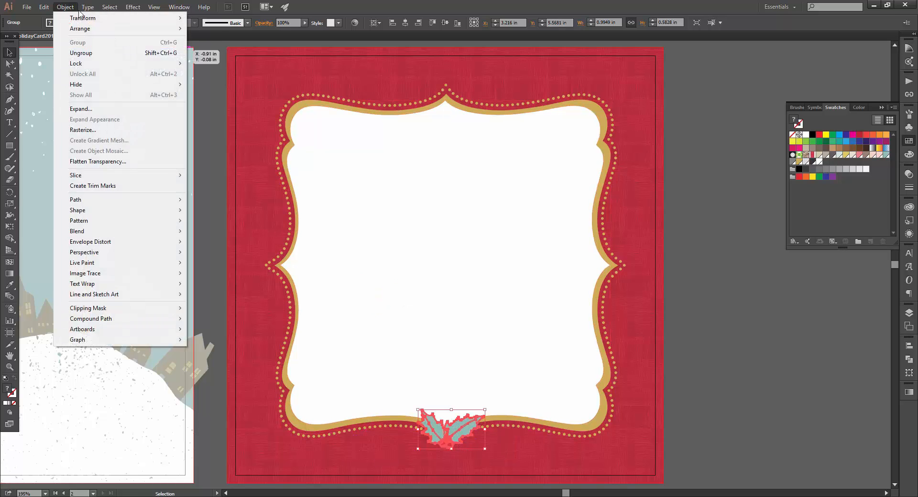
pyautogui.moveTo(82, 19)
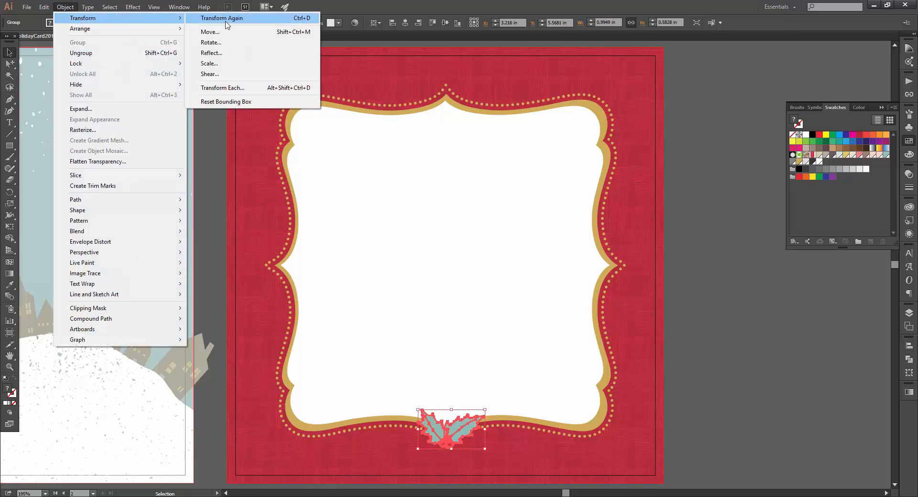
pyautogui.click(210, 52)
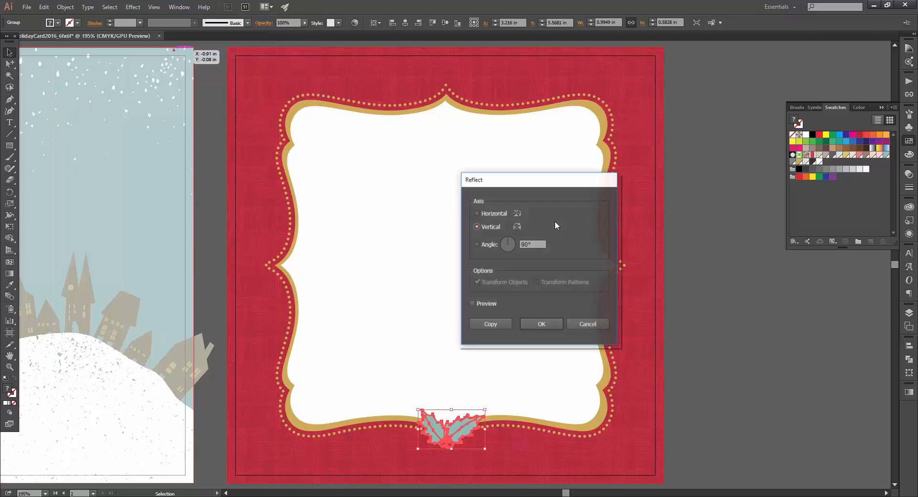
pyautogui.click(501, 214)
pyautogui.click(499, 326)
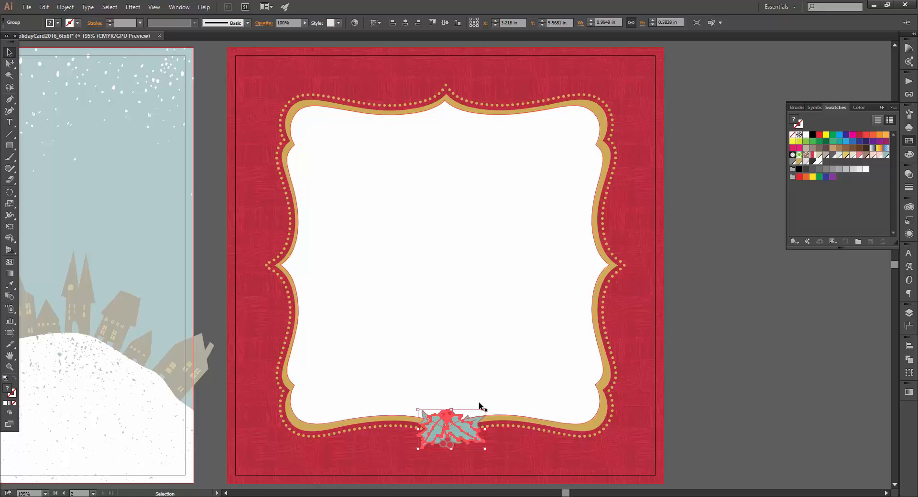
pyautogui.moveTo(479, 413); pyautogui.dragTo(486, 86)
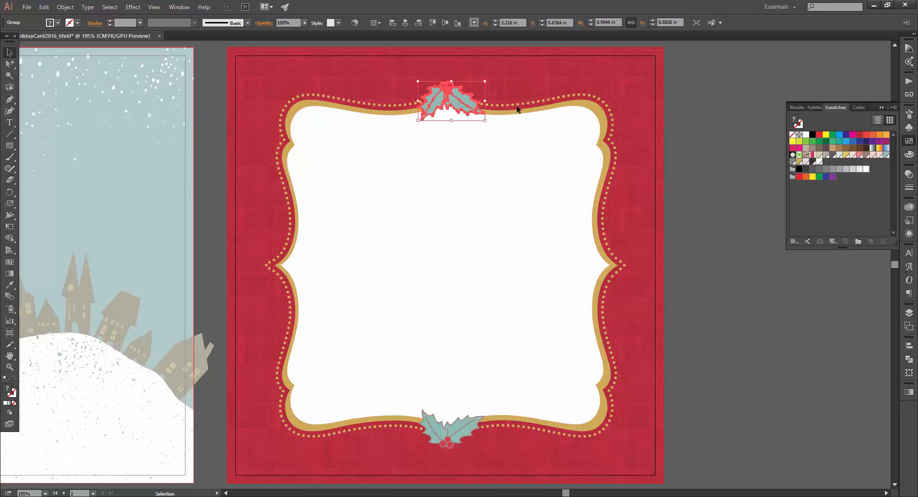
pyautogui.click(734, 186)
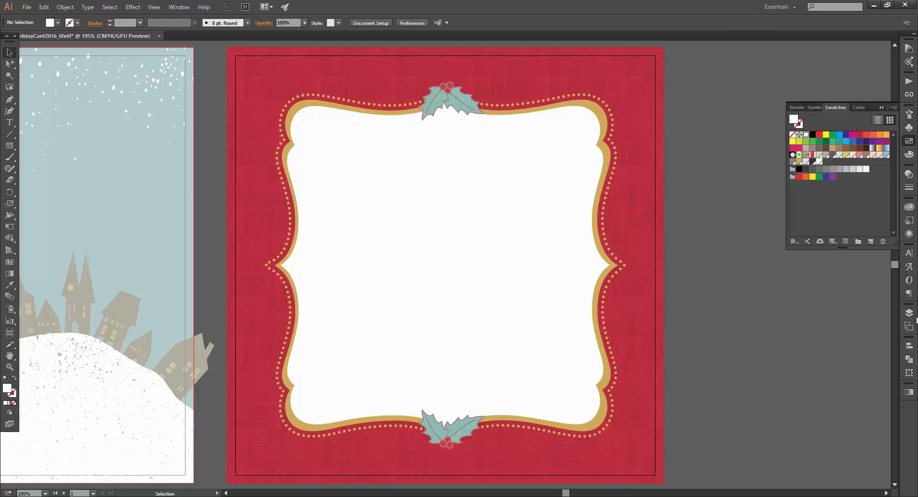
# Add a new layer above Design Elements and name it Text
pyautogui.click(909, 313)
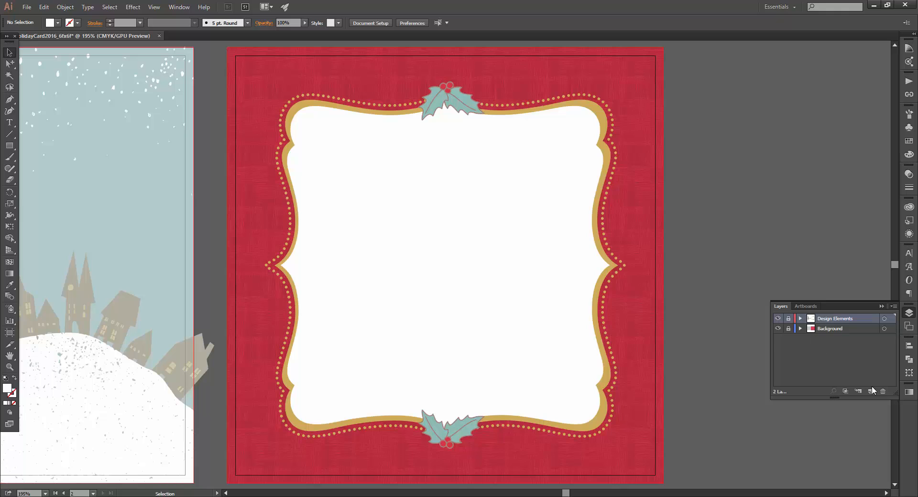
pyautogui.click(870, 390)
pyautogui.doubleClick(823, 318)
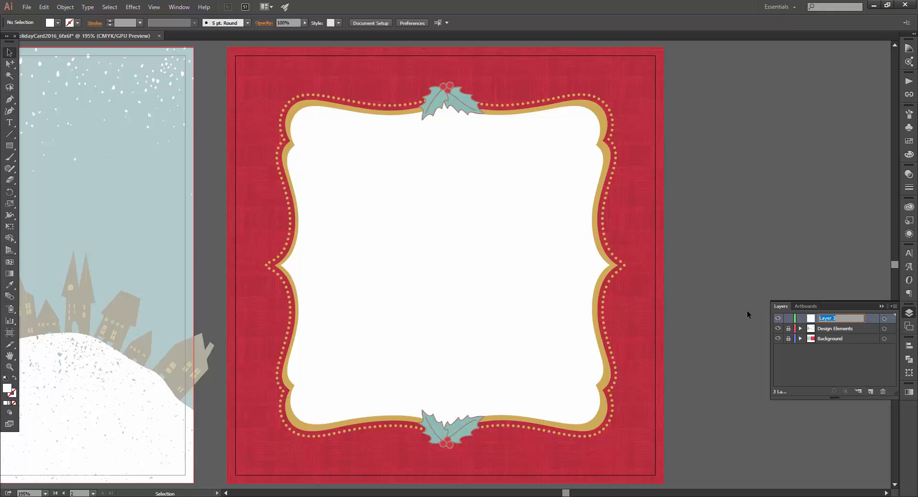
pyautogui.write('Text')
pyautogui.press('Return')
pyautogui.moveTo(381, 338); pyautogui.dragTo(671, 347)
pyautogui.click(909, 314)
# Add the two-line point text “...All the creatures / were caroling... in the sky beside the lamp on the mouse artboard
pyautogui.moveTo(444, 310); pyautogui.dragTo(507, 310)
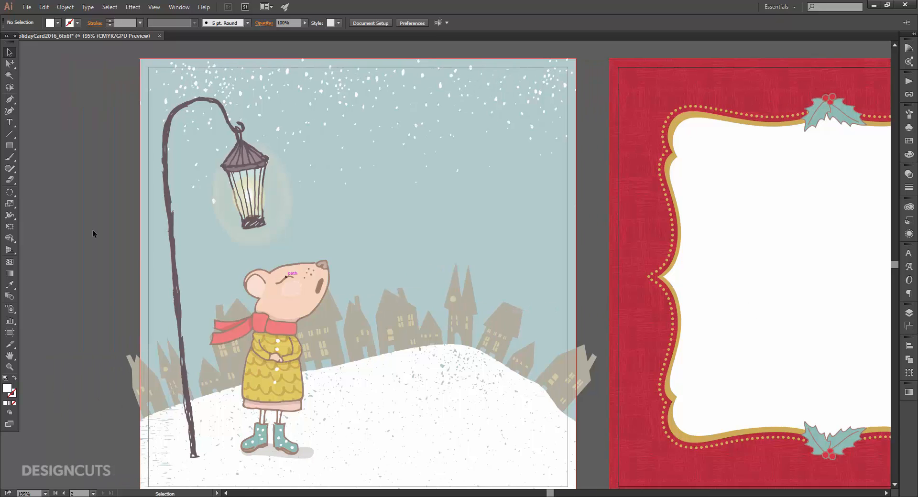
pyautogui.click(10, 122)
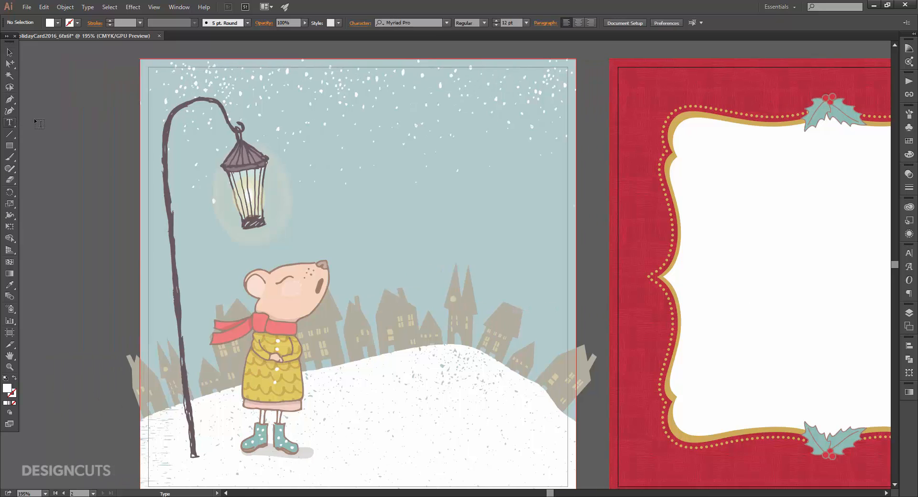
pyautogui.click(356, 151)
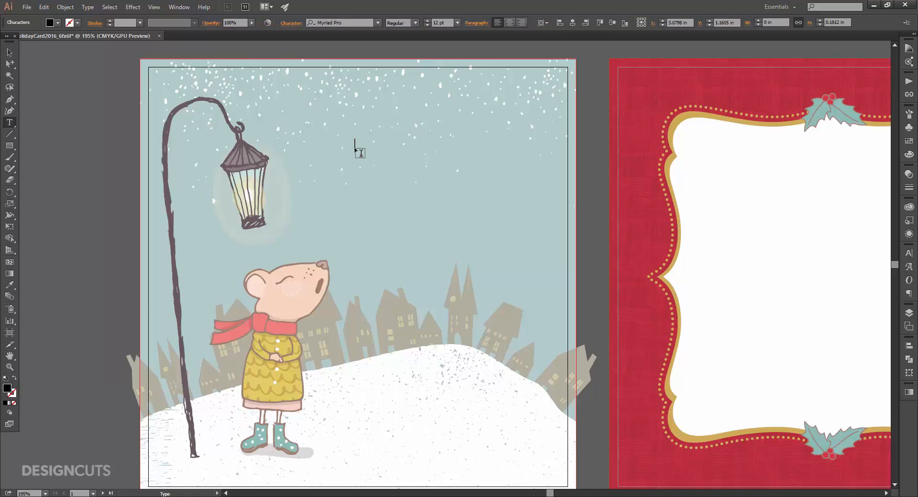
pyautogui.write('“...All the cr')
pyautogui.write('eatures')
pyautogui.press('Return')
pyautogui.write('w')
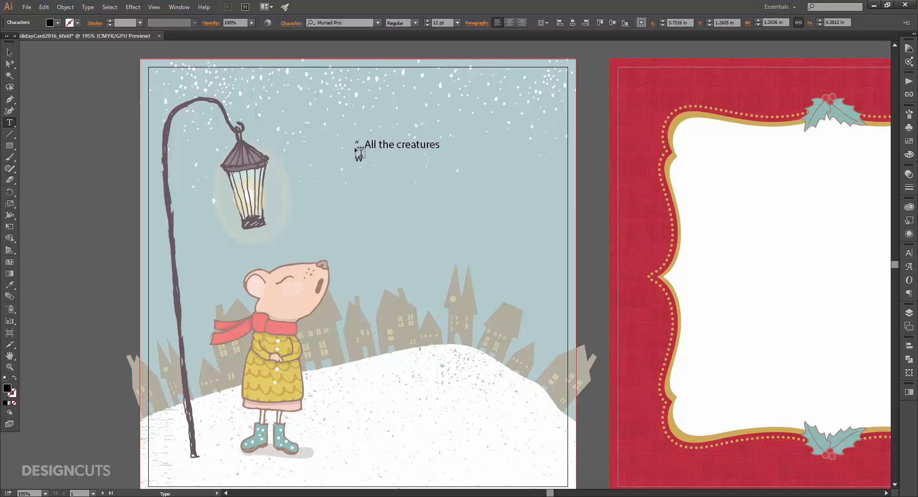
pyautogui.write('ere  caroling...')
pyautogui.moveTo(377, 158); pyautogui.dragTo(385, 158)
pyautogui.press('BackSpace')
pyautogui.click(8, 54)
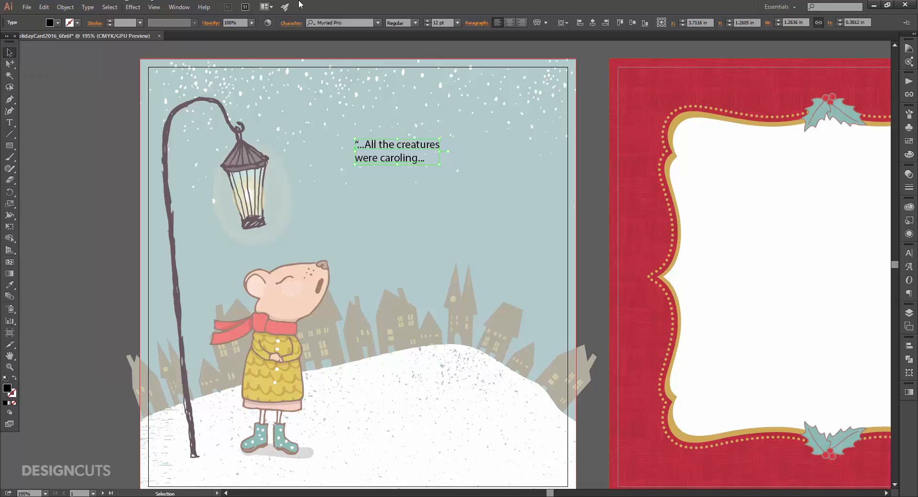
# Set the caroling text's fill to dark red C=10 M=95 Y=75 K=20
pyautogui.click(908, 155)
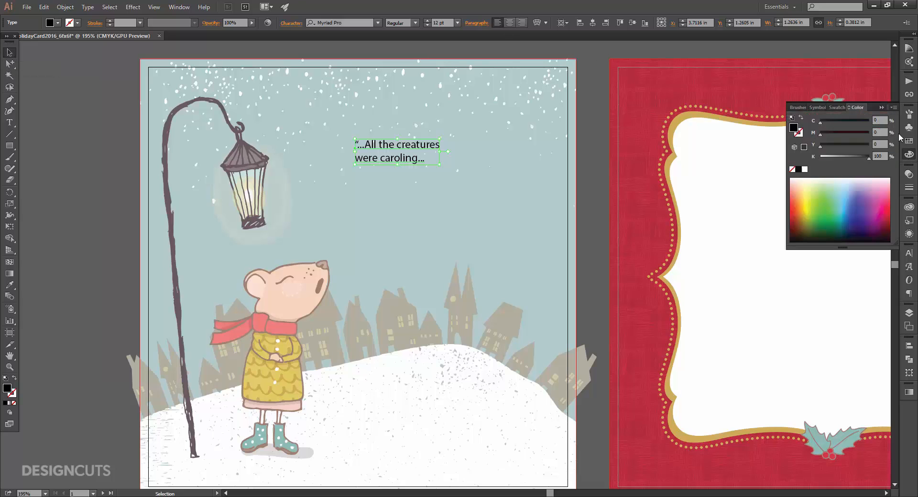
pyautogui.moveTo(879, 120); pyautogui.dragTo(850, 119)
pyautogui.write('10')
pyautogui.press('Tab')
pyautogui.write('95')
pyautogui.press('Tab')
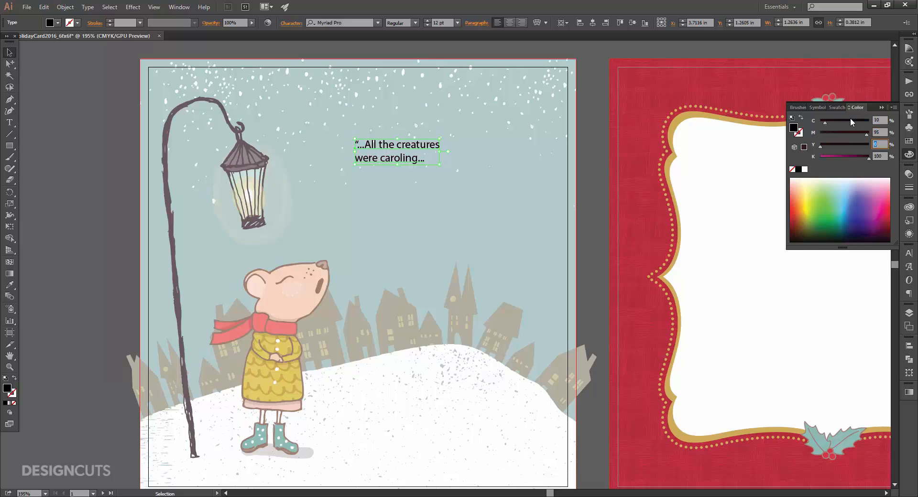
pyautogui.write('75')
pyautogui.press('Tab')
pyautogui.write('20')
pyautogui.press('Tab')
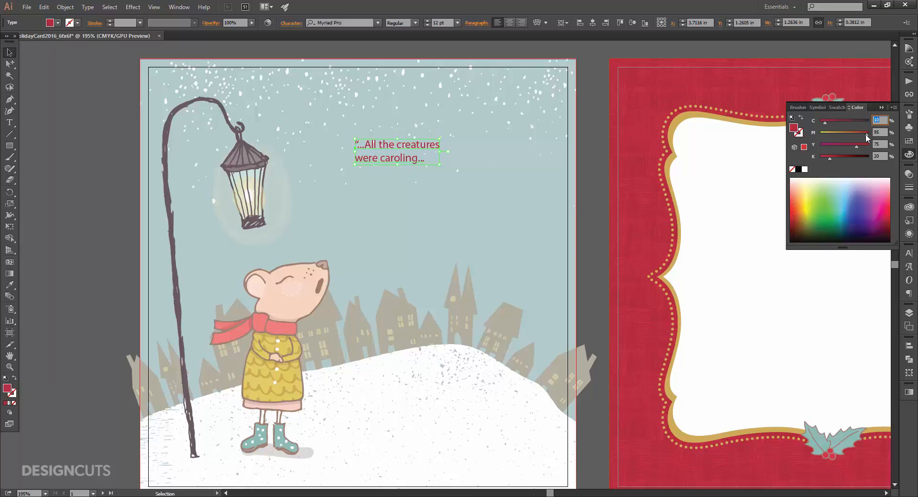
# Set the caroling text in Wallington Pro at a font size of 21 pt
pyautogui.click(909, 253)
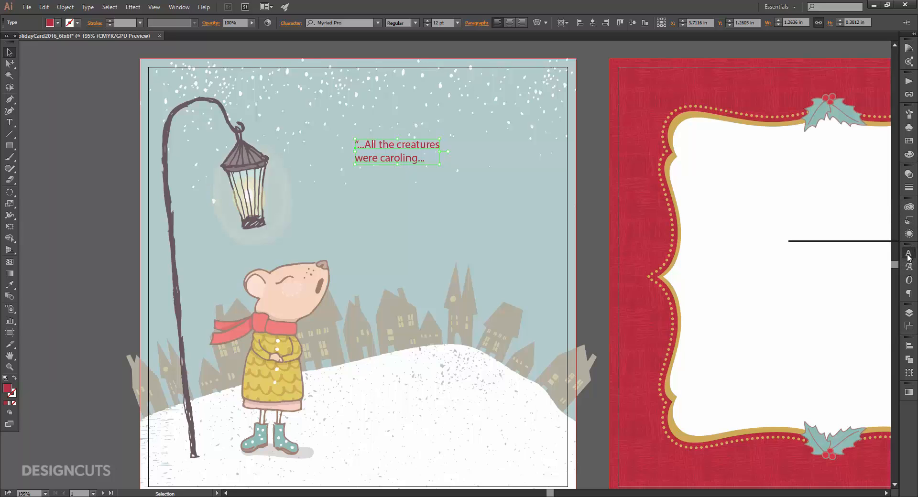
pyautogui.click(836, 270)
pyautogui.write('walling')
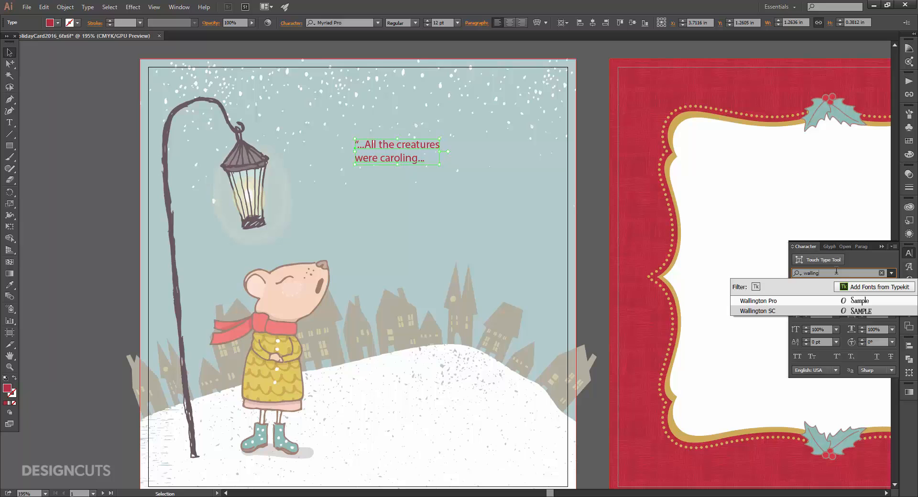
pyautogui.click(792, 300)
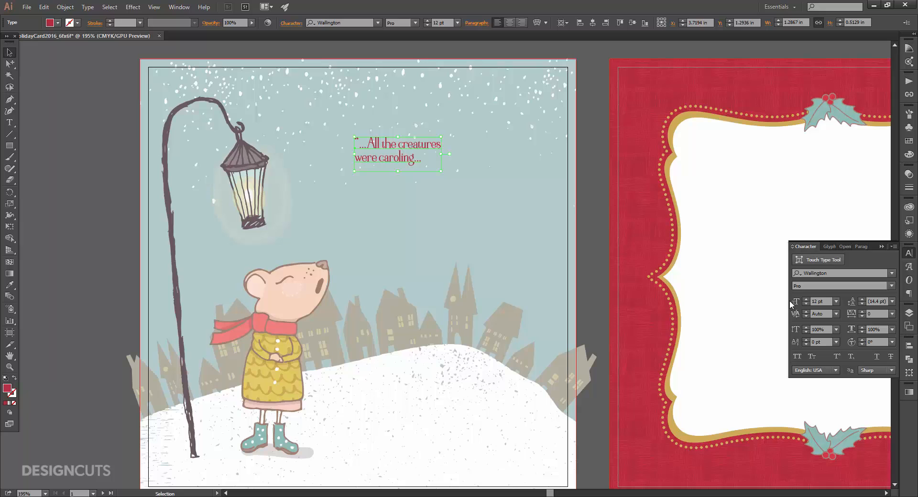
pyautogui.click(816, 301)
pyautogui.write('21')
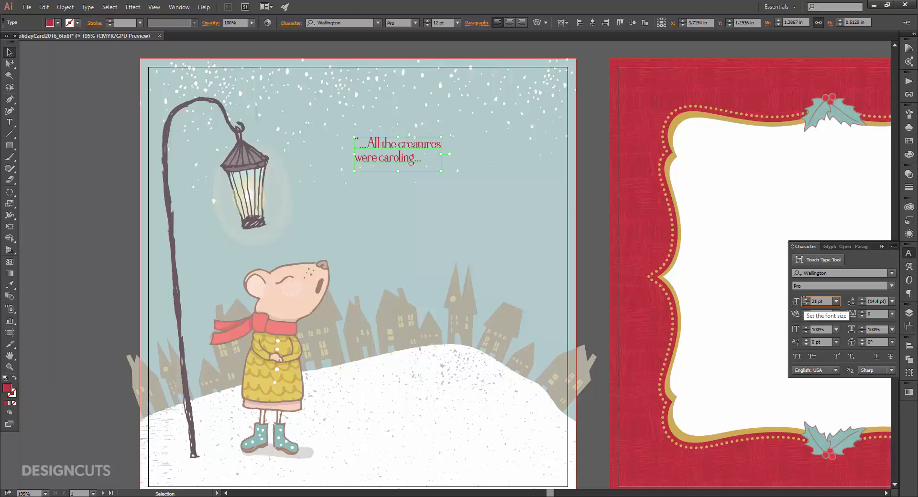
pyautogui.press('Return')
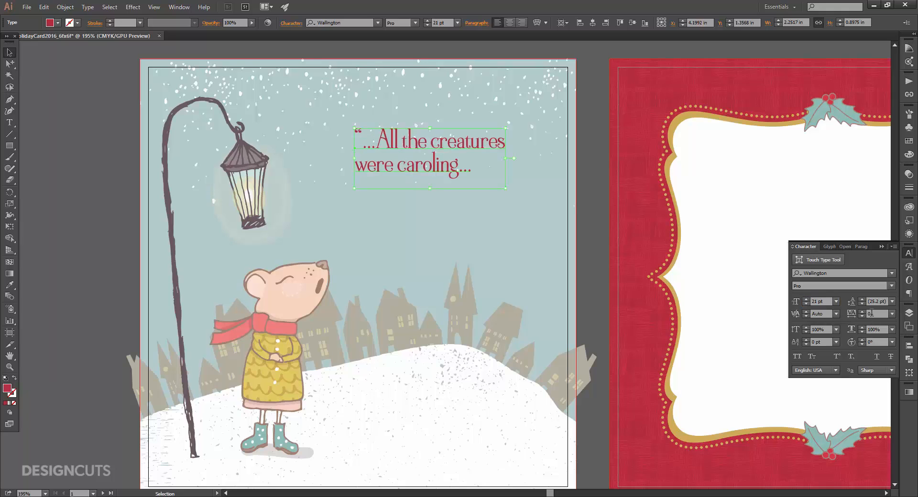
# Set the caroling text's leading to 30 pt and turn on All Caps
pyautogui.click(862, 300)
pyautogui.click(862, 300)
pyautogui.click(862, 300)
pyautogui.click(862, 299)
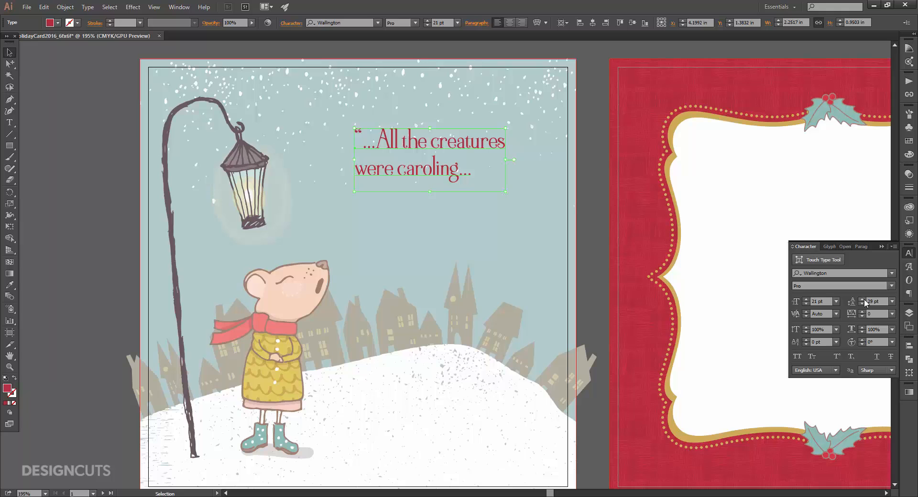
pyautogui.click(862, 300)
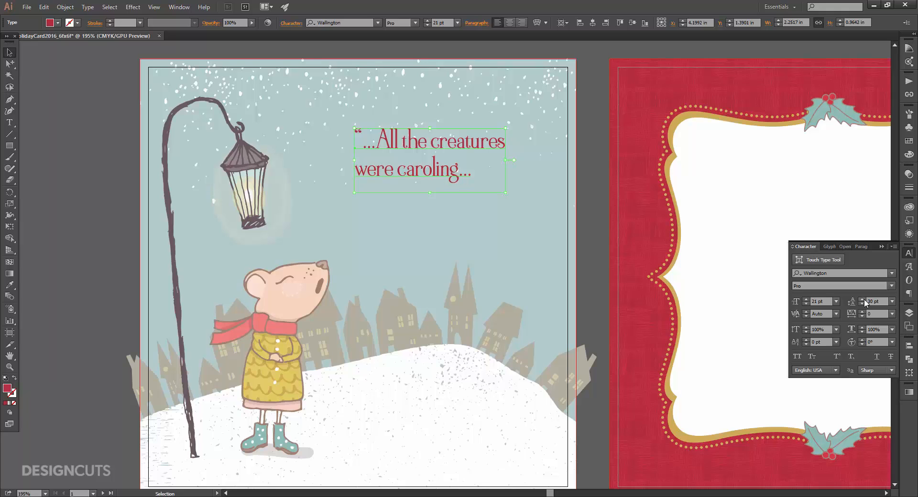
pyautogui.click(893, 246)
pyautogui.click(813, 291)
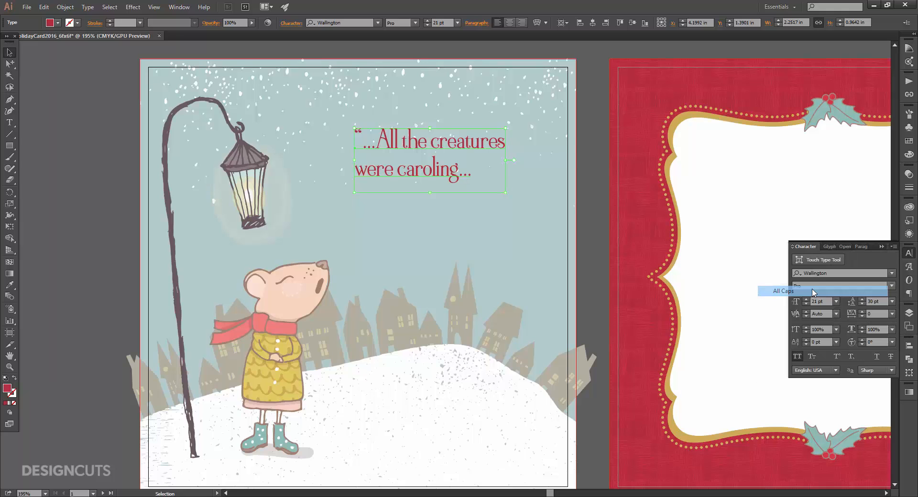
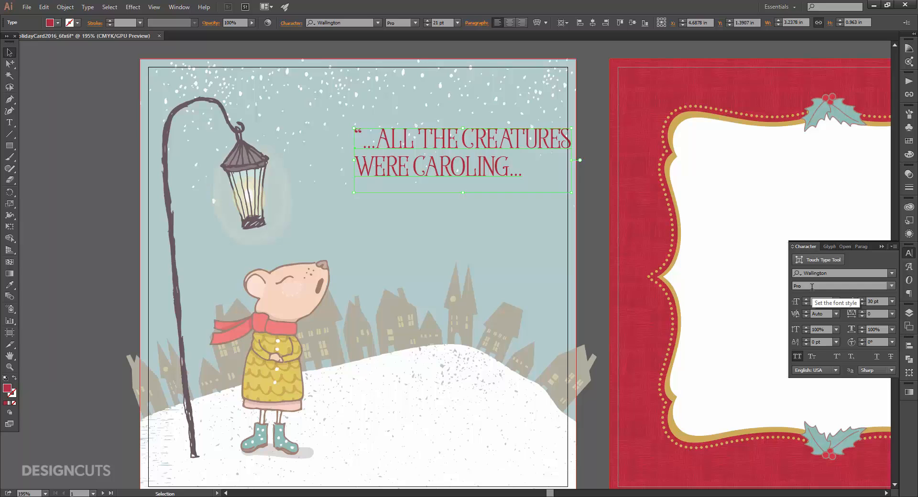
# Replace the A of “All” with a flourished alternate glyph and add space between it and the preceding ellipsis
pyautogui.click(908, 266)
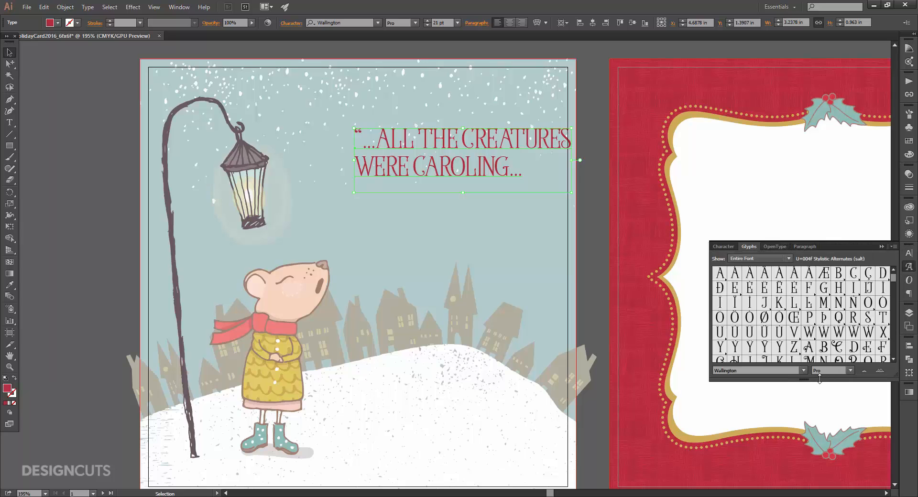
pyautogui.moveTo(805, 380); pyautogui.dragTo(810, 471)
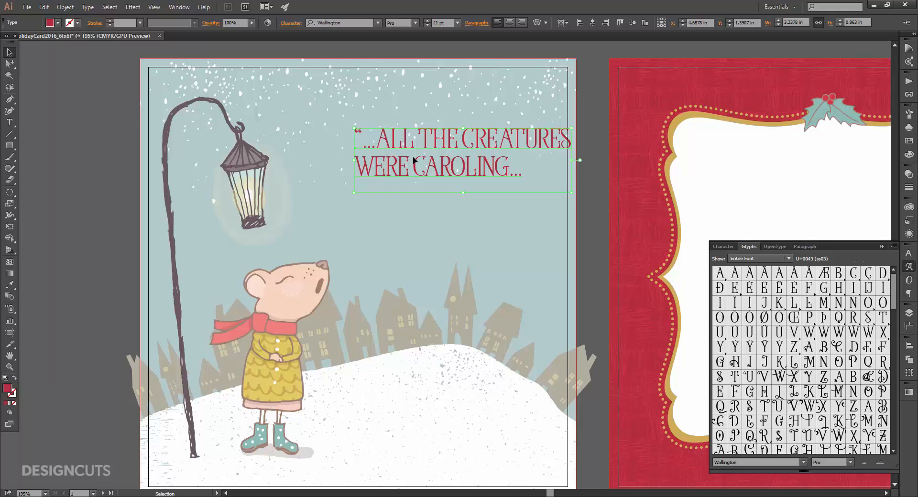
pyautogui.press('t')
pyautogui.moveTo(388, 135); pyautogui.dragTo(376, 138)
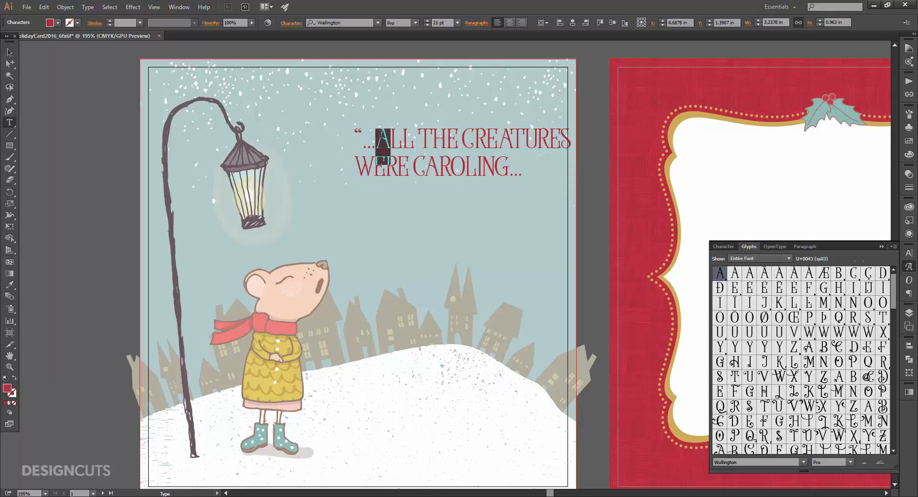
pyautogui.scroll(-2, 811, 372)
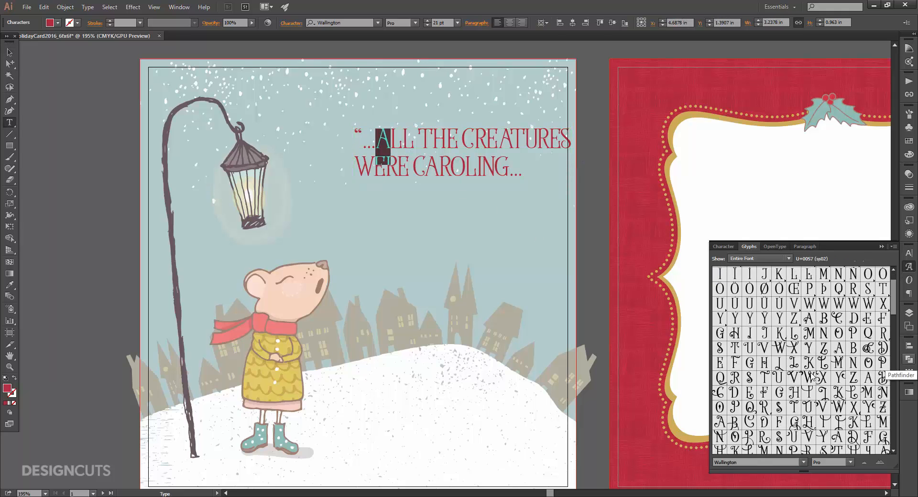
pyautogui.scroll(-2, 811, 377)
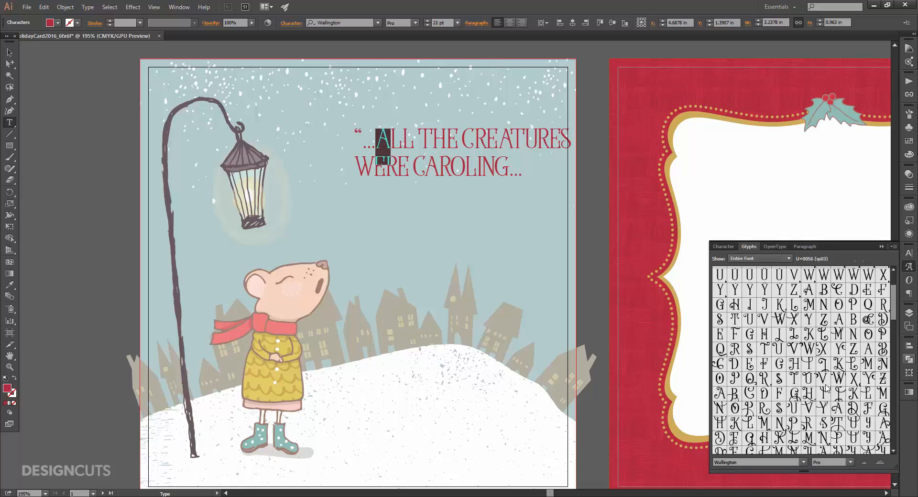
pyautogui.click(759, 259)
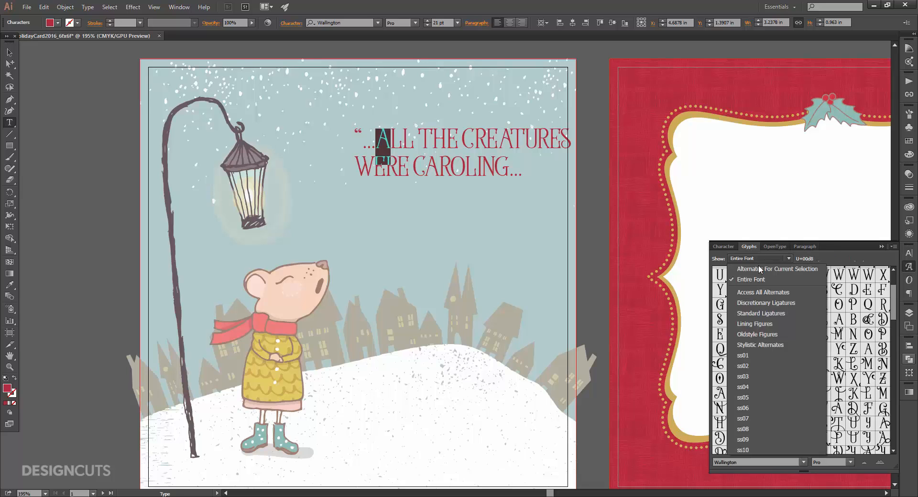
pyautogui.click(760, 269)
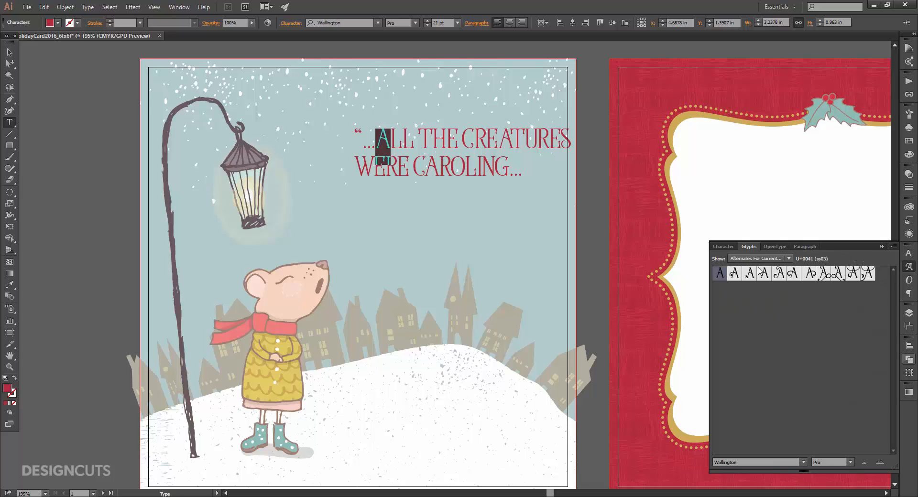
pyautogui.doubleClick(867, 273)
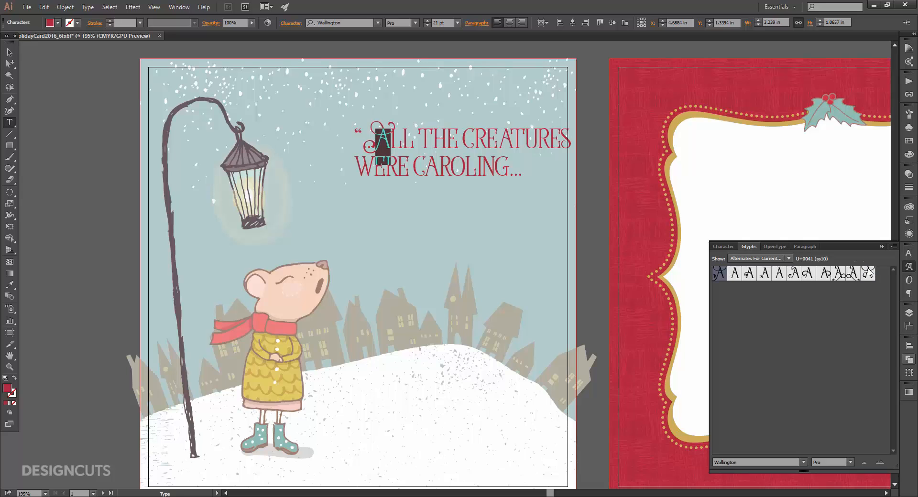
pyautogui.click(377, 136)
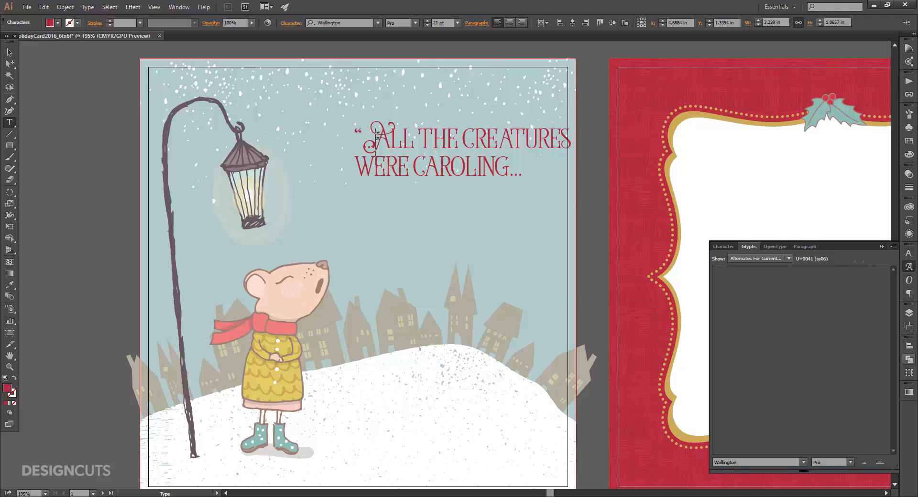
pyautogui.write('...')
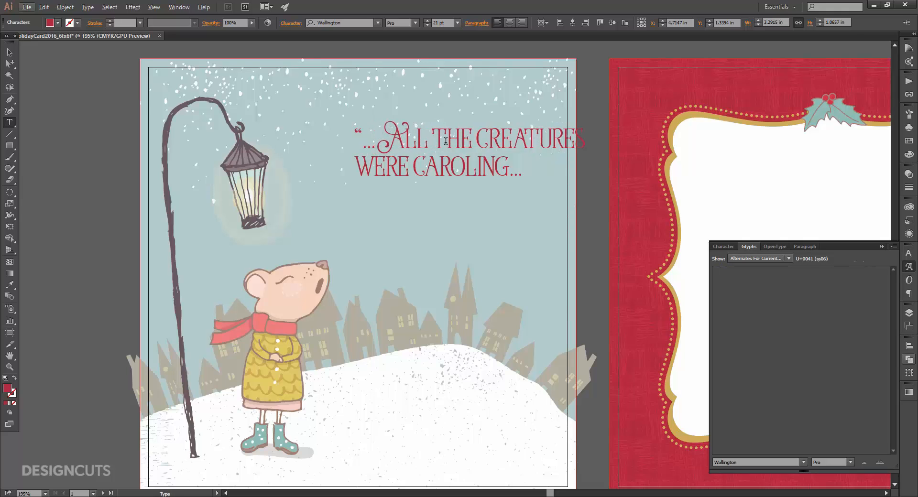
# Replace the word “the” in the caroling text with Wallington's small decorative THE ligature glyph
pyautogui.moveTo(432, 138); pyautogui.dragTo(471, 137)
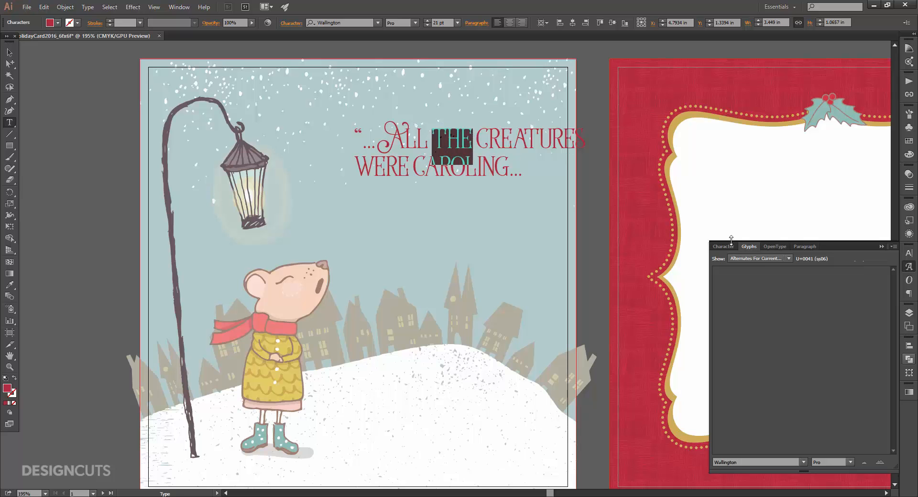
pyautogui.click(761, 262)
pyautogui.click(755, 278)
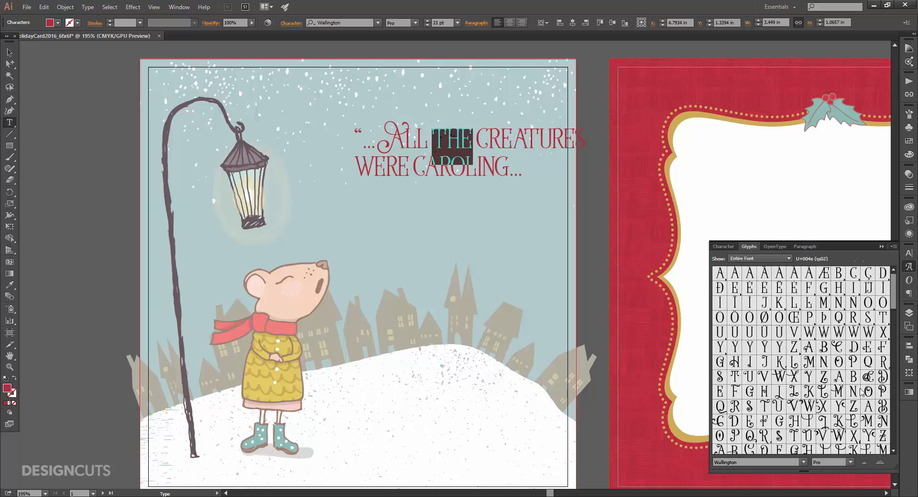
pyautogui.scroll(-4, 854, 405)
pyautogui.scroll(-10, 854, 405)
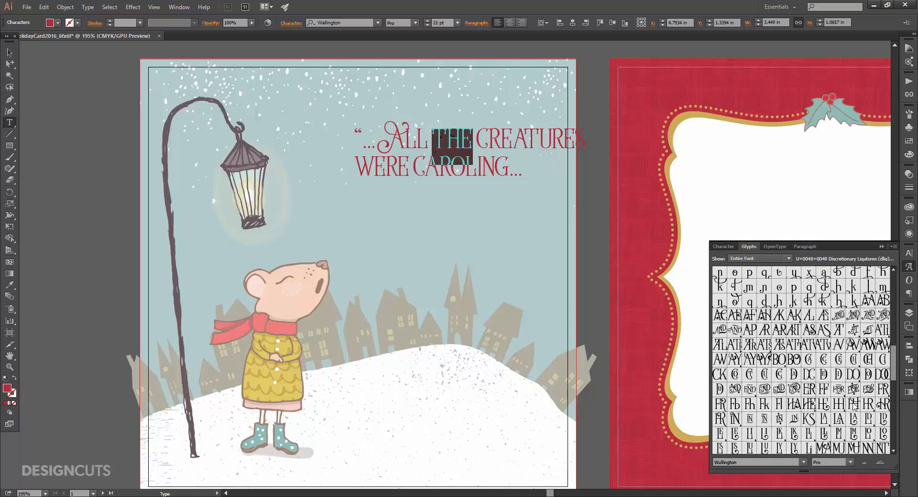
pyautogui.scroll(-2, 854, 405)
pyautogui.scroll(-4, 853, 405)
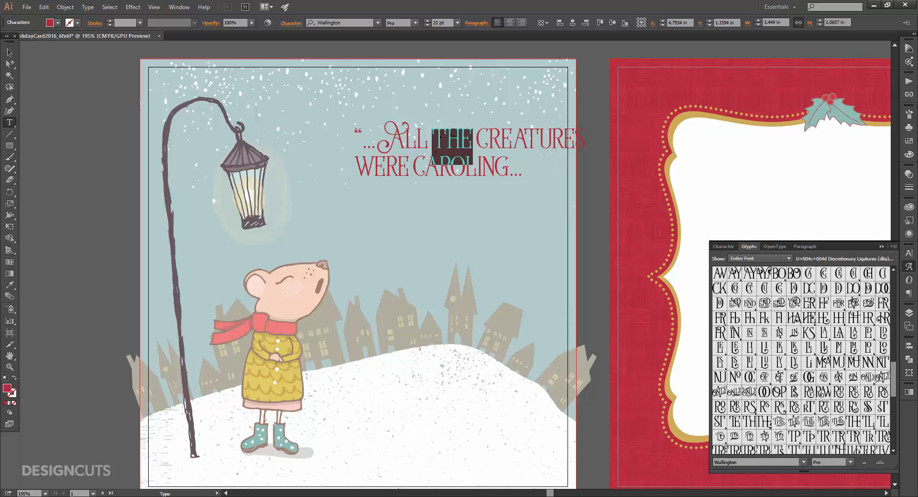
pyautogui.scroll(-2, 842, 405)
pyautogui.doubleClick(778, 394)
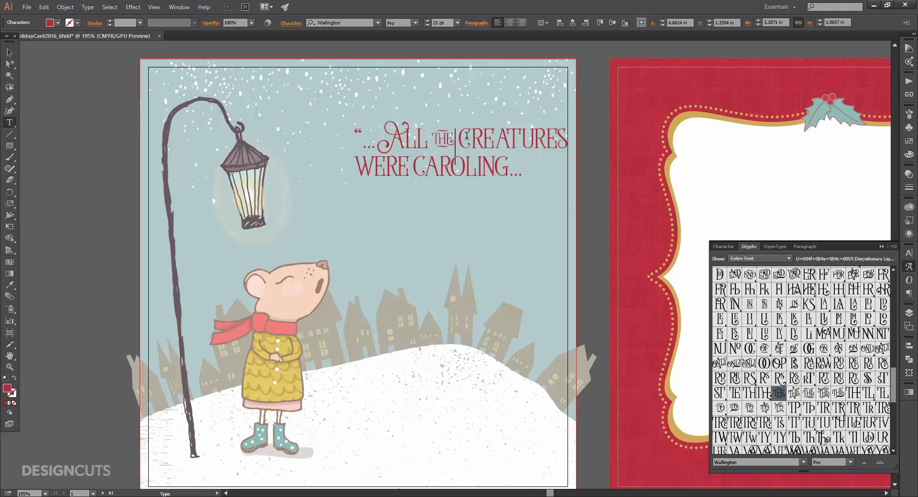
# Replace the C of “Creatures” with a larger curled alternate glyph
pyautogui.hotkey('shift', 'Right')
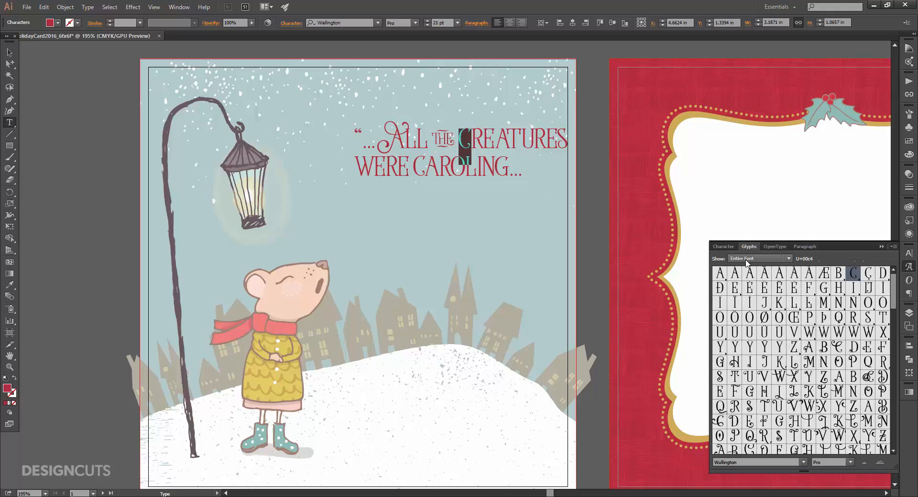
pyautogui.click(746, 261)
pyautogui.click(748, 274)
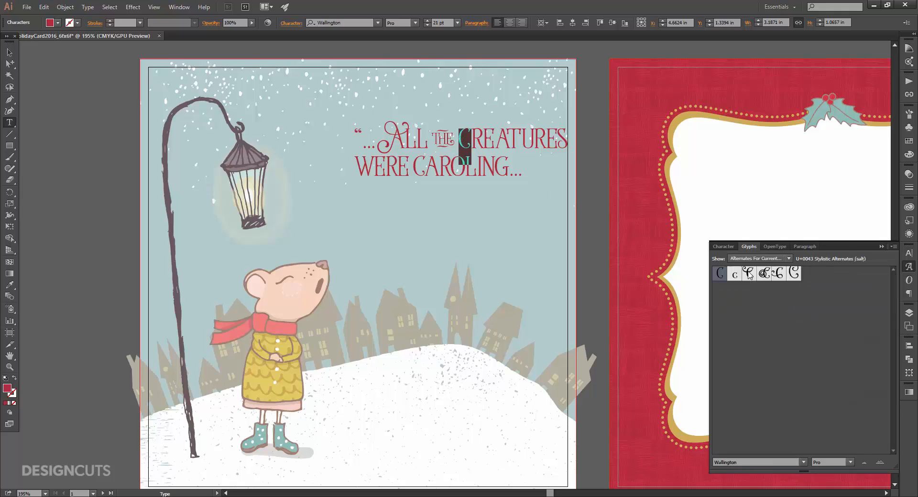
pyautogui.doubleClick(795, 273)
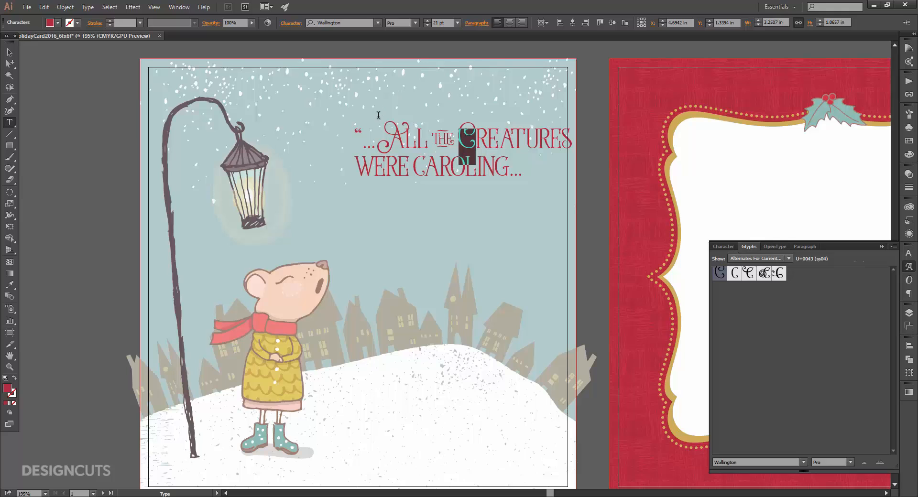
# Replace the W of “were” with an alternate glyph that has a long curled swash at its start
pyautogui.moveTo(372, 166); pyautogui.dragTo(363, 168)
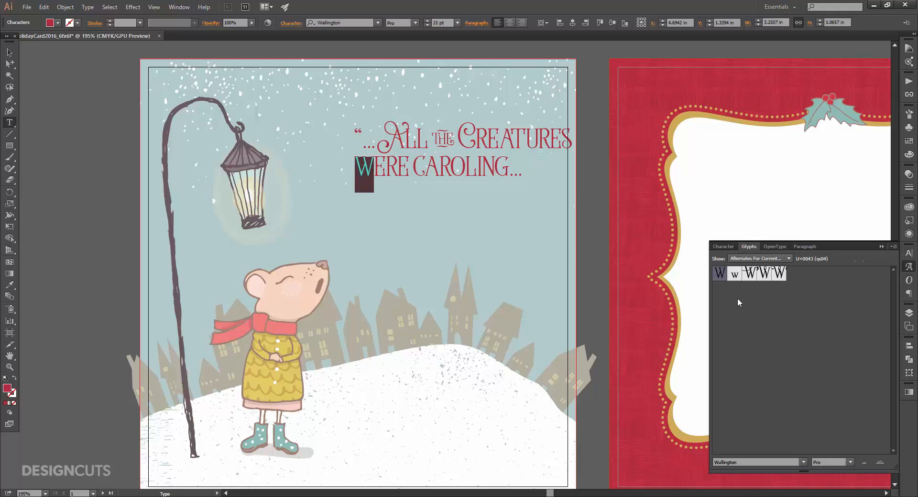
pyautogui.doubleClick(750, 272)
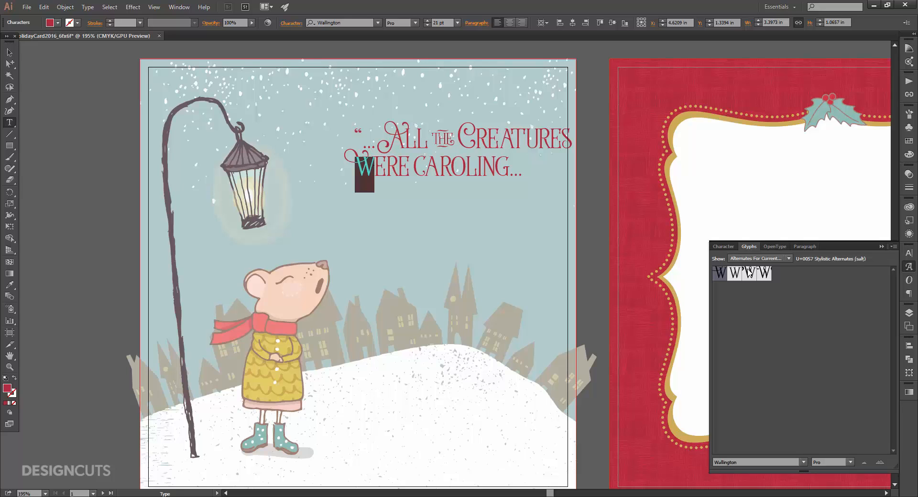
pyautogui.doubleClick(750, 272)
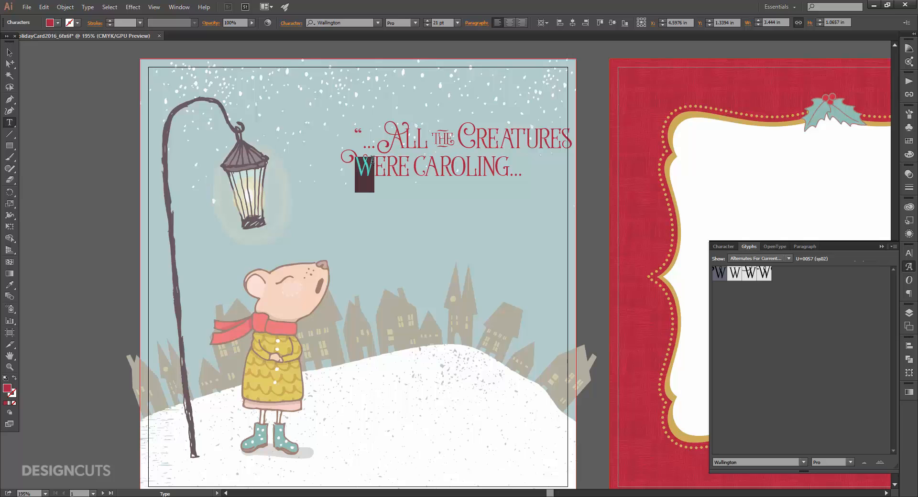
# Replace the letters ER of “were” in the caroling text with Wallington's joined ER discretionary ligature
pyautogui.moveTo(378, 161); pyautogui.dragTo(397, 160)
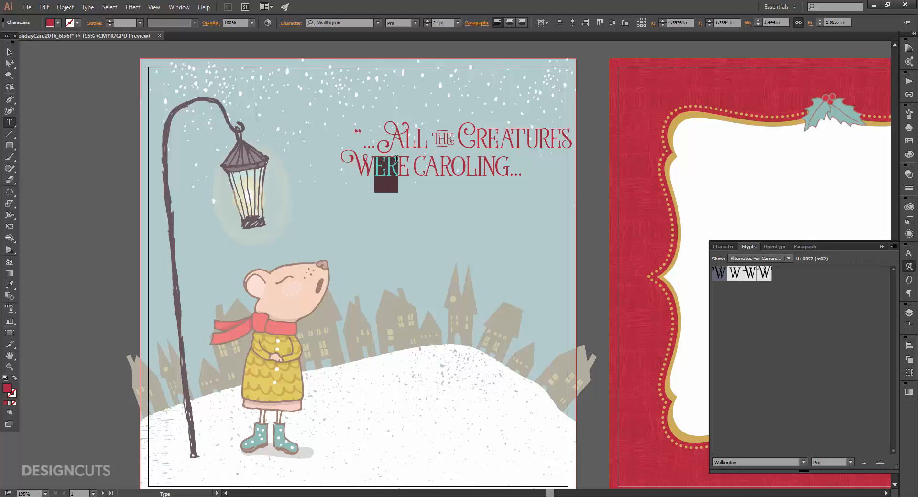
pyautogui.click(757, 258)
pyautogui.click(749, 279)
pyautogui.scroll(-4, 811, 359)
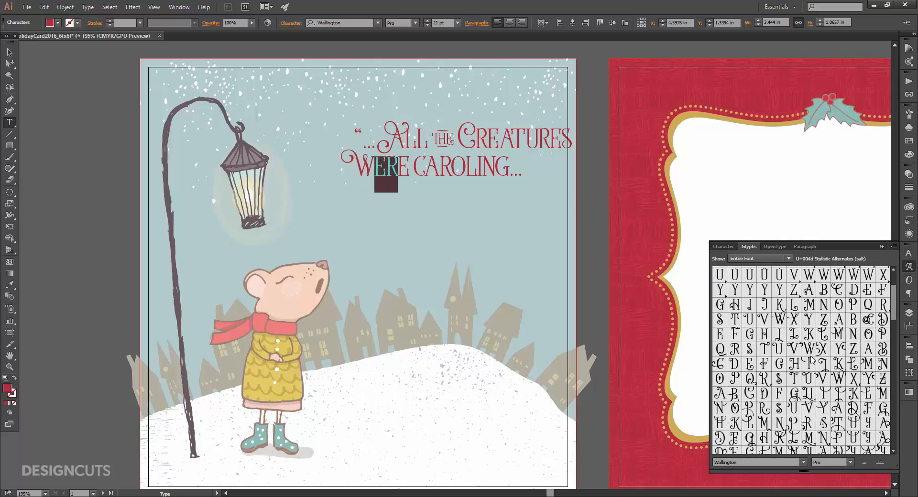
pyautogui.scroll(-5, 811, 360)
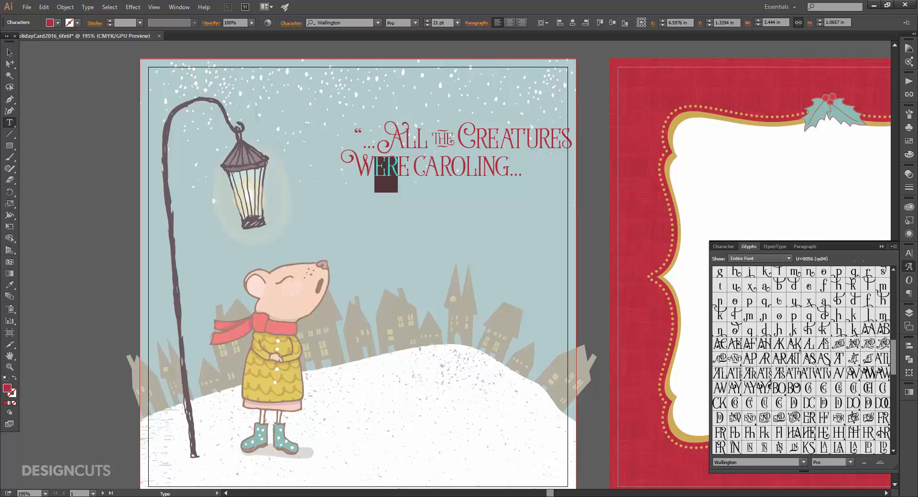
pyautogui.scroll(-2, 810, 360)
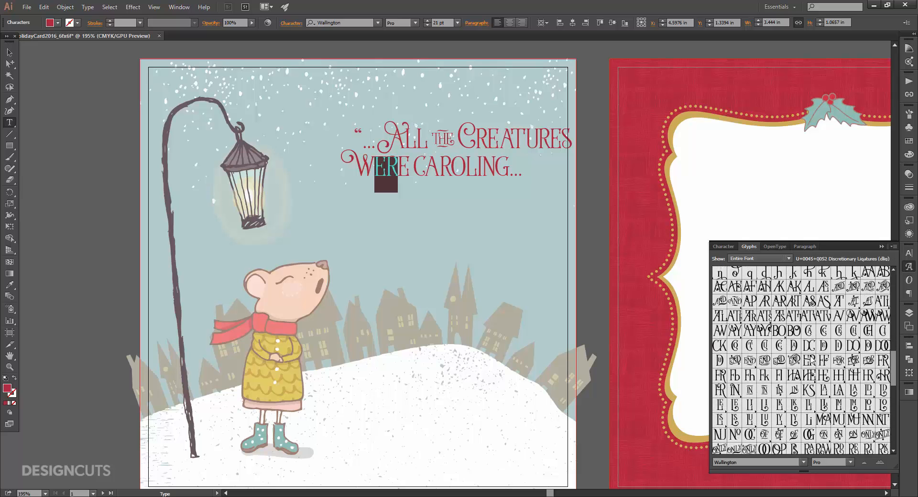
pyautogui.scroll(-2, 810, 360)
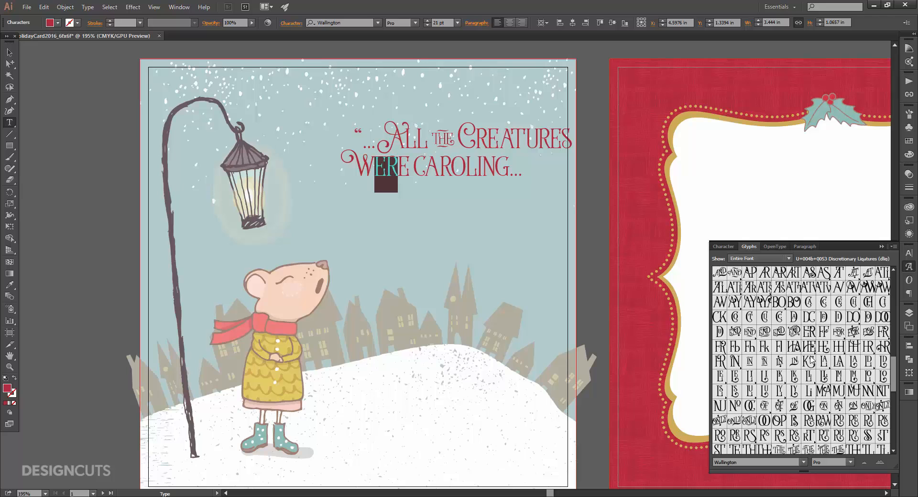
pyautogui.doubleClick(814, 331)
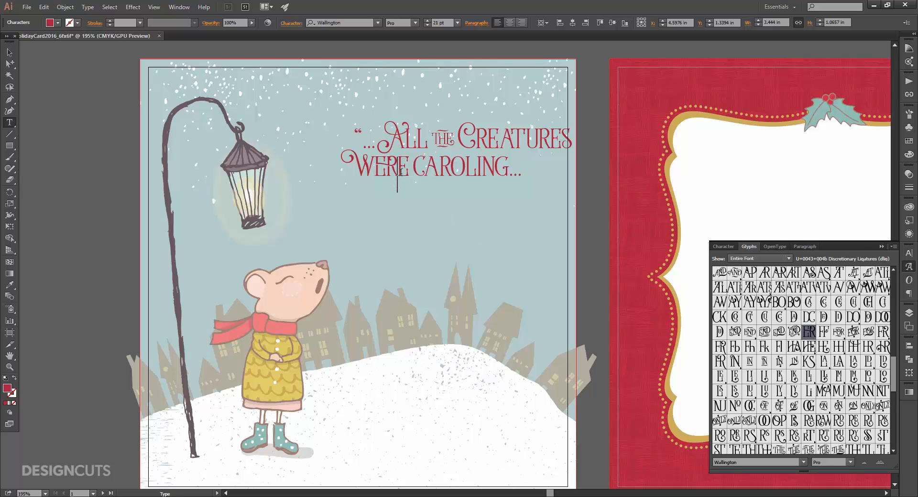
# Replace the final E of “were” with an alternate glyph whose base ends in a curl
pyautogui.moveTo(397, 170); pyautogui.dragTo(412, 171)
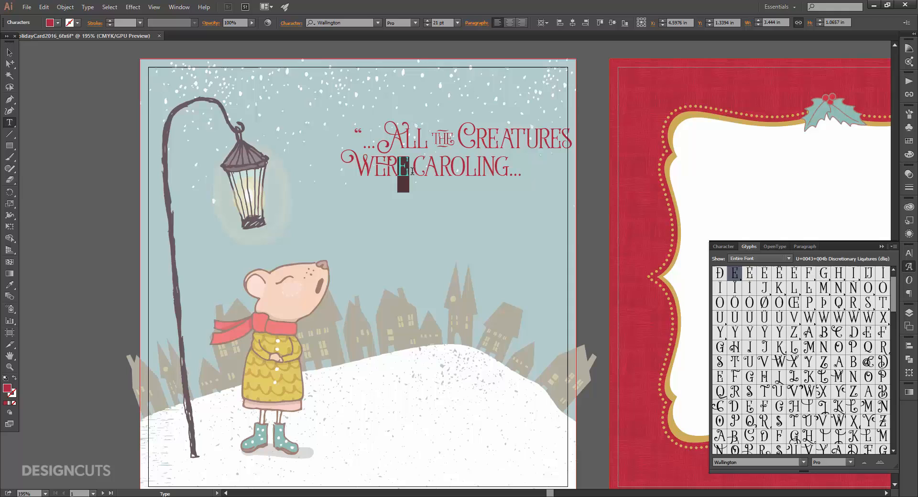
pyautogui.click(764, 259)
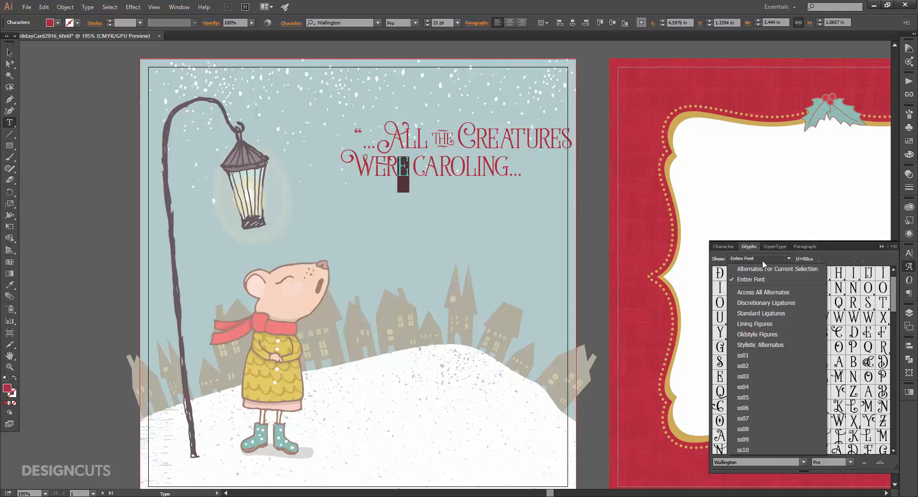
pyautogui.click(764, 264)
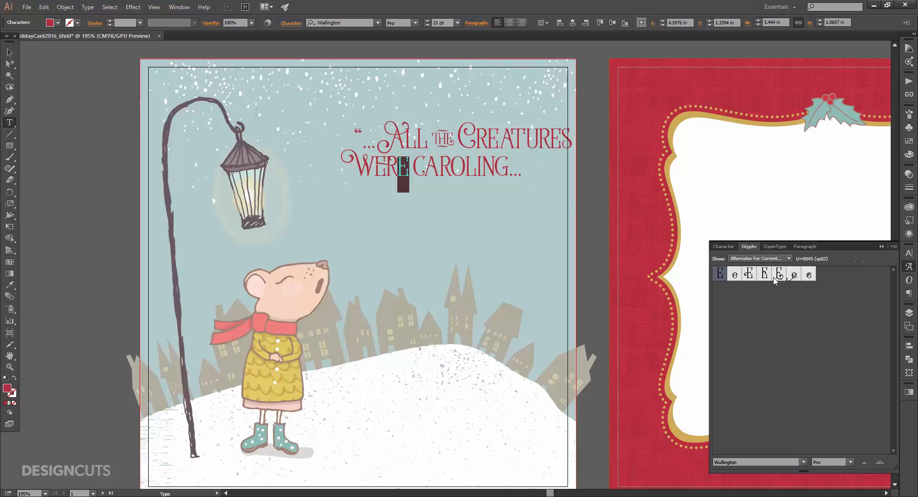
pyautogui.doubleClick(778, 274)
# Replace the letters AR of “caroling” with a joined AR ligature glyph from the entire Wallington font
pyautogui.click(758, 258)
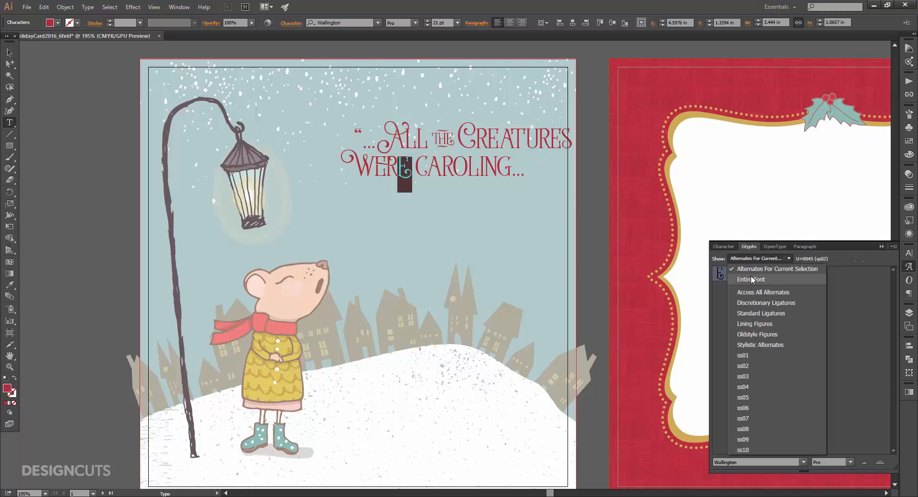
pyautogui.click(740, 283)
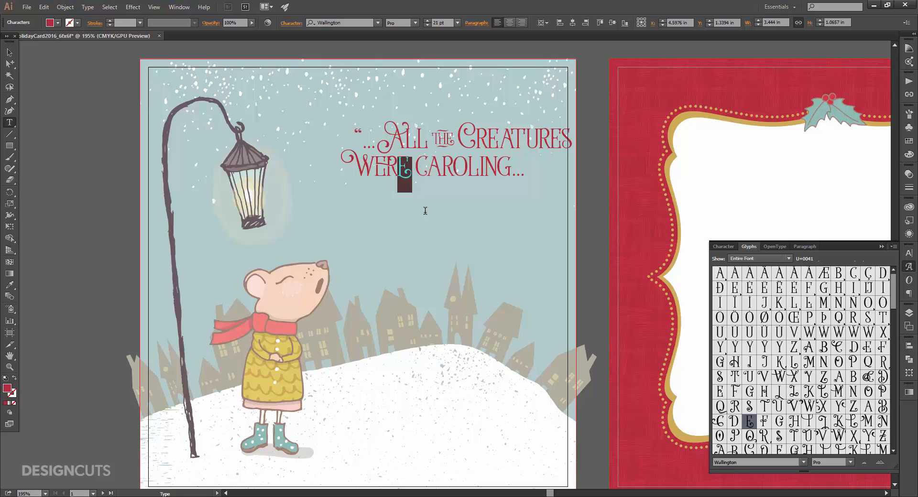
pyautogui.moveTo(427, 167); pyautogui.dragTo(448, 165)
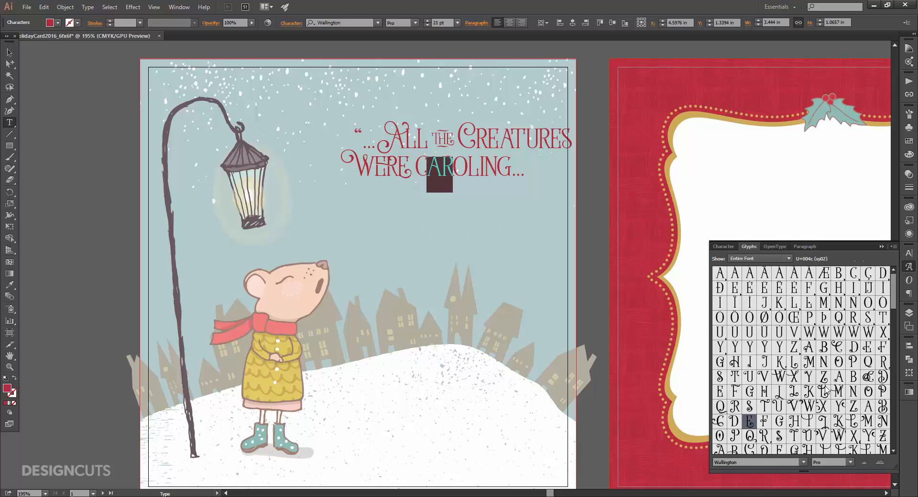
pyautogui.scroll(-10, 825, 389)
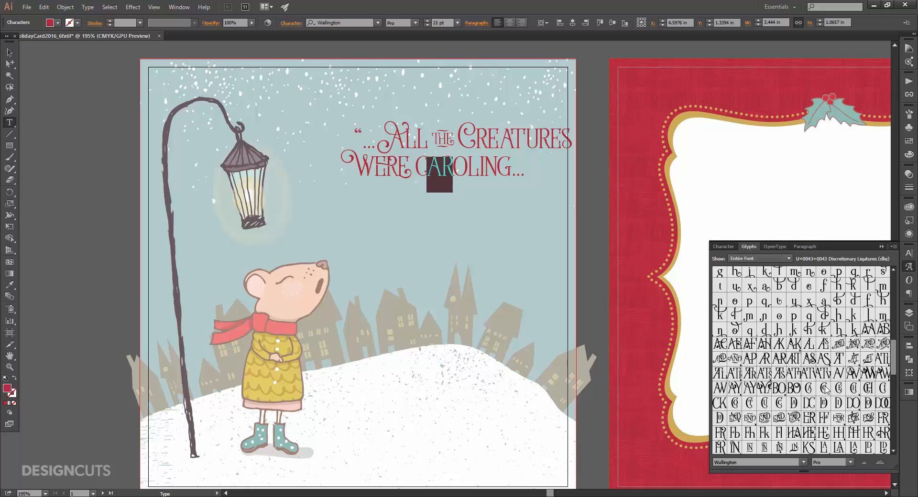
pyautogui.doubleClick(780, 362)
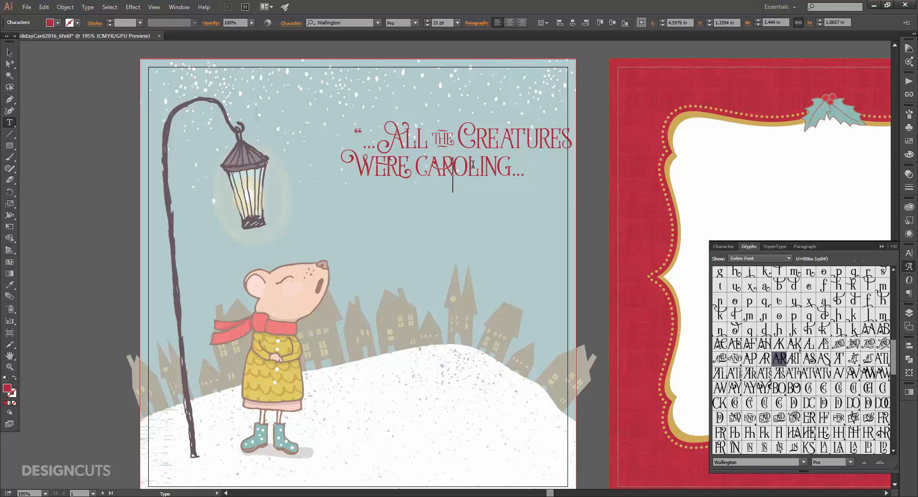
# Replace the letters IN of “caroling” with the joined IN ligature glyph and finish editing the text
pyautogui.moveTo(482, 161); pyautogui.dragTo(494, 163)
pyautogui.scroll(-6, 808, 373)
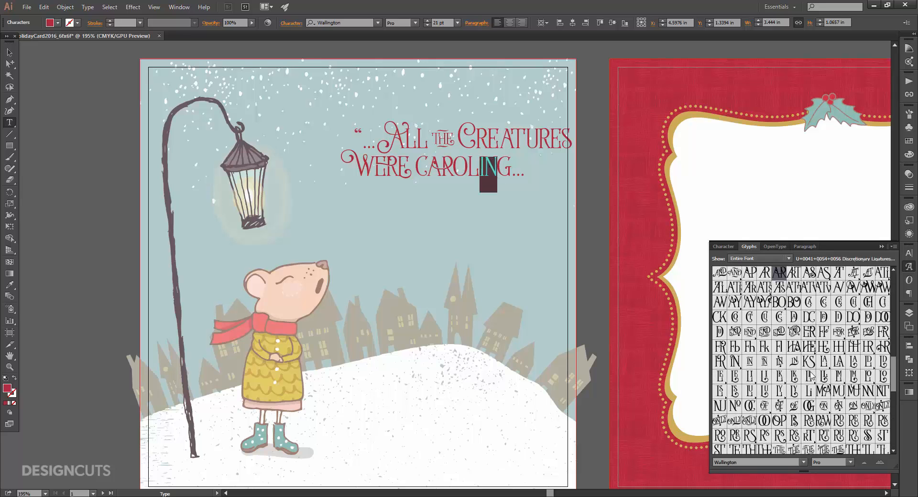
pyautogui.doubleClick(735, 362)
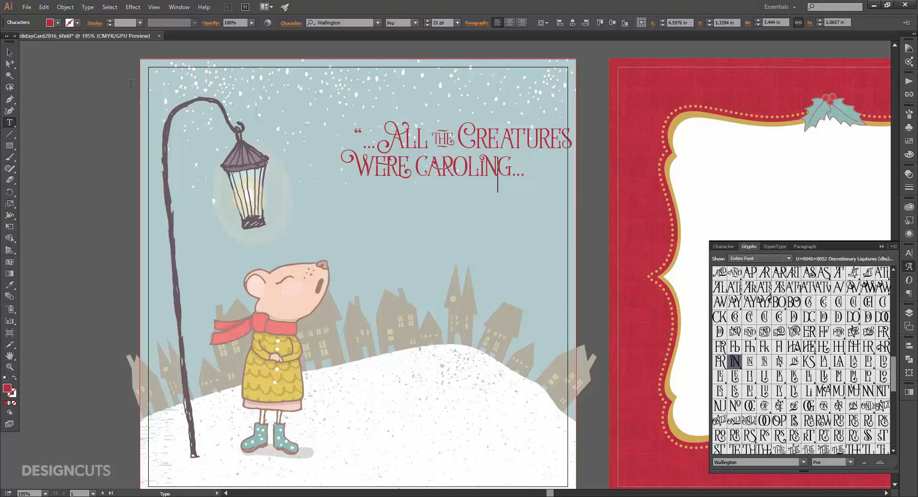
pyautogui.press('Escape')
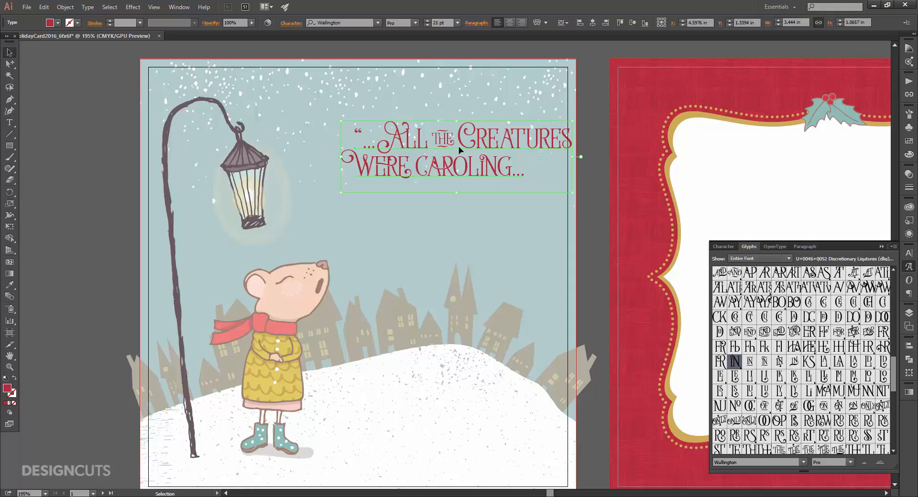
# Move the caroling text down and toward the lamppost so it sits inside the artboard's safe margin
pyautogui.moveTo(460, 150); pyautogui.dragTo(434, 177)
pyautogui.click(586, 211)
pyautogui.moveTo(560, 252); pyautogui.dragTo(557, 219)
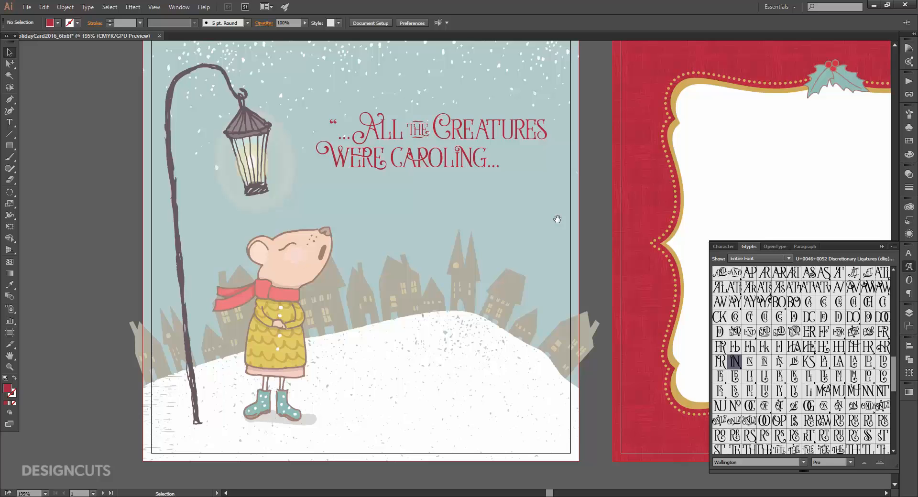
# Indent the second caroling line to start beneath “the” and shift the whole text block closer to the lamppost
pyautogui.press('t')
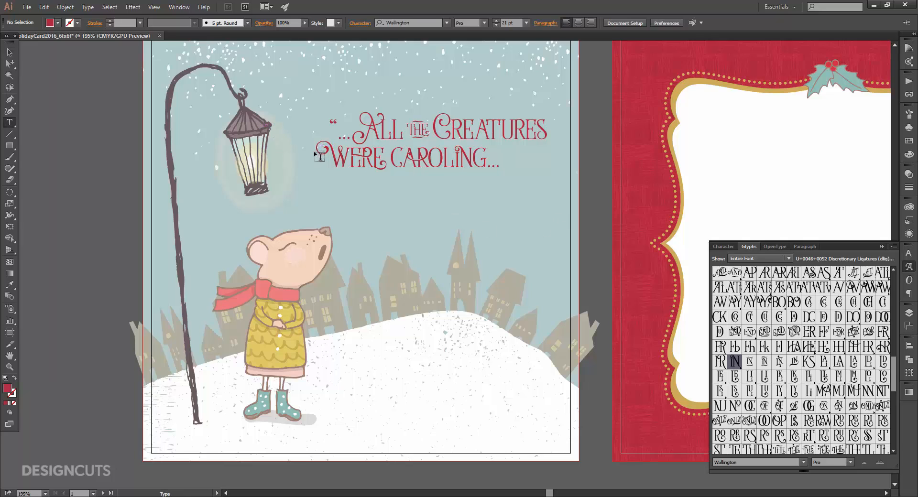
pyautogui.click(333, 152)
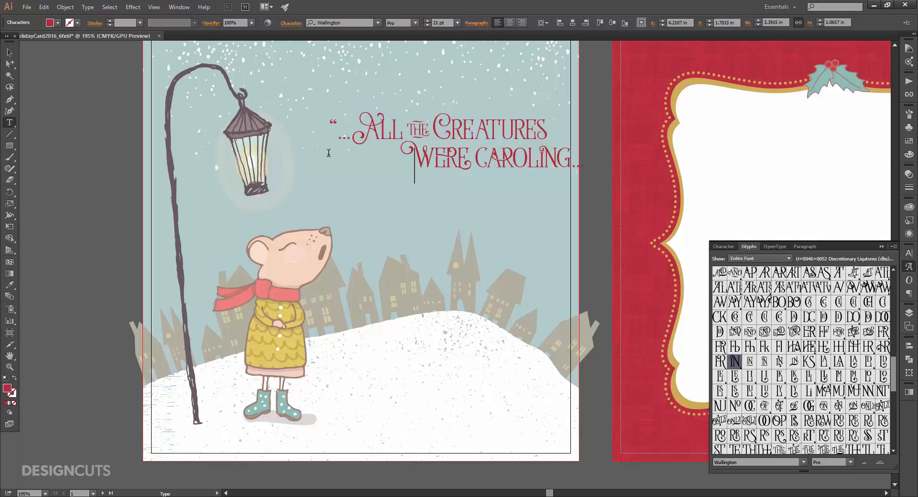
pyautogui.click(10, 52)
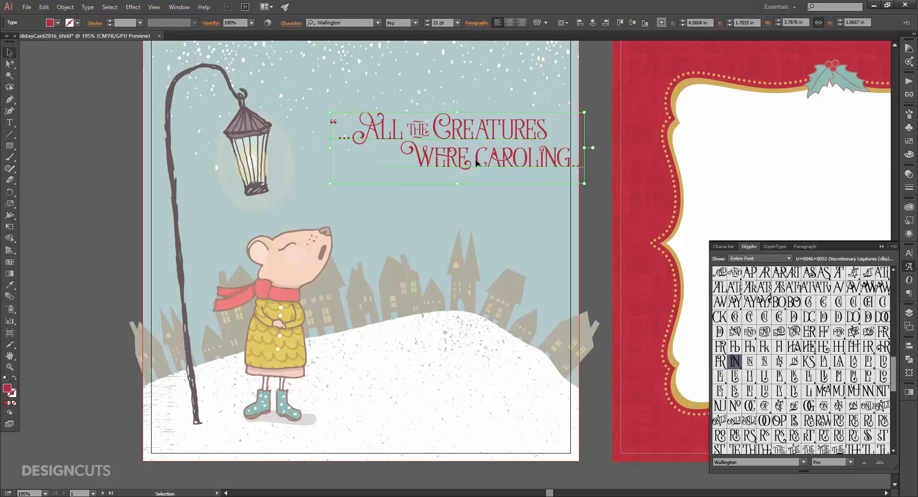
pyautogui.moveTo(476, 163); pyautogui.dragTo(457, 160)
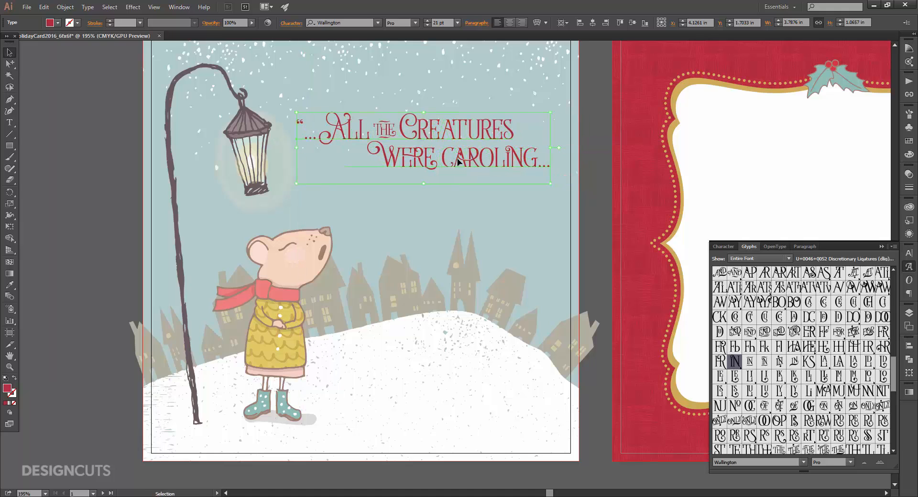
pyautogui.click(596, 149)
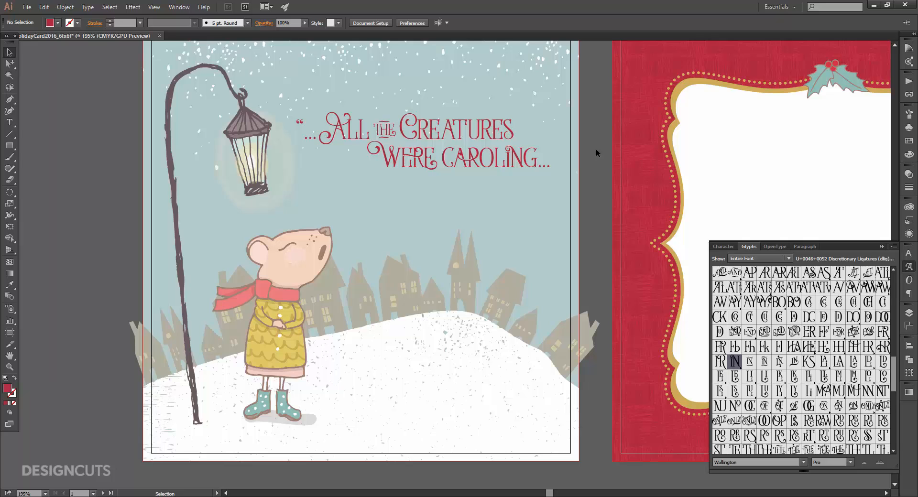
# Duplicate the caroling text onto the snow beside the mouse's boots and change the copy's wording to “...EVEN THE MOUSE.”
pyautogui.click(463, 164)
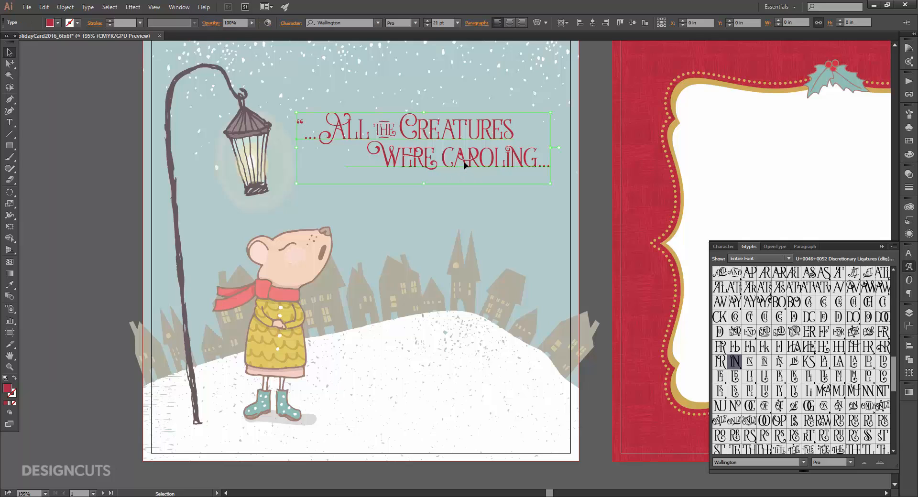
pyautogui.moveTo(464, 164); pyautogui.dragTo(472, 408)
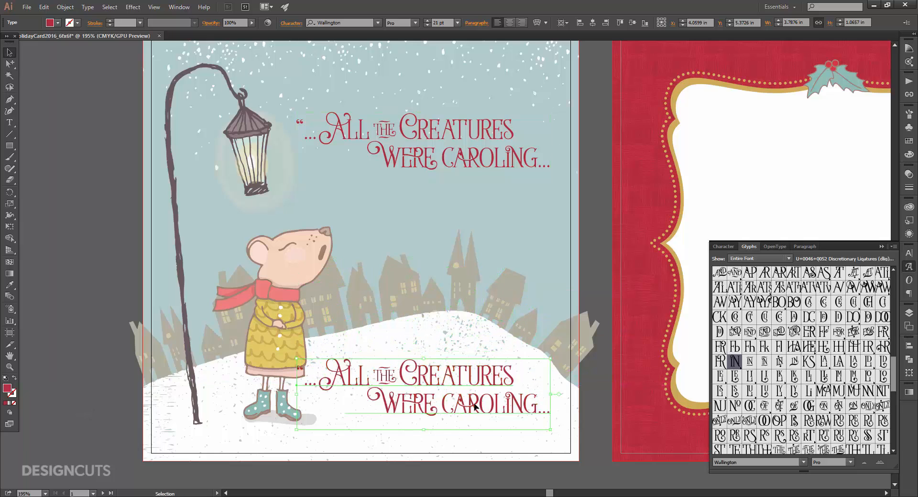
pyautogui.doubleClick(425, 394)
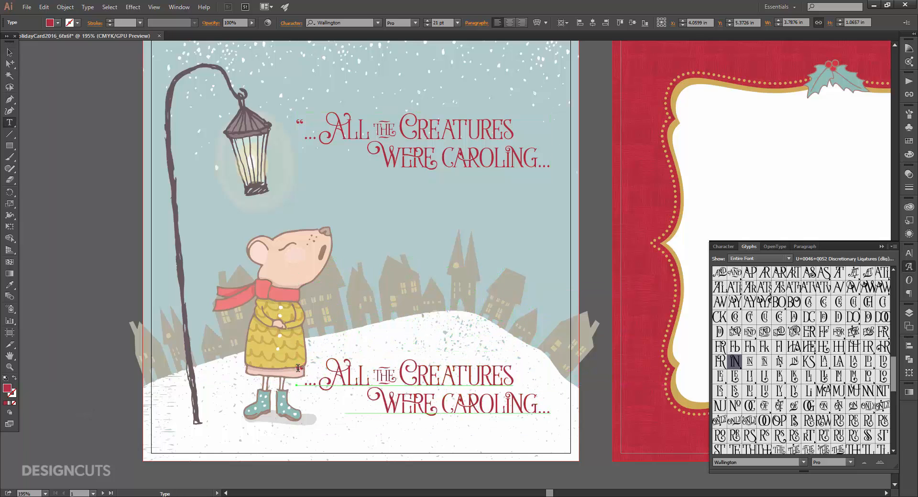
pyautogui.moveTo(298, 374); pyautogui.dragTo(661, 462)
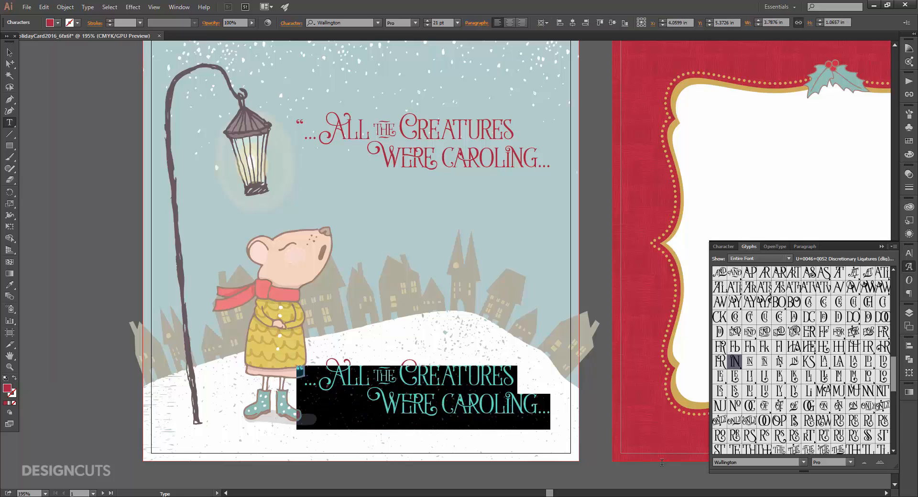
pyautogui.press('BackSpace')
pyautogui.write('EVEN THE')
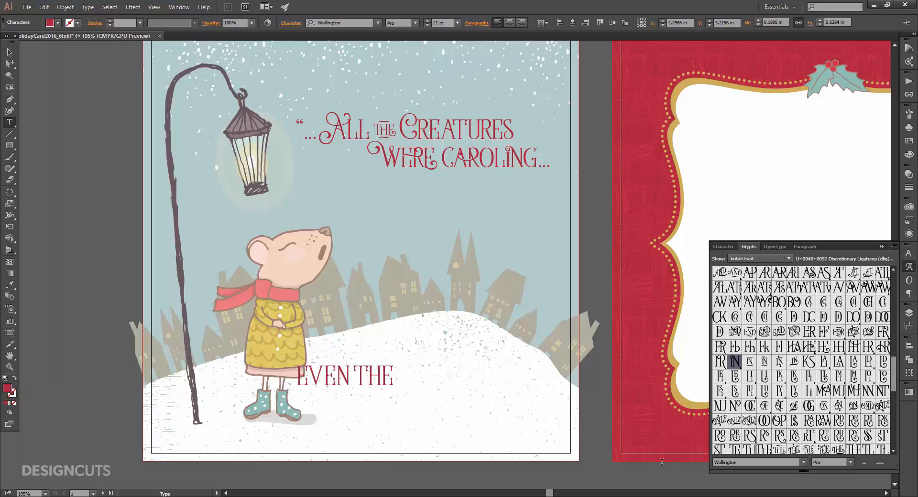
pyautogui.write(' MOUSE')
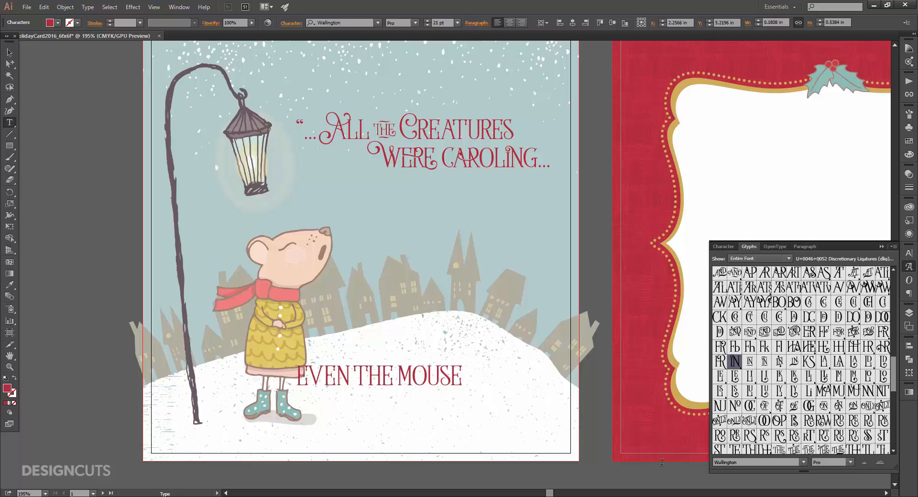
pyautogui.write('."')
pyautogui.click(298, 375)
pyautogui.write('...')
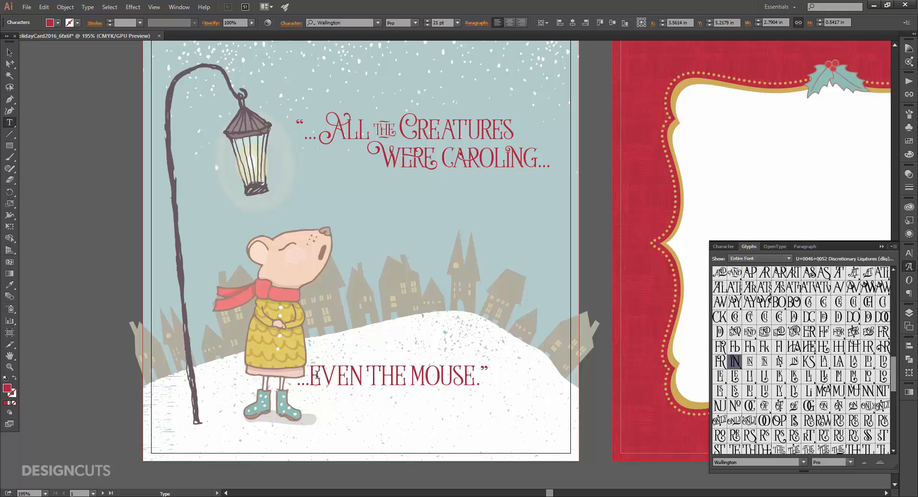
# Replace the first E of “EVEN” with a stylistic alternate glyph that has a curl on its stem side
pyautogui.hotkey('shift', 'Right')
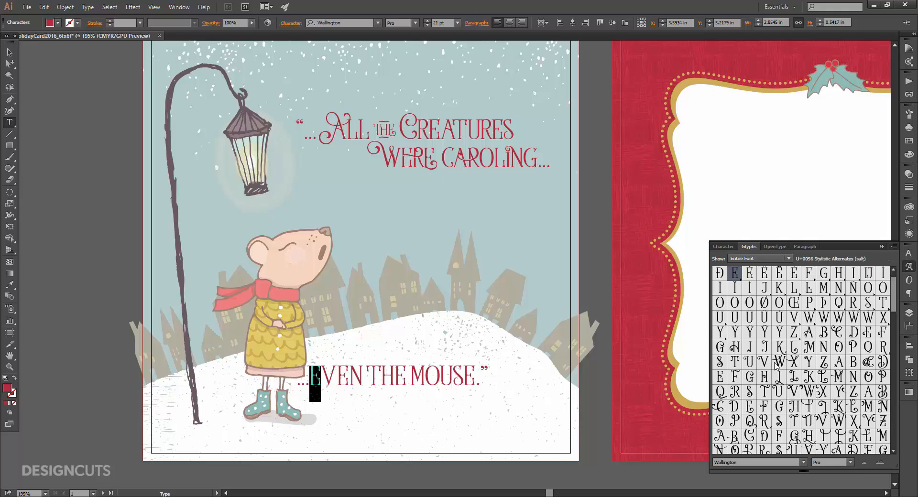
pyautogui.click(756, 258)
pyautogui.click(755, 263)
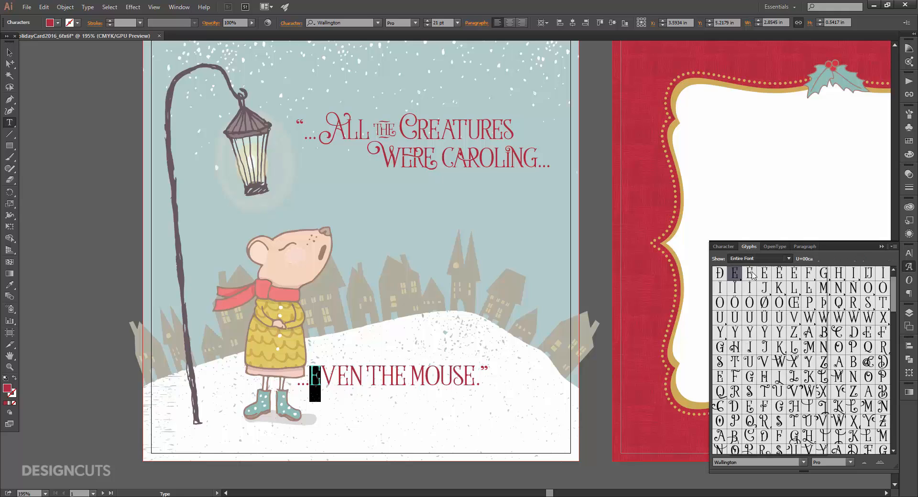
pyautogui.doubleClick(748, 275)
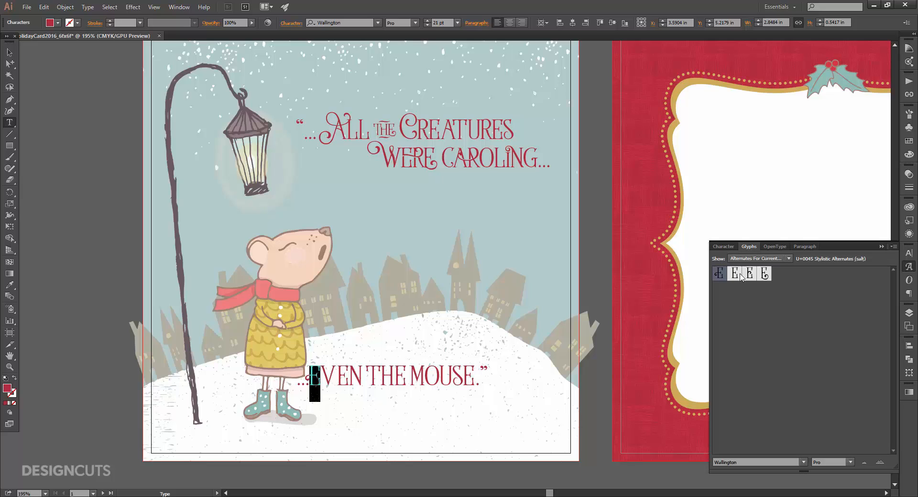
# Replace the word “THE” in “...EVEN THE MOUSE.” with the small decorative THE ligature glyph from the Wallington font
pyautogui.doubleClick(378, 375)
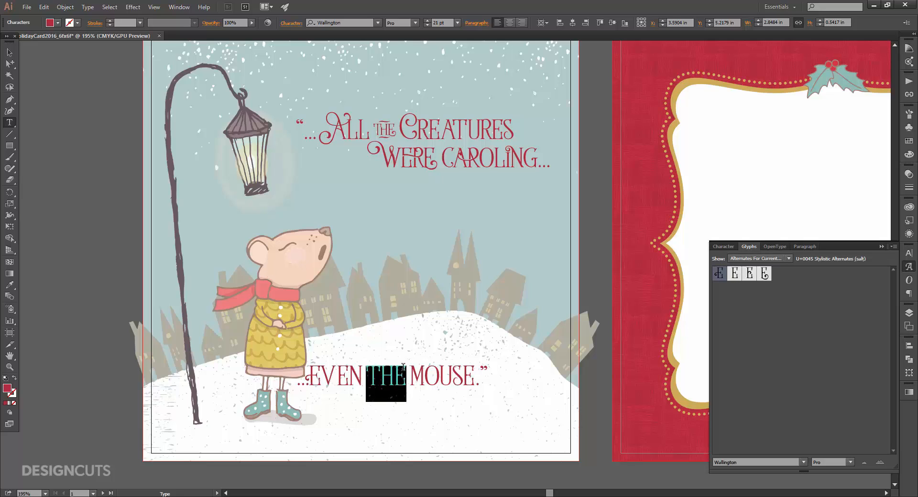
pyautogui.click(752, 259)
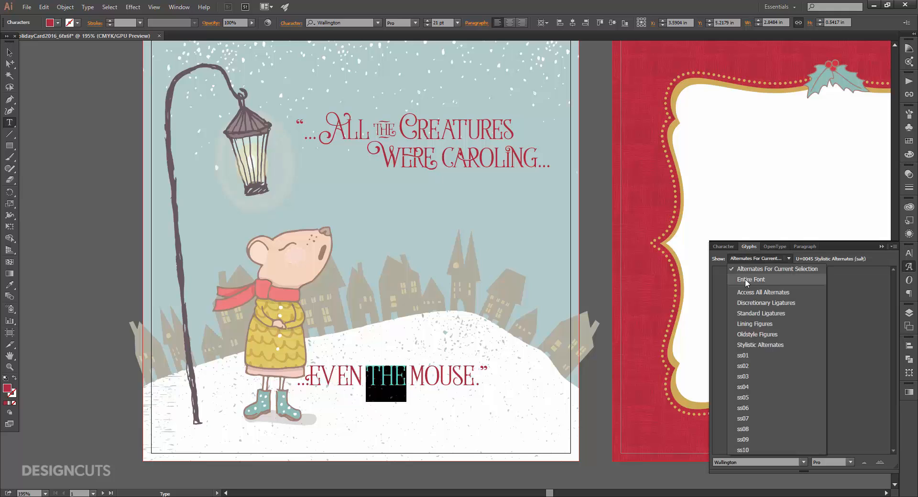
pyautogui.click(750, 279)
pyautogui.scroll(-5, 824, 410)
pyautogui.scroll(-10, 823, 410)
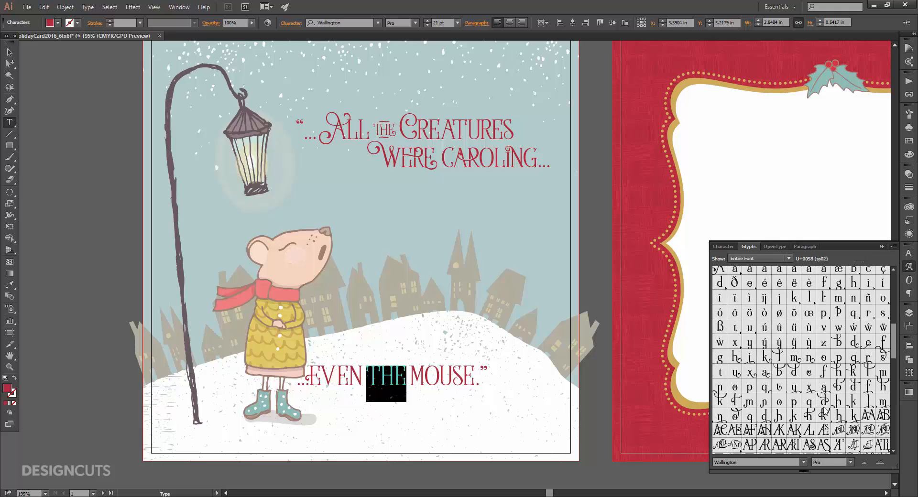
pyautogui.scroll(-3, 823, 409)
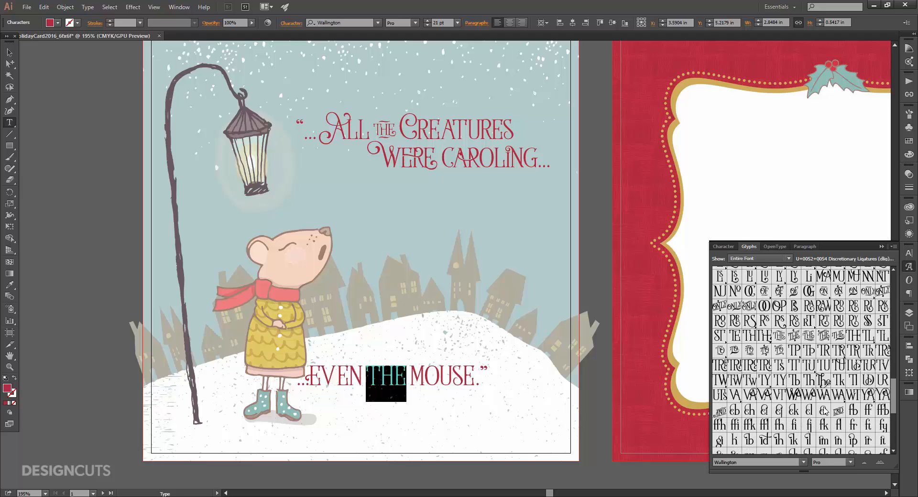
pyautogui.doubleClick(778, 336)
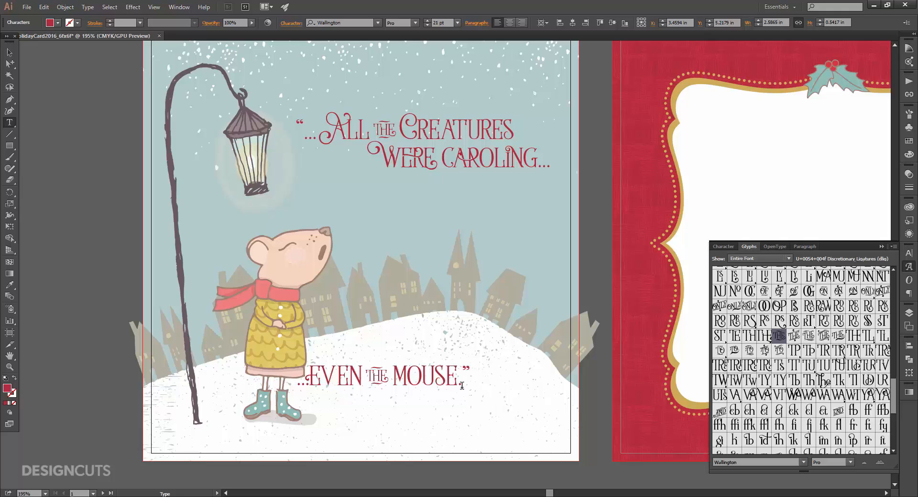
# Replace the U of “MOUSE” with a stylistic alternate glyph that has a large curl looping above the letter
pyautogui.moveTo(422, 375); pyautogui.dragTo(430, 376)
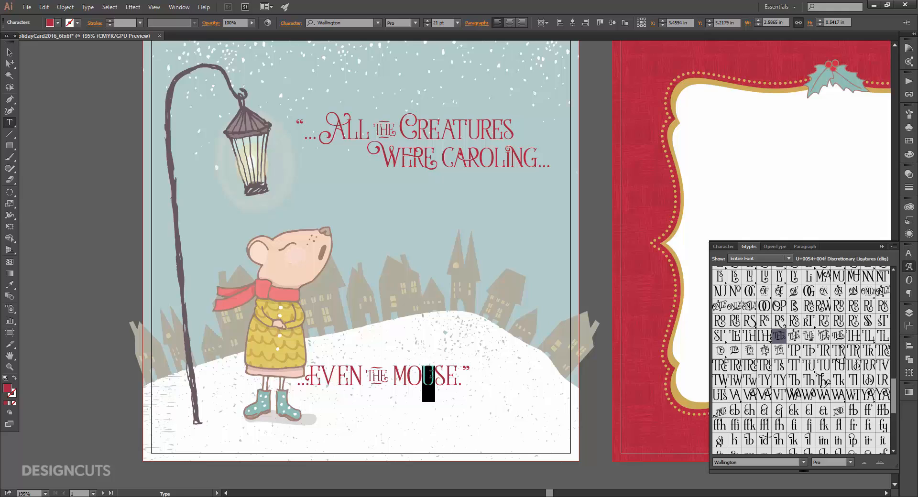
pyautogui.click(760, 259)
pyautogui.click(757, 270)
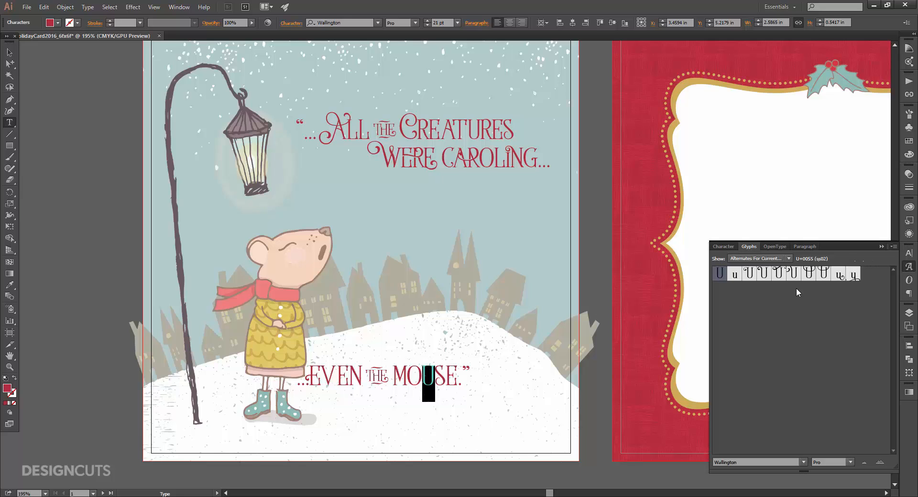
pyautogui.doubleClick(804, 275)
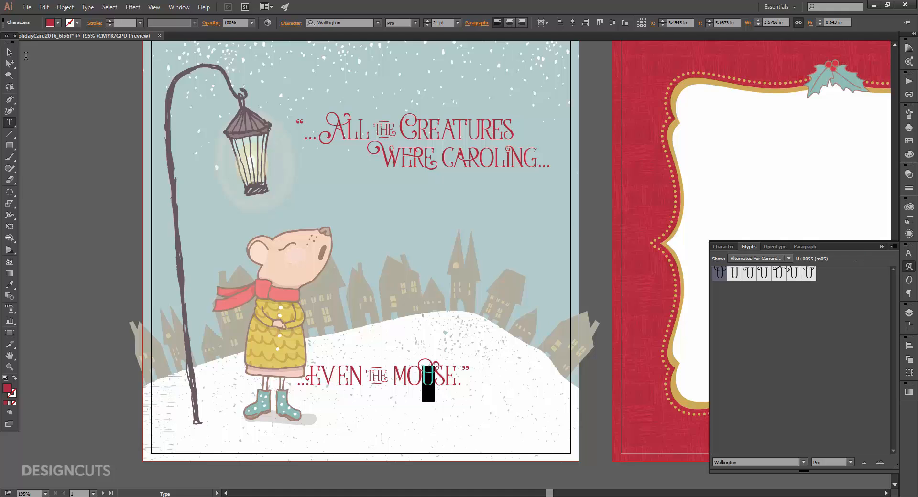
# Move the “...EVEN THE MOUSE.” line away from the mouse's boots, lower and farther right on the open snow
pyautogui.press('Escape')
pyautogui.moveTo(428, 389); pyautogui.dragTo(484, 405)
pyautogui.click(591, 409)
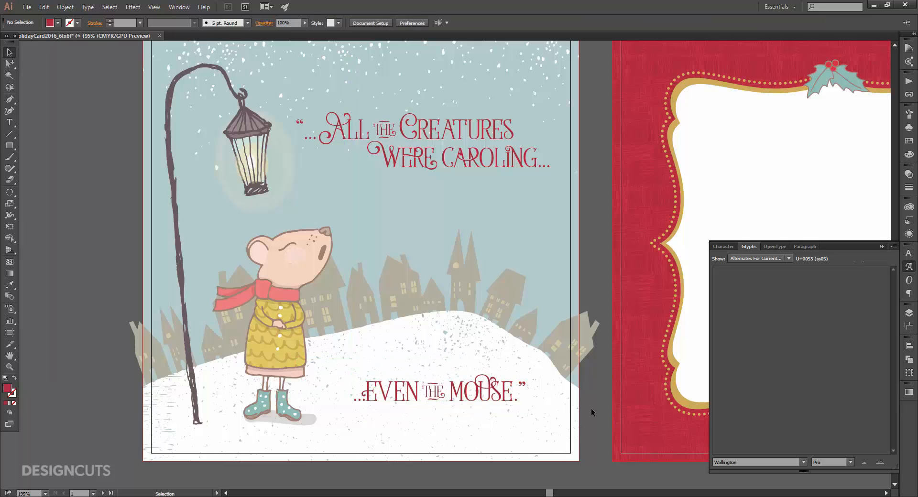
pyautogui.moveTo(479, 397); pyautogui.dragTo(481, 396)
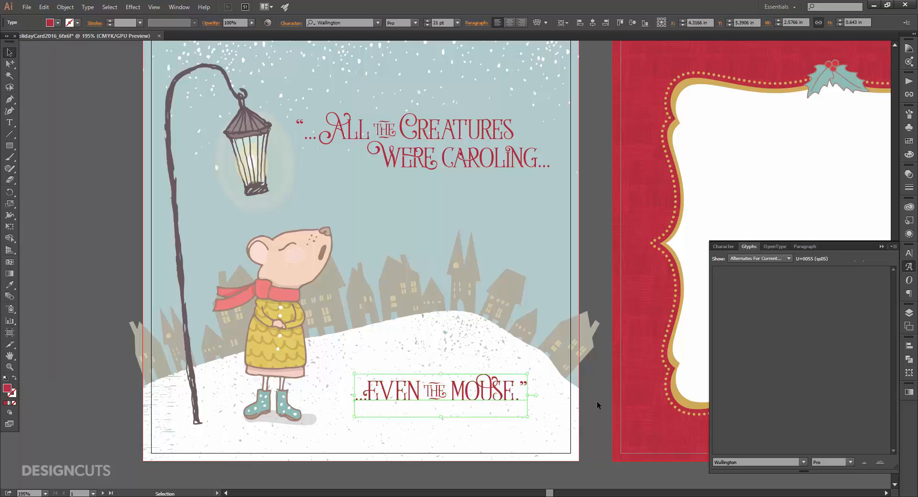
pyautogui.click(595, 400)
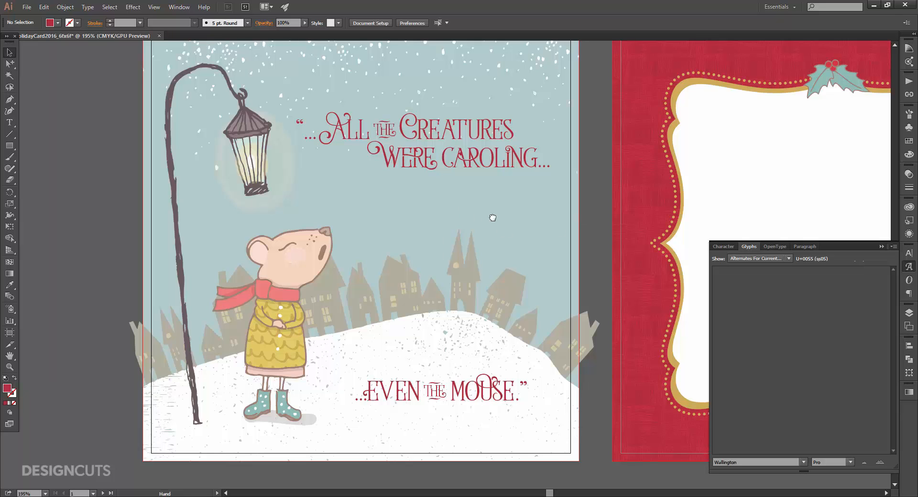
# Duplicate the caroling text into the gold-framed white panel and change the copy's wording to “HAPPY HOLIDAYS” over “FROM OUR FAMILY TO YOURS”
pyautogui.moveTo(557, 222); pyautogui.dragTo(264, 222)
pyautogui.click(193, 164)
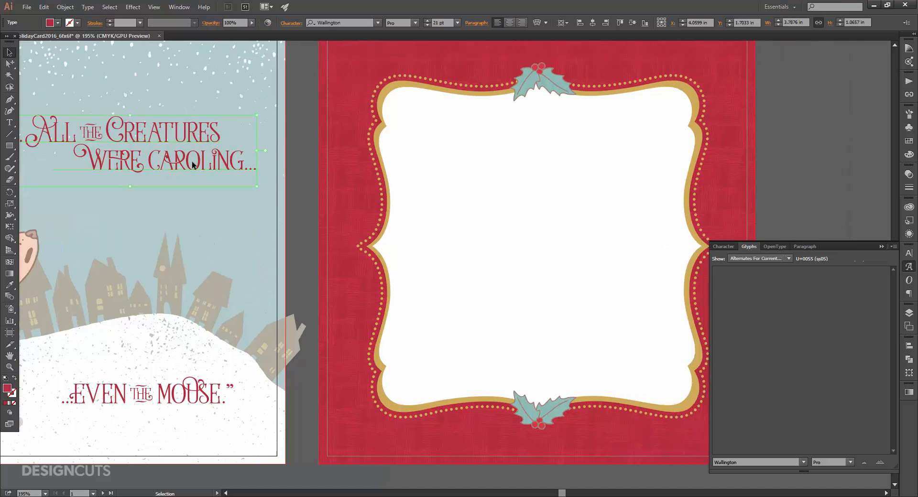
pyautogui.moveTo(193, 165); pyautogui.dragTo(591, 191)
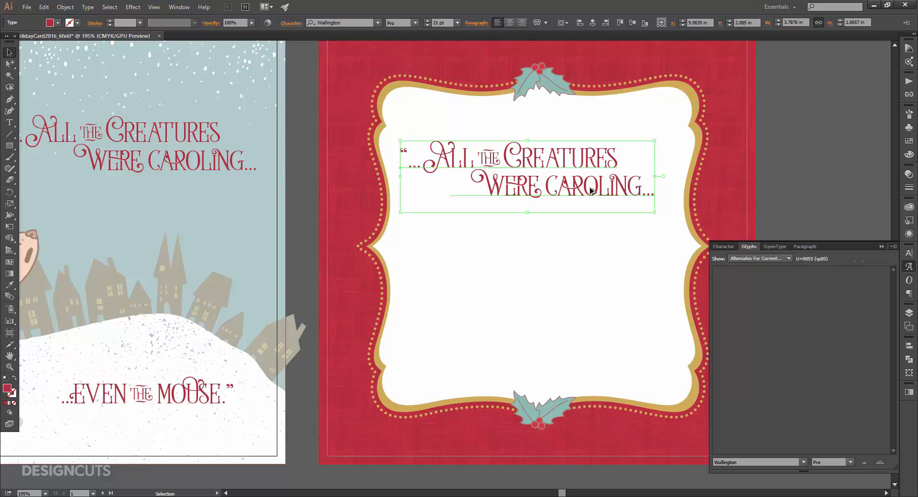
pyautogui.doubleClick(591, 190)
pyautogui.moveTo(652, 188); pyautogui.dragTo(362, 125)
pyautogui.write('HAPPY')
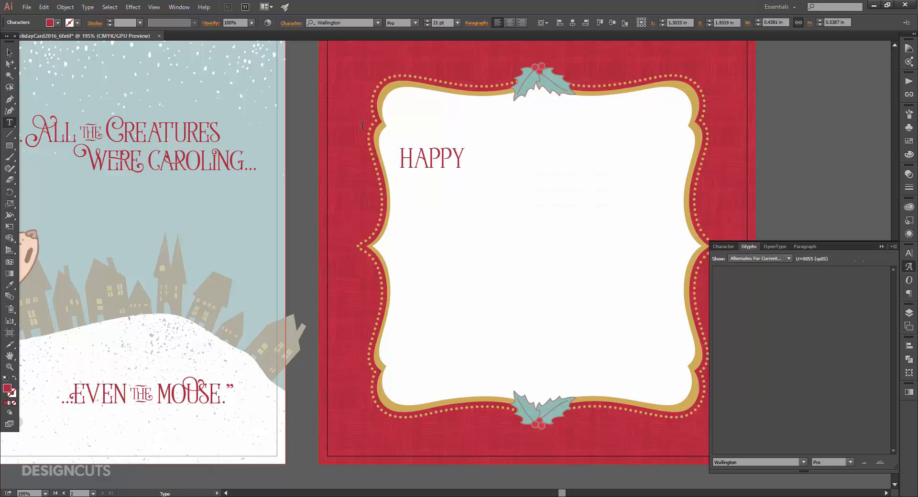
pyautogui.write(' HOLIDAYS')
pyautogui.press('Return')
pyautogui.write('FR')
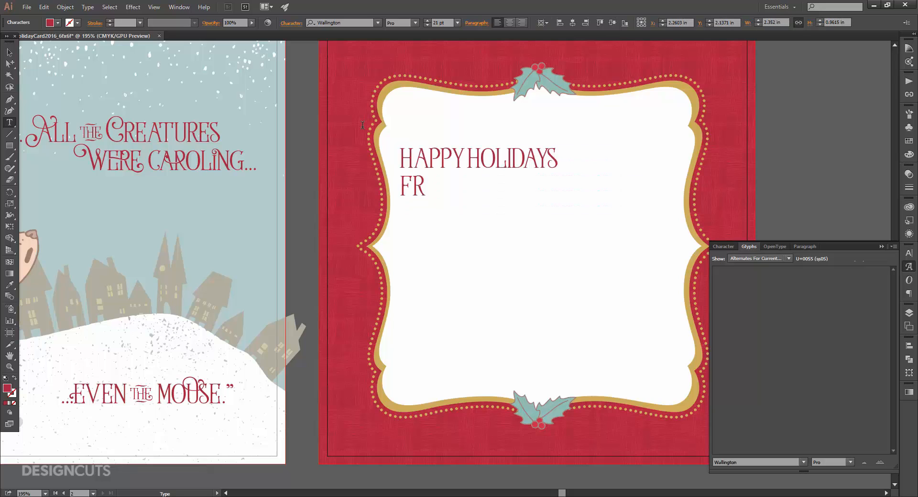
pyautogui.write('OM OUR FAMILY')
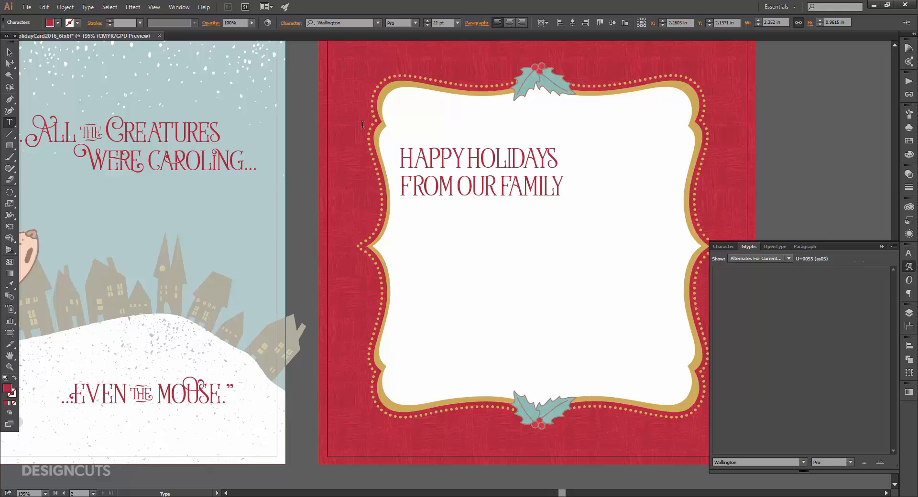
pyautogui.write(' TO YOURS')
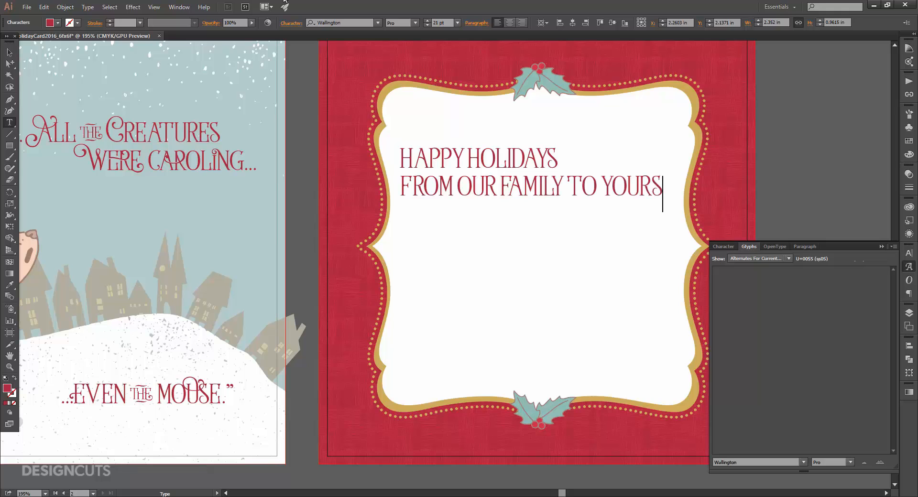
pyautogui.click(10, 52)
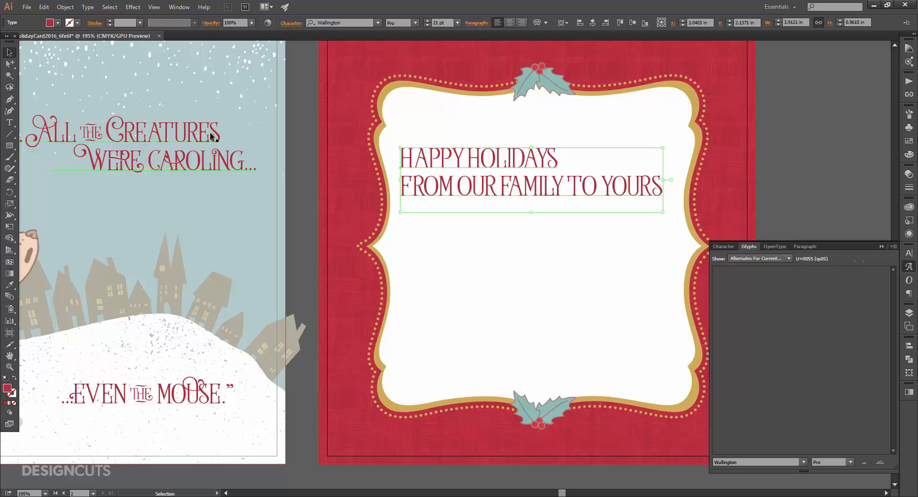
# Set the font size of the “HAPPY HOLIDAYS” line to 33 pt
pyautogui.press('t')
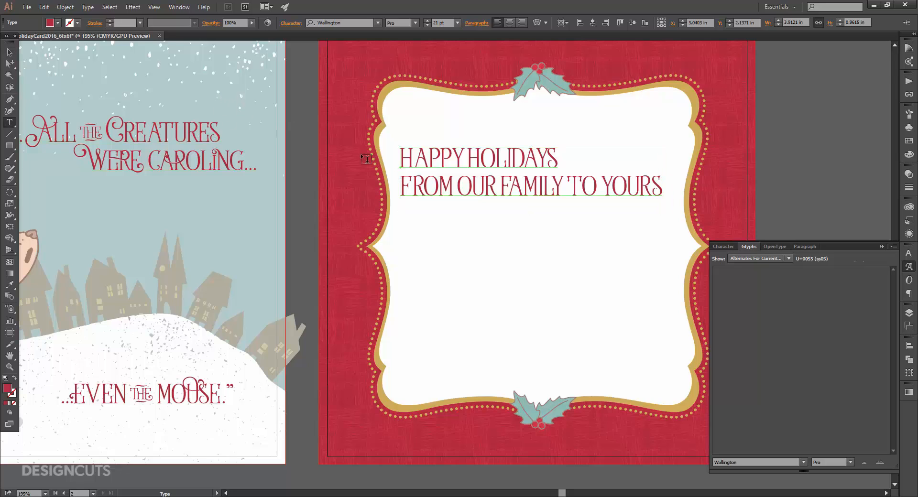
pyautogui.moveTo(400, 158); pyautogui.dragTo(560, 160)
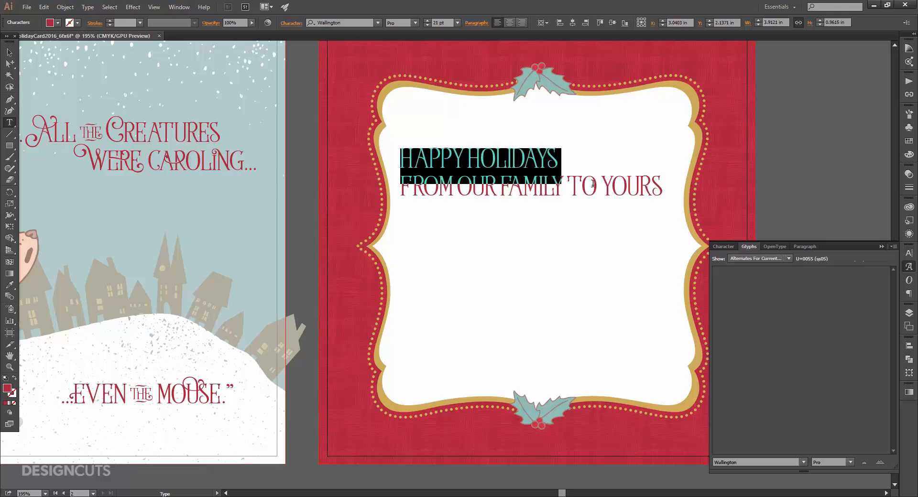
pyautogui.click(908, 255)
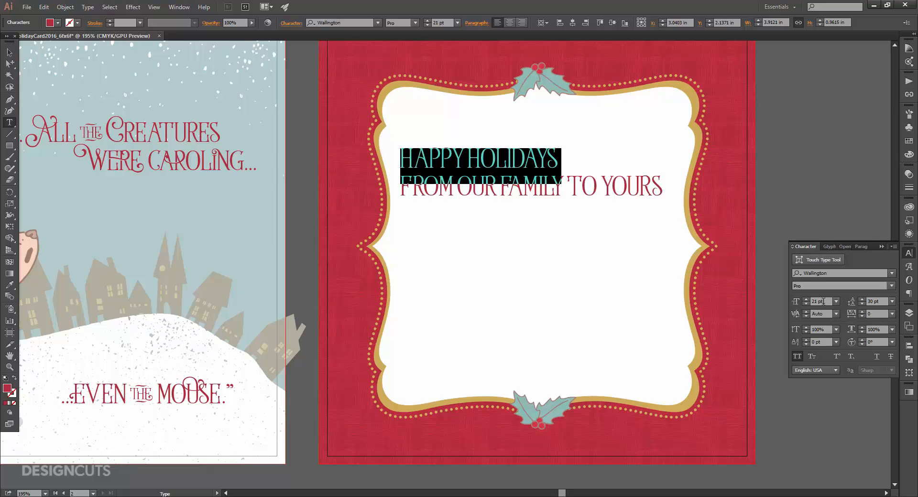
pyautogui.doubleClick(809, 300)
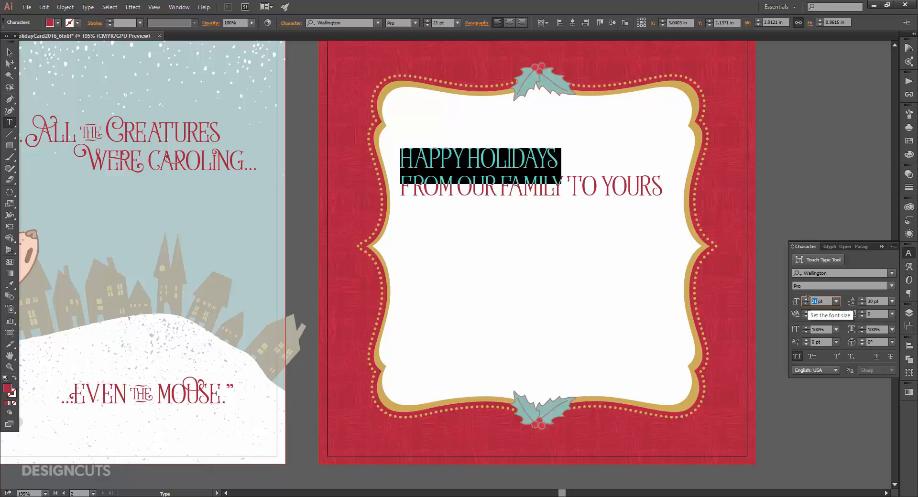
pyautogui.write('33')
pyautogui.press('Return')
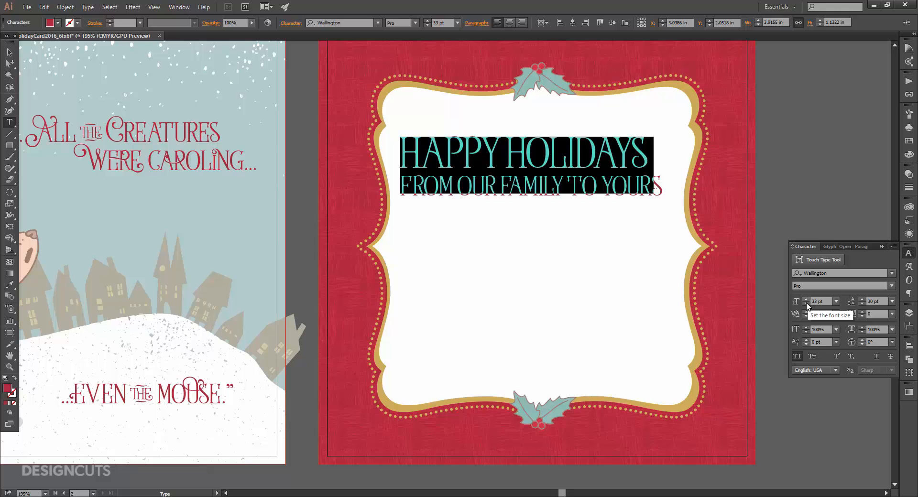
# Reduce the “FROM OUR FAMILY TO YOURS” line to 20 pt so its width matches the line above
pyautogui.doubleClick(549, 186)
pyautogui.tripleClick(549, 186)
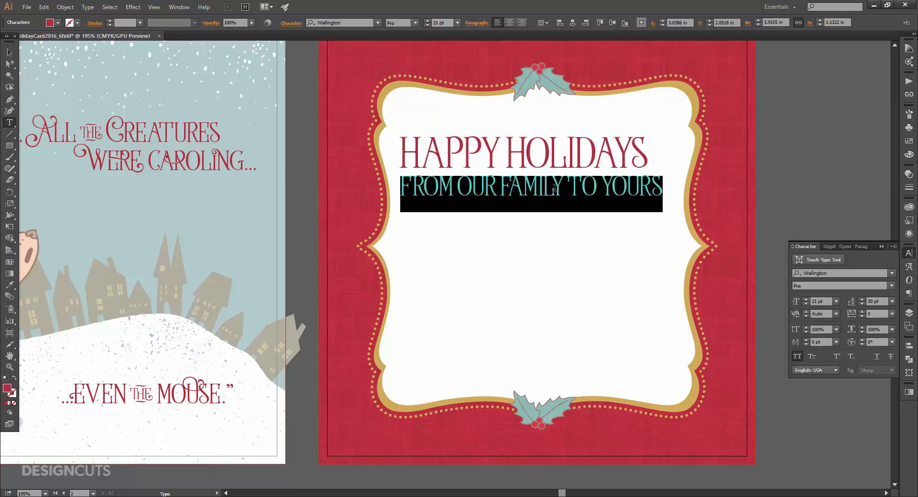
pyautogui.click(806, 305)
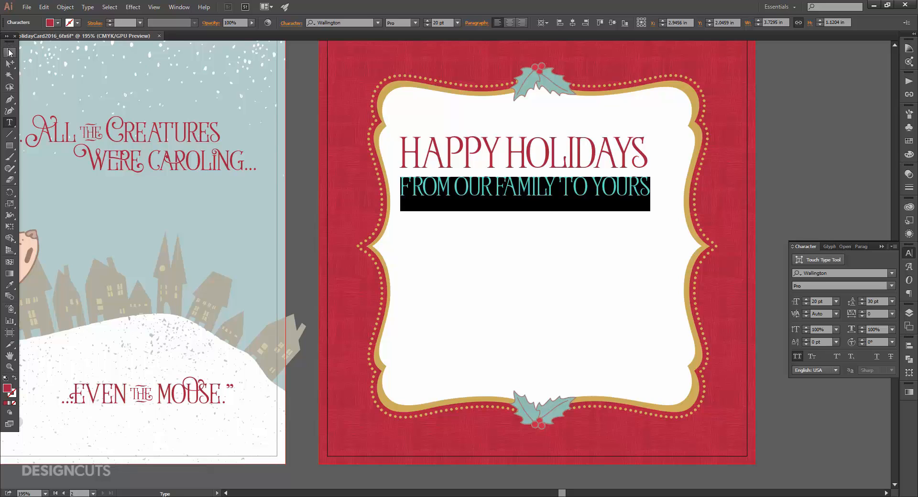
# Center-align the two greeting lines and center the text block horizontally on the red artboard
pyautogui.click(9, 52)
pyautogui.click(859, 246)
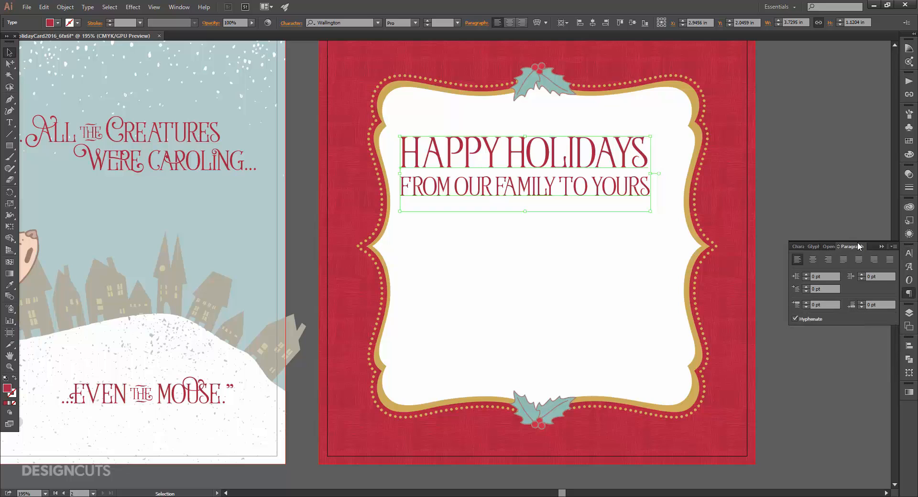
pyautogui.click(816, 258)
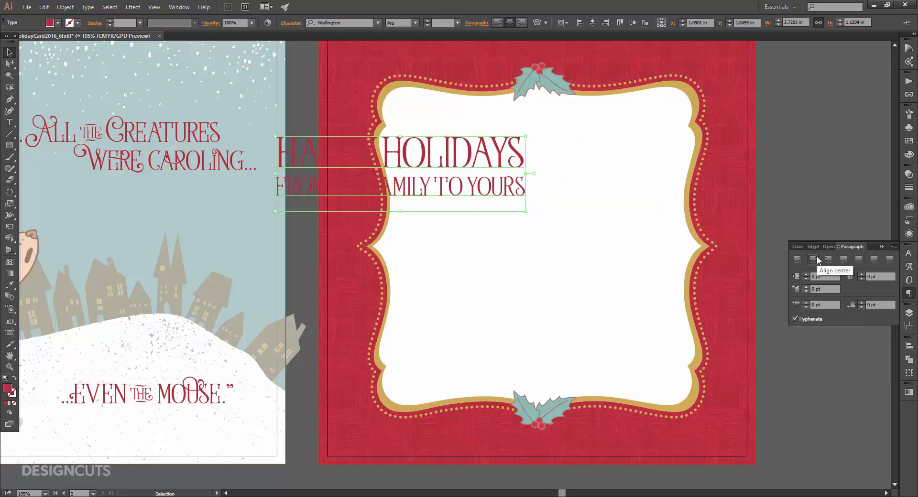
pyautogui.click(592, 22)
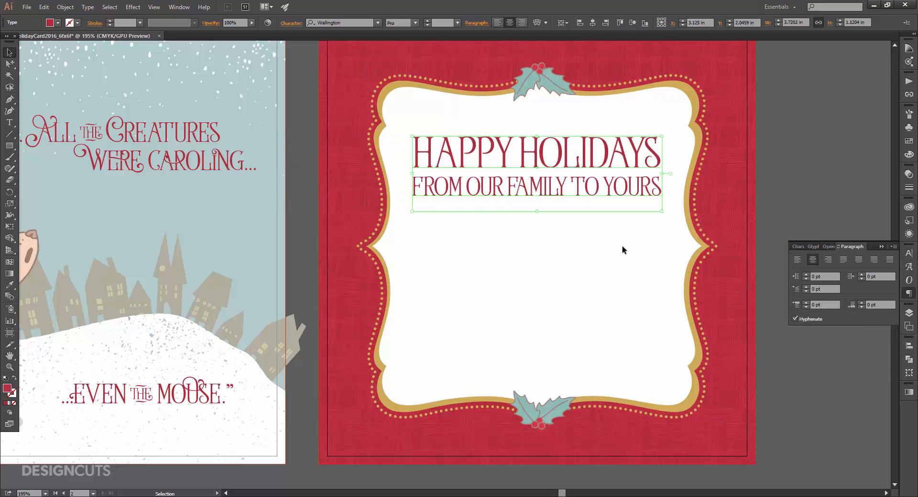
# Replace the letters “HA” of “HAPPY” with the decorative HA discretionary ligature from the entire Wallington glyph set
pyautogui.press('t')
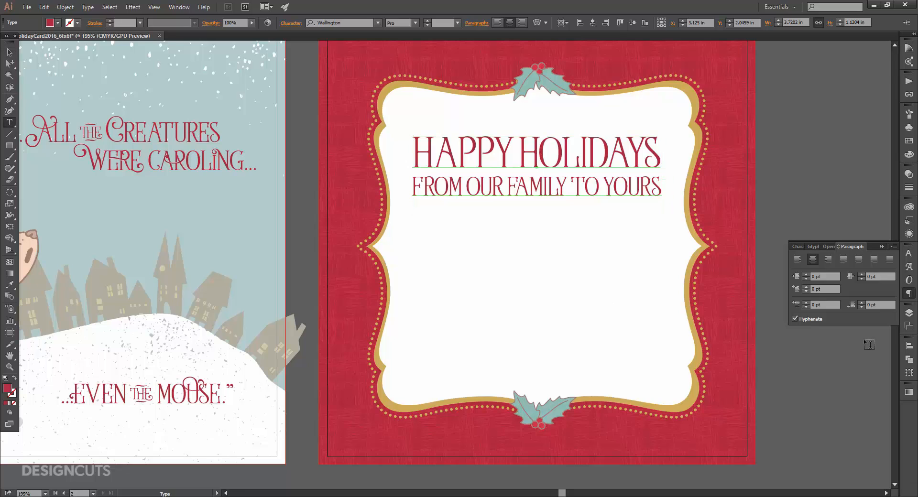
pyautogui.click(909, 267)
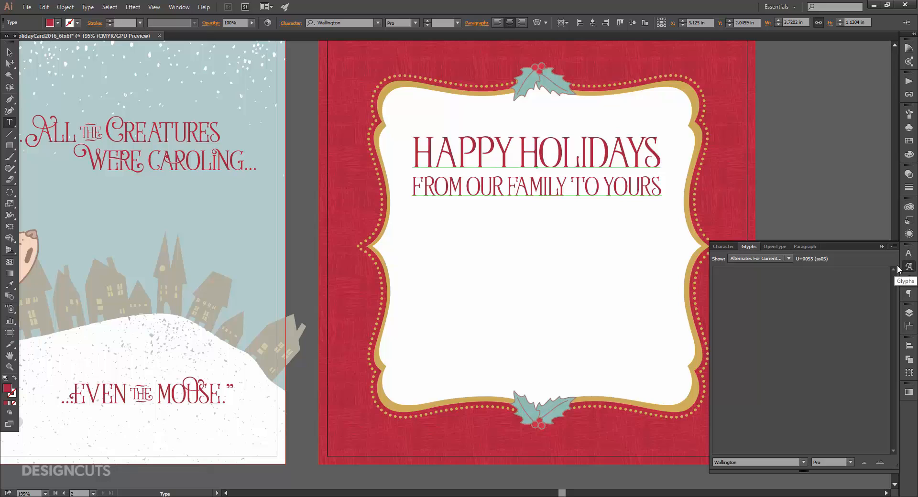
pyautogui.moveTo(456, 156); pyautogui.dragTo(417, 158)
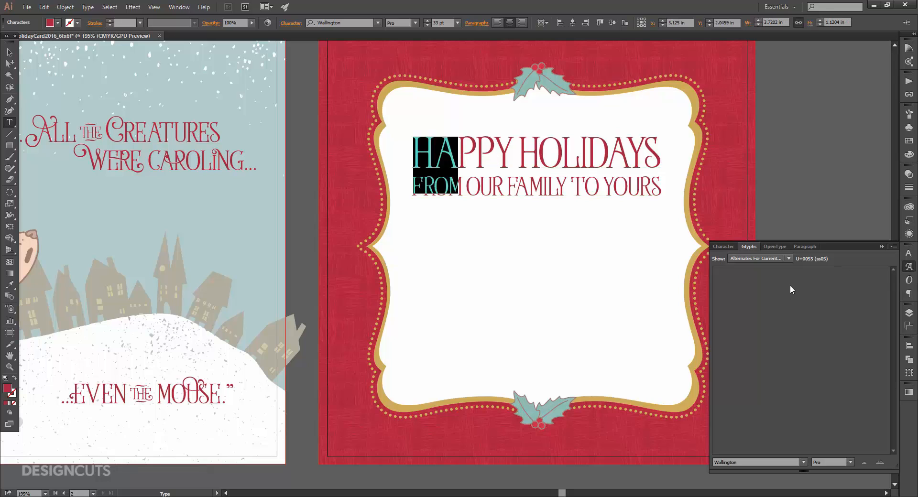
pyautogui.click(761, 258)
pyautogui.click(756, 276)
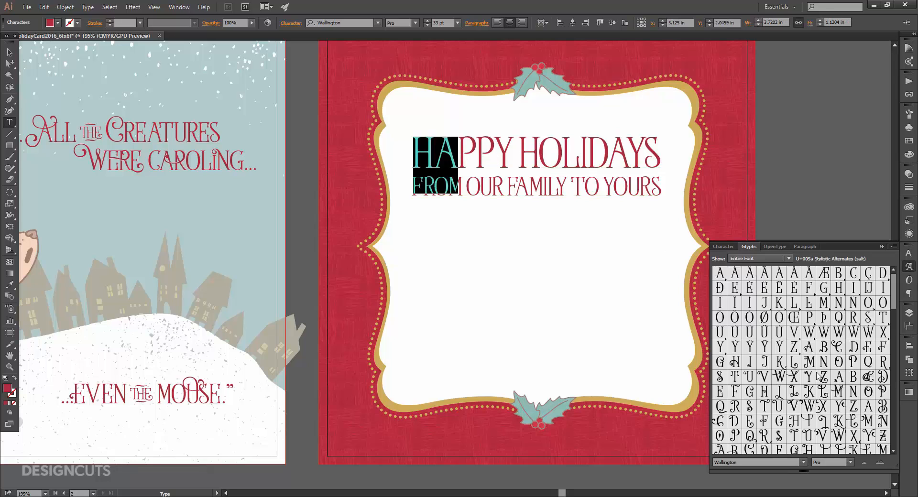
pyautogui.scroll(-2, 817, 376)
pyautogui.scroll(-10, 816, 377)
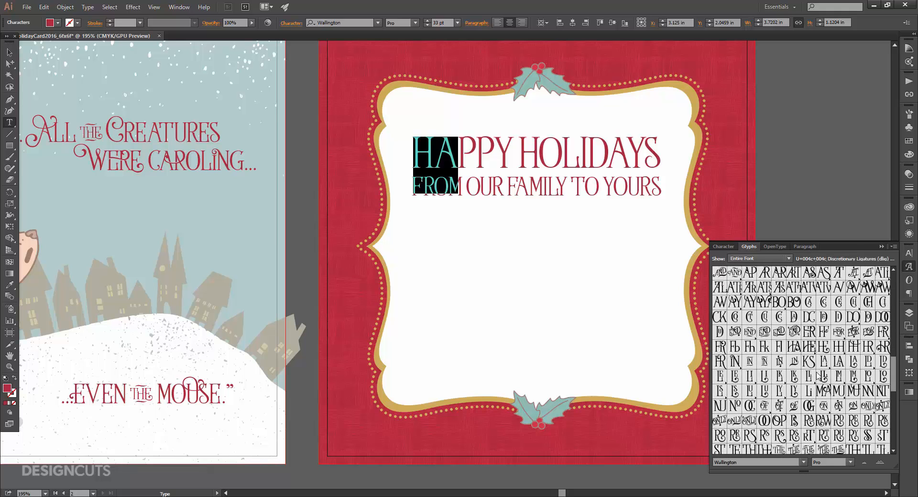
pyautogui.scroll(-1, 817, 376)
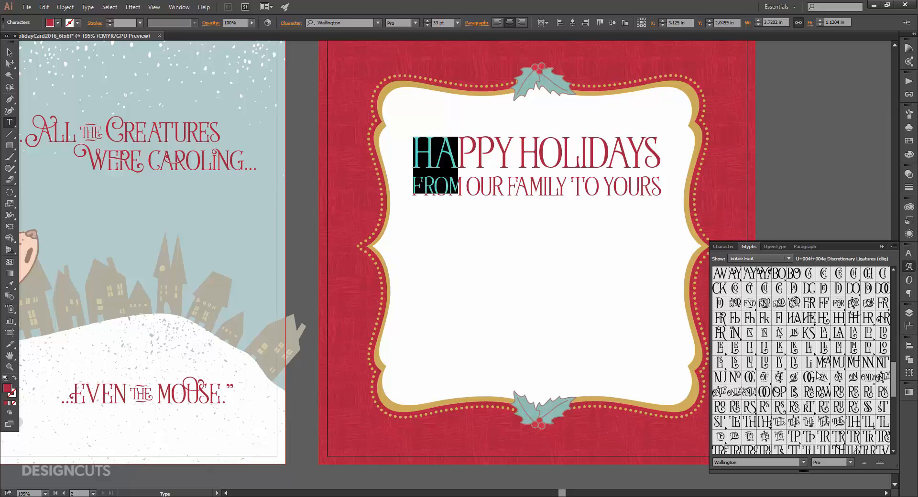
pyautogui.doubleClick(793, 319)
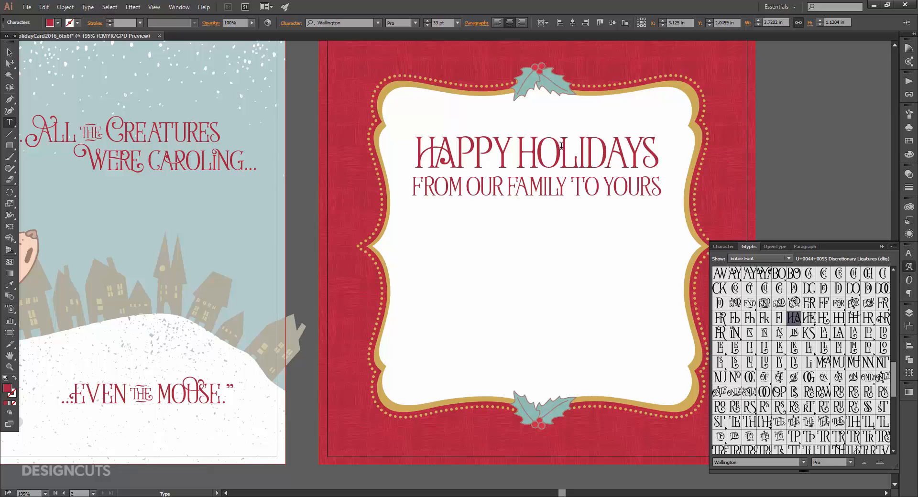
# Replace the letters “LI” and “AY” of “HOLIDAYS” with decorative Wallington discretionary ligatures from the entire font set
pyautogui.moveTo(560, 146); pyautogui.dragTo(586, 146)
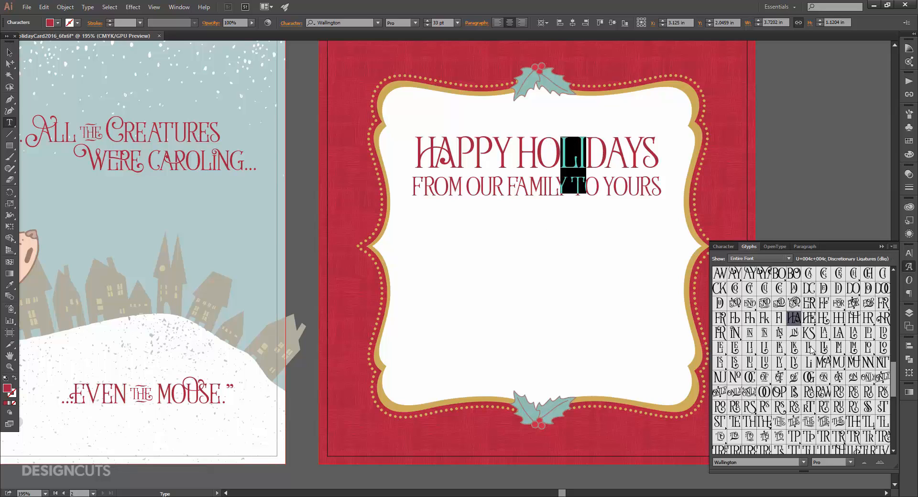
pyautogui.doubleClick(750, 349)
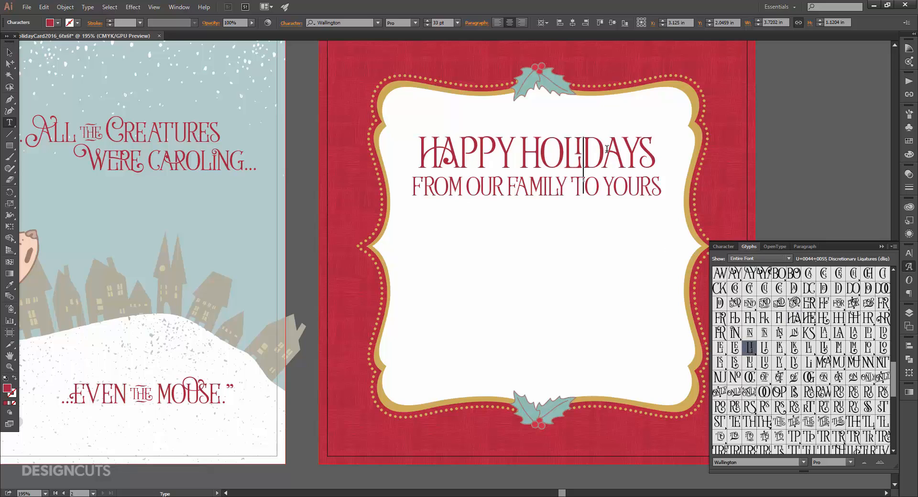
pyautogui.moveTo(601, 152); pyautogui.dragTo(639, 152)
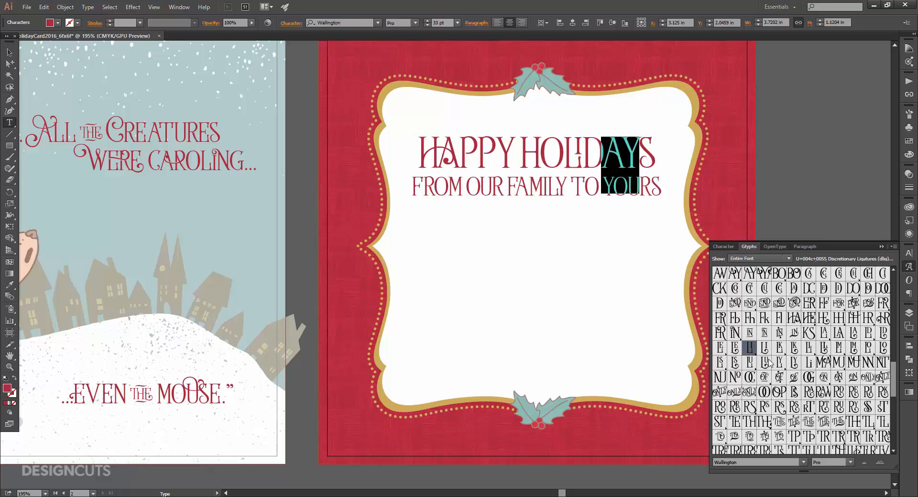
pyautogui.scroll(2, 769, 363)
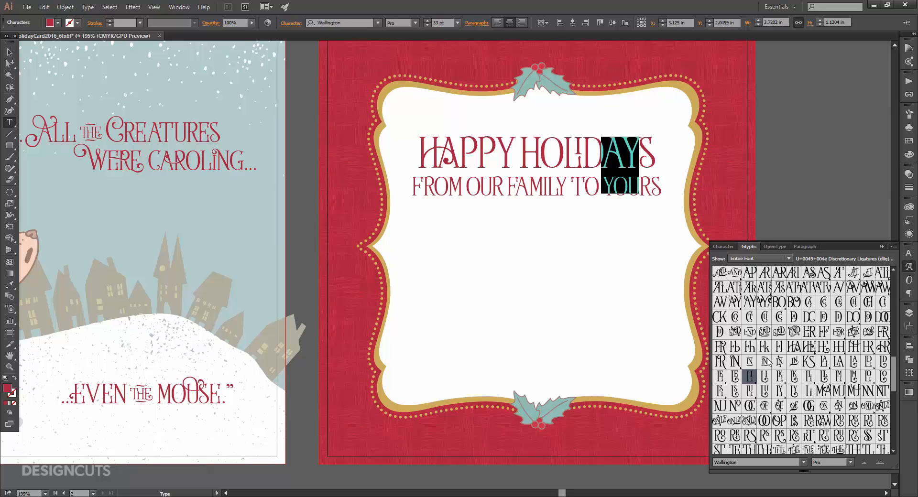
pyautogui.doubleClick(749, 304)
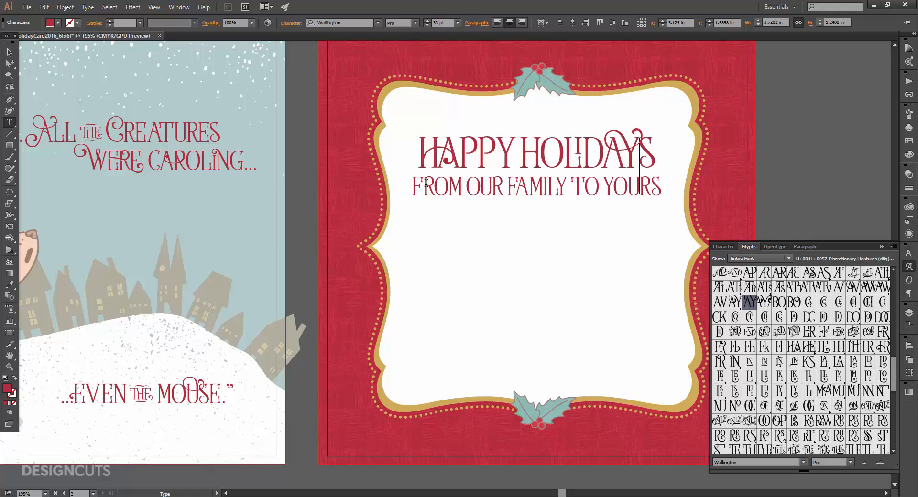
# Replace the letters “RO” of “FROM” with the nested RO discretionary ligature
pyautogui.moveTo(424, 184); pyautogui.dragTo(444, 182)
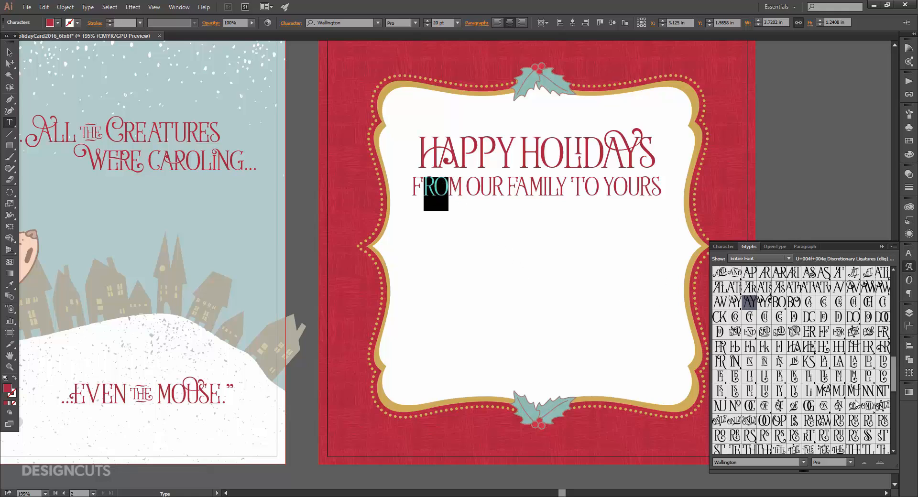
pyautogui.scroll(-4, 855, 404)
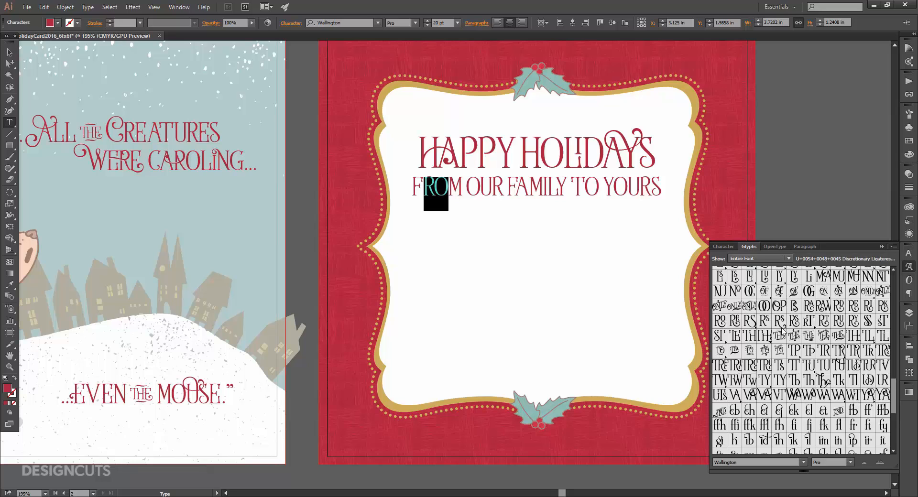
pyautogui.doubleClick(720, 322)
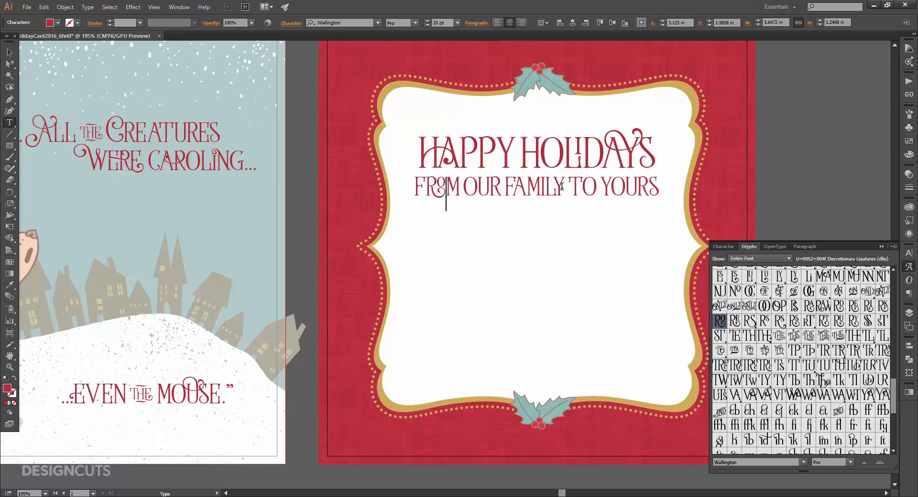
# Swap the “Y” of “FAMILY” for a swash form from the alternates for the current selection
pyautogui.moveTo(565, 189); pyautogui.dragTo(552, 189)
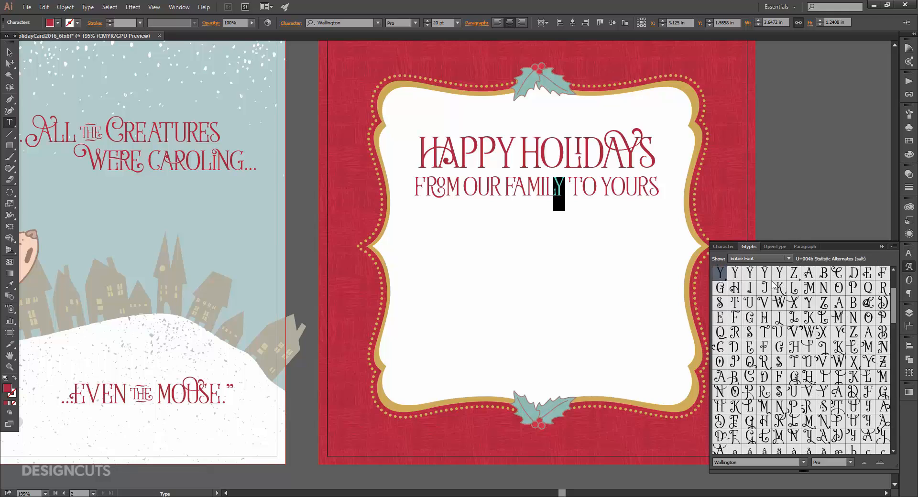
pyautogui.click(765, 259)
pyautogui.click(766, 271)
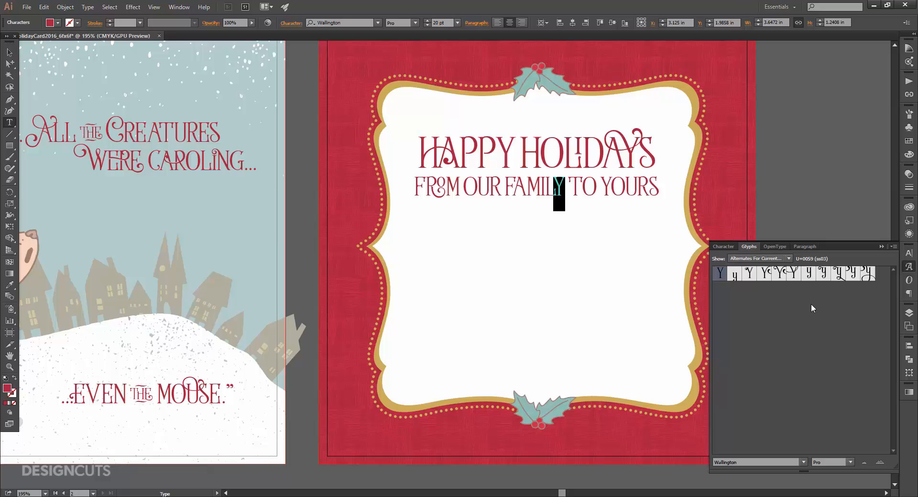
pyautogui.doubleClick(794, 274)
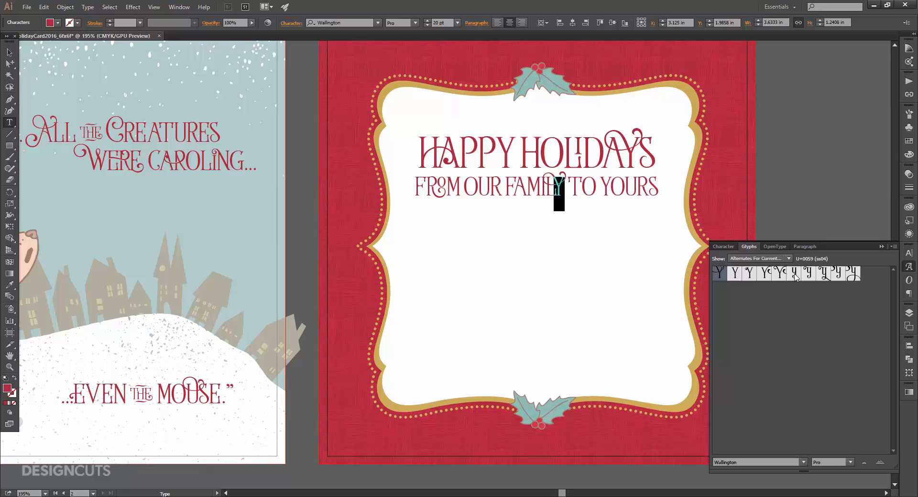
# Replace the word “TO” in the second greeting line with the small decorative TO discretionary ligature from the entire font set
pyautogui.moveTo(569, 185); pyautogui.dragTo(593, 183)
pyautogui.click(736, 259)
pyautogui.click(738, 278)
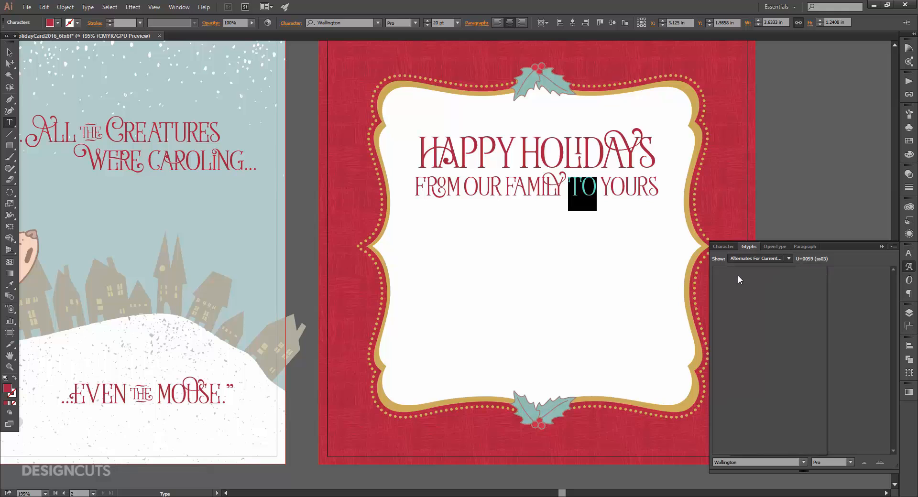
pyautogui.scroll(-5, 740, 280)
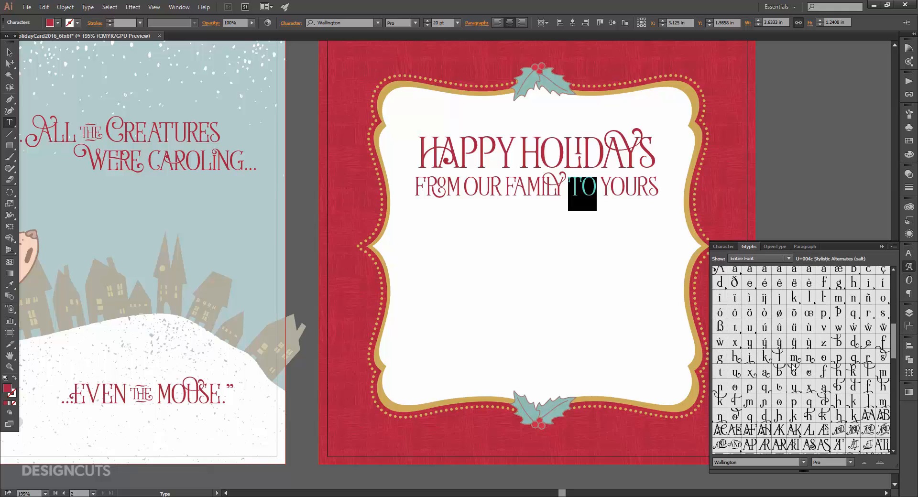
pyautogui.scroll(-4, 792, 367)
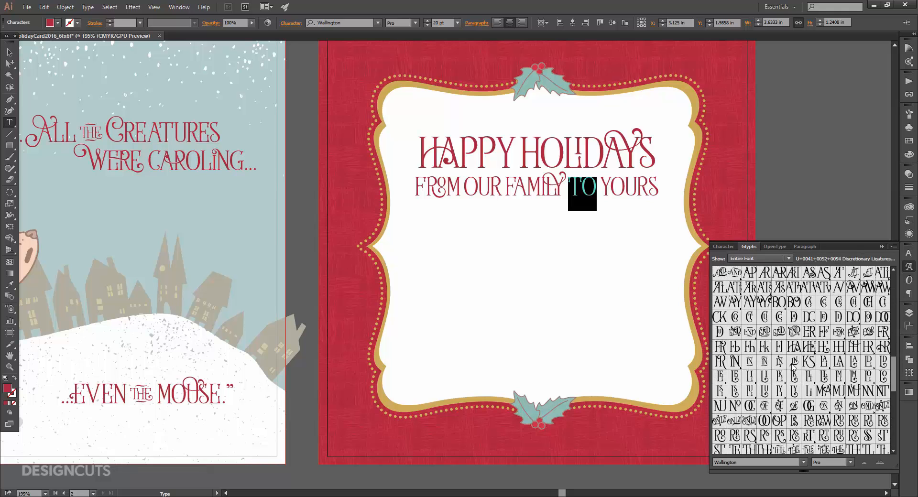
pyautogui.scroll(-3, 792, 367)
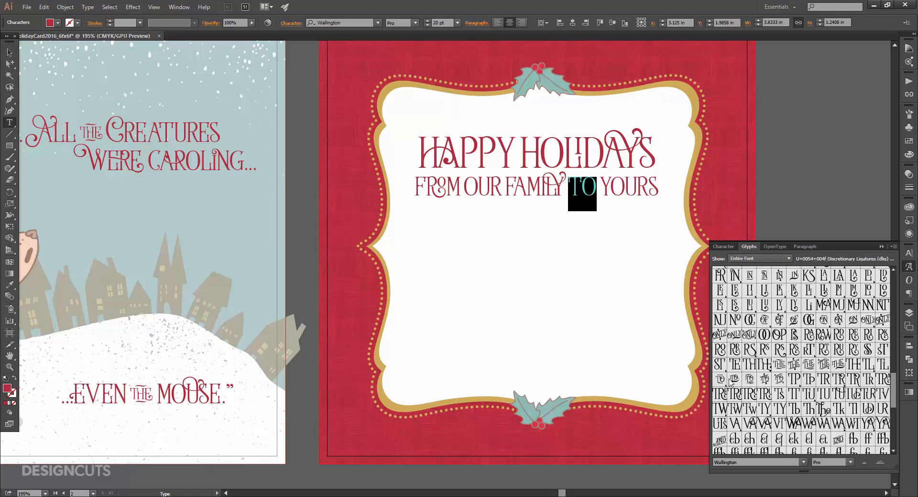
pyautogui.doubleClick(719, 379)
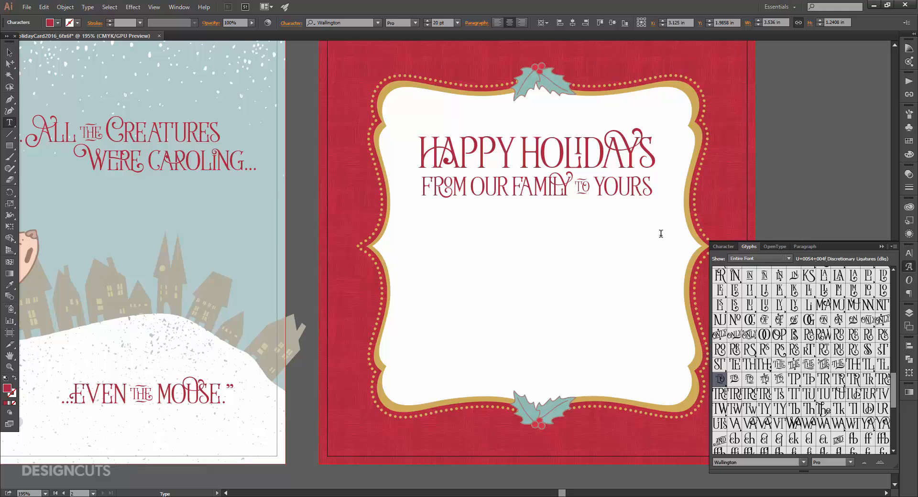
# Swap the “R” of “YOURS” for the stylistic alternate with a curled leg from the alternates for the current selection
pyautogui.moveTo(629, 188); pyautogui.dragTo(642, 191)
pyautogui.click(759, 258)
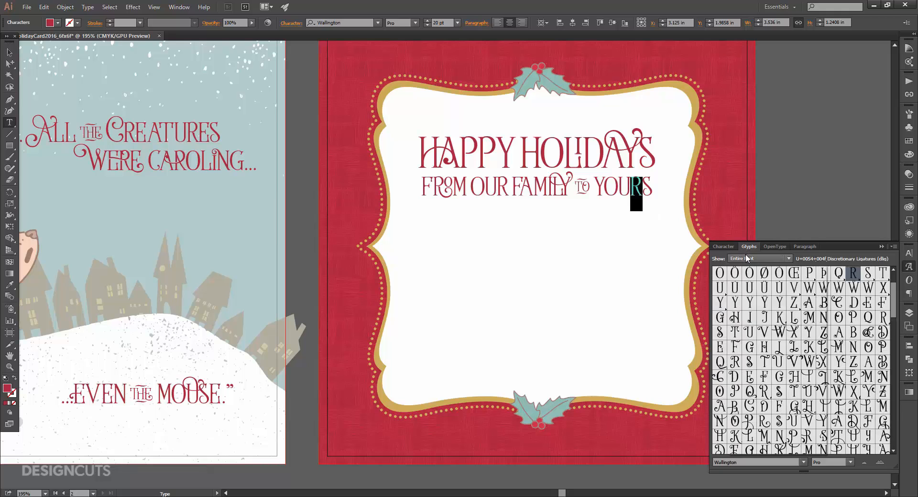
pyautogui.click(761, 271)
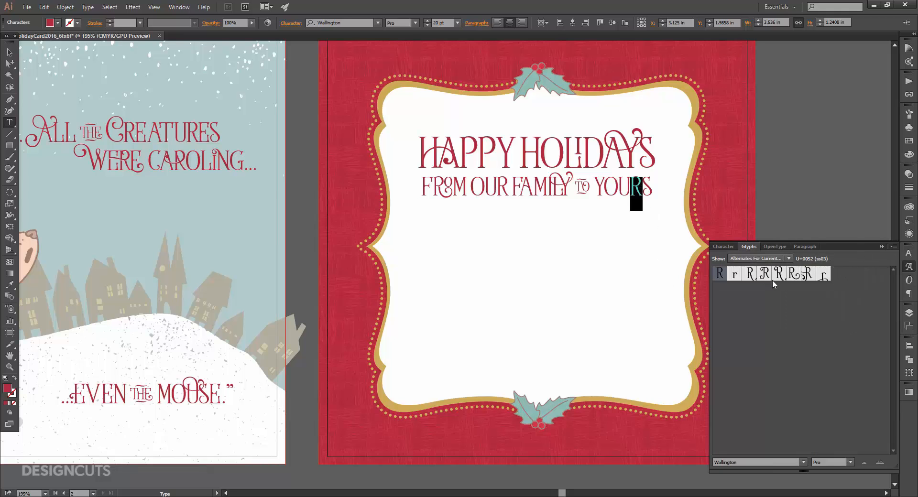
pyautogui.doubleClick(754, 277)
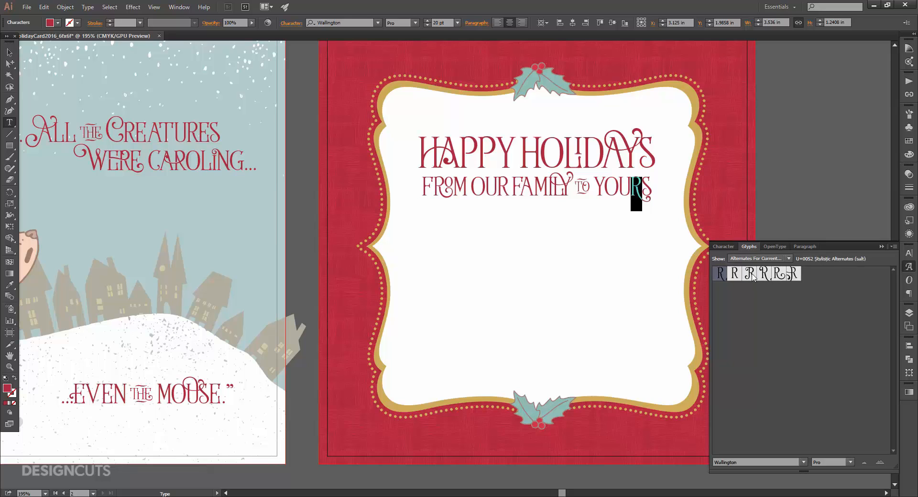
# Hide the glyph set and move the greeting text block straight down inside the gold frame to about Y 2.36 in
pyautogui.click(9, 51)
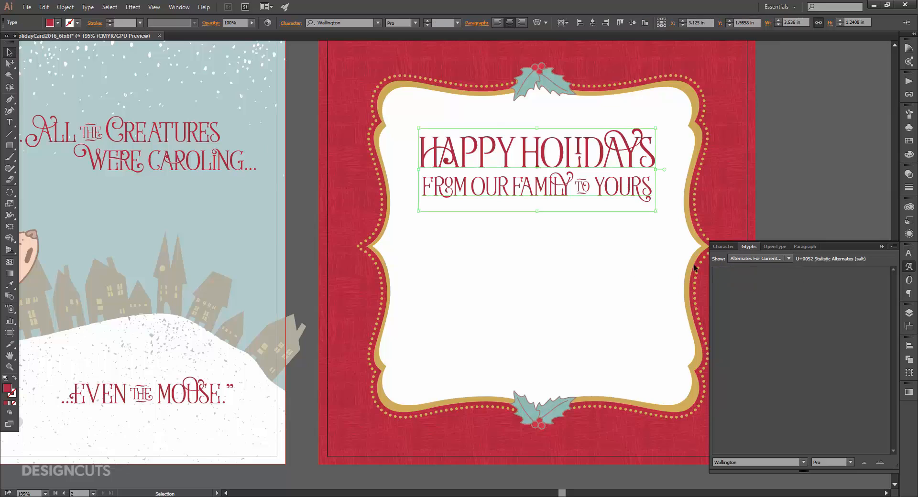
pyautogui.click(908, 267)
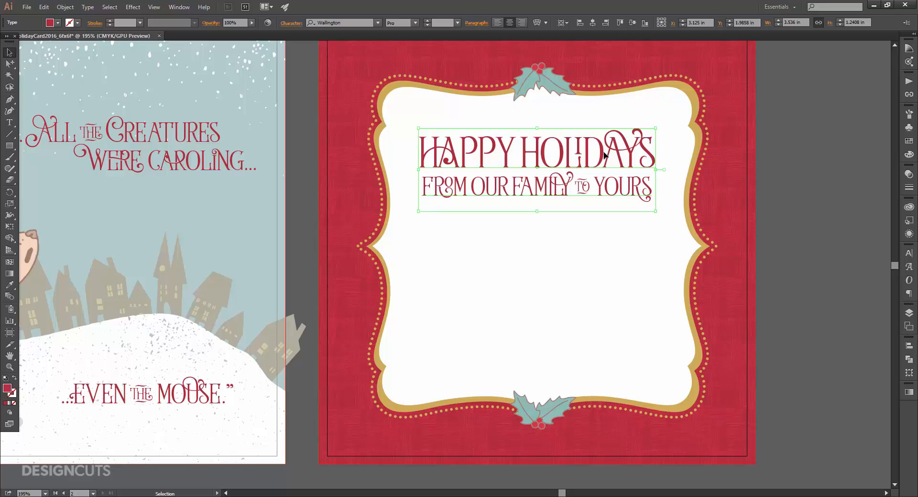
pyautogui.moveTo(604, 154); pyautogui.dragTo(604, 179)
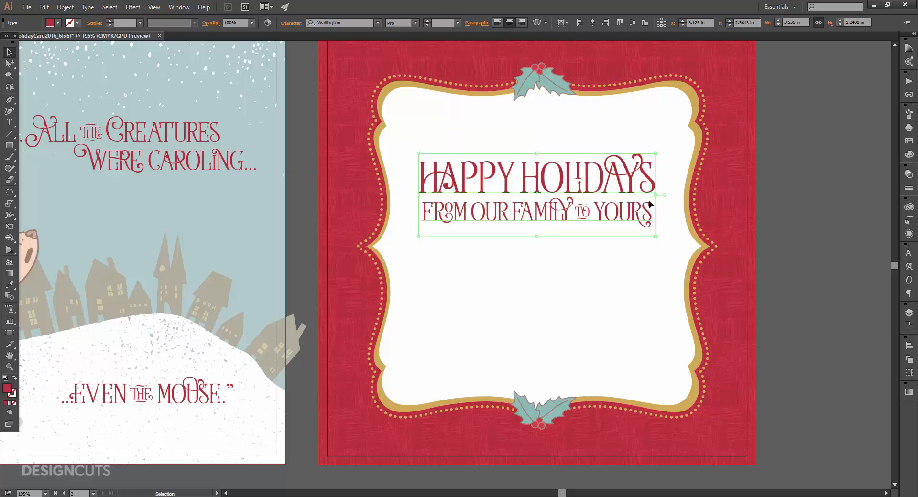
pyautogui.click(759, 223)
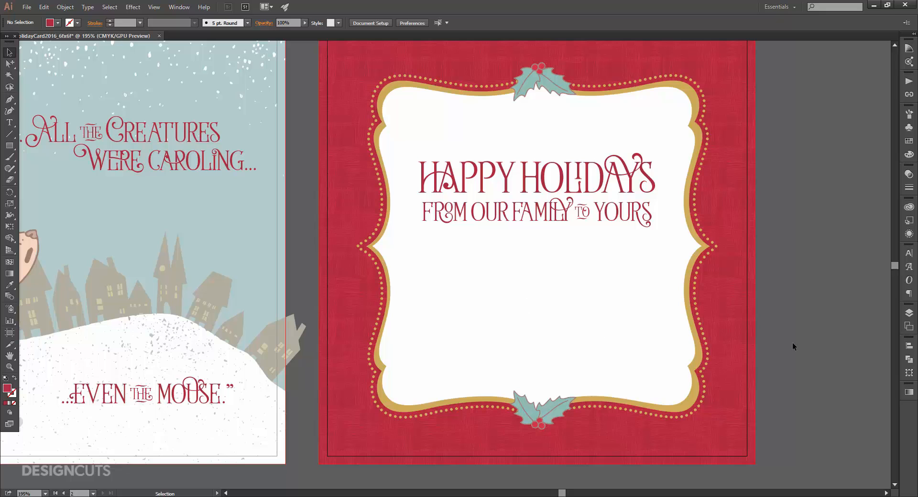
pyautogui.hotkey('ctrl', '1')
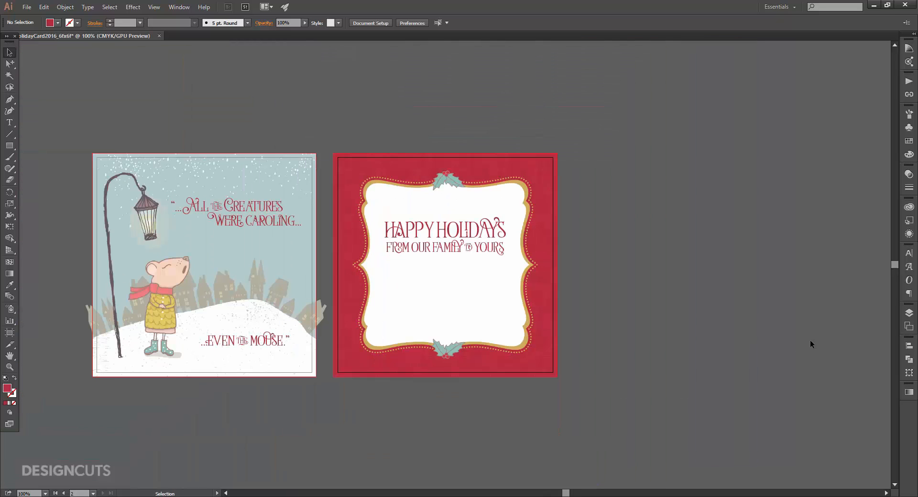
pyautogui.moveTo(526, 272); pyautogui.dragTo(650, 268)
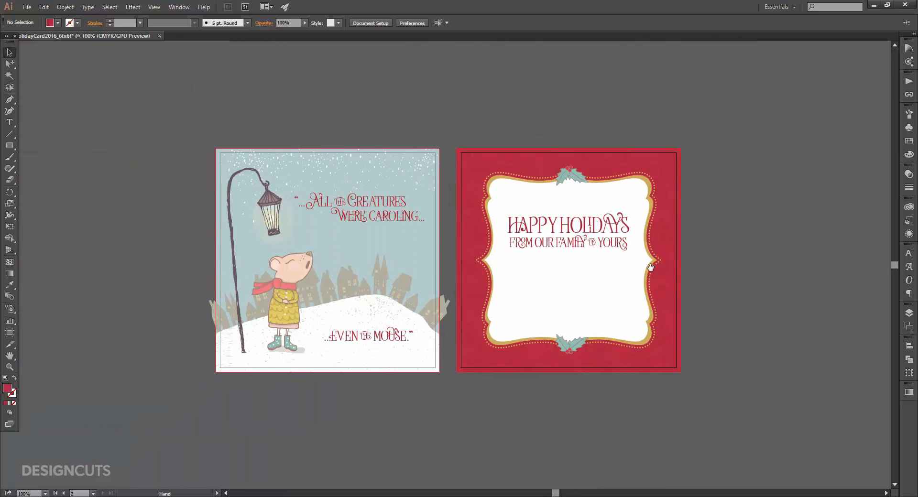
pyautogui.hotkey('ctrl', '=')
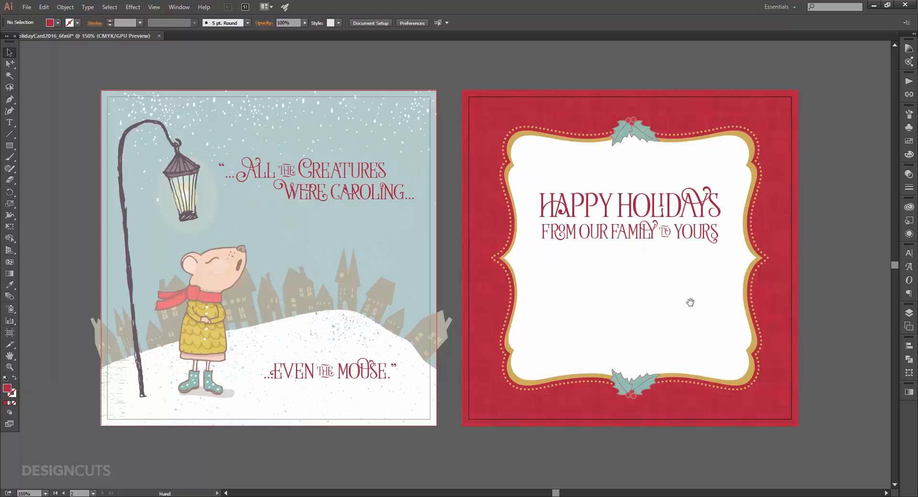